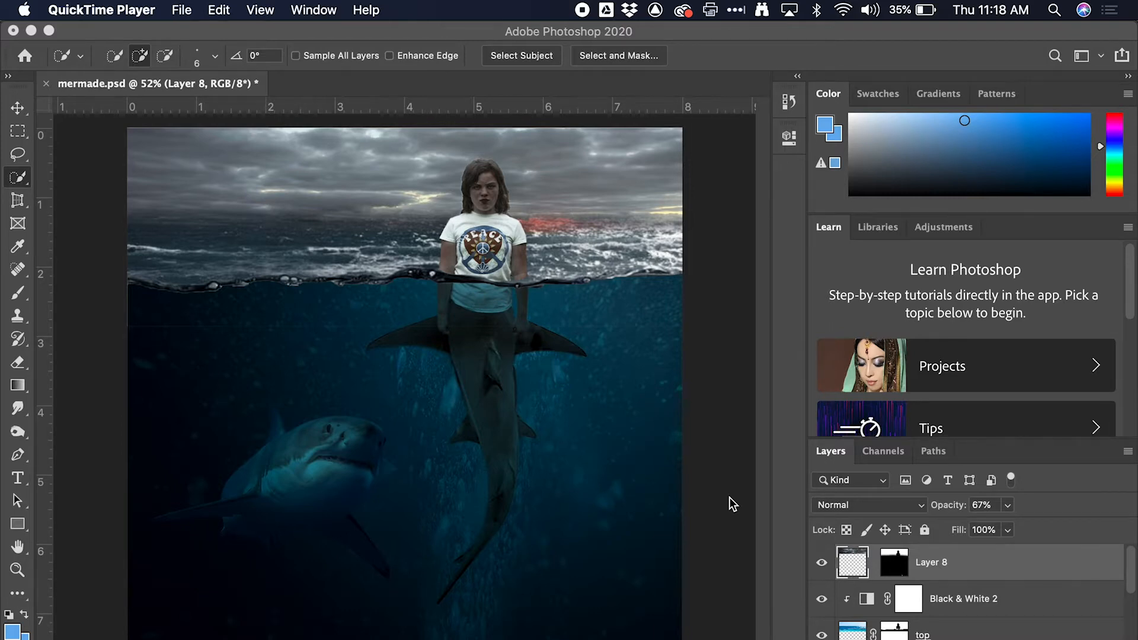
# Step: Switch to Finder and preview Girl.jpg in the surrealMermade folder
pyautogui.press('super+Tab')
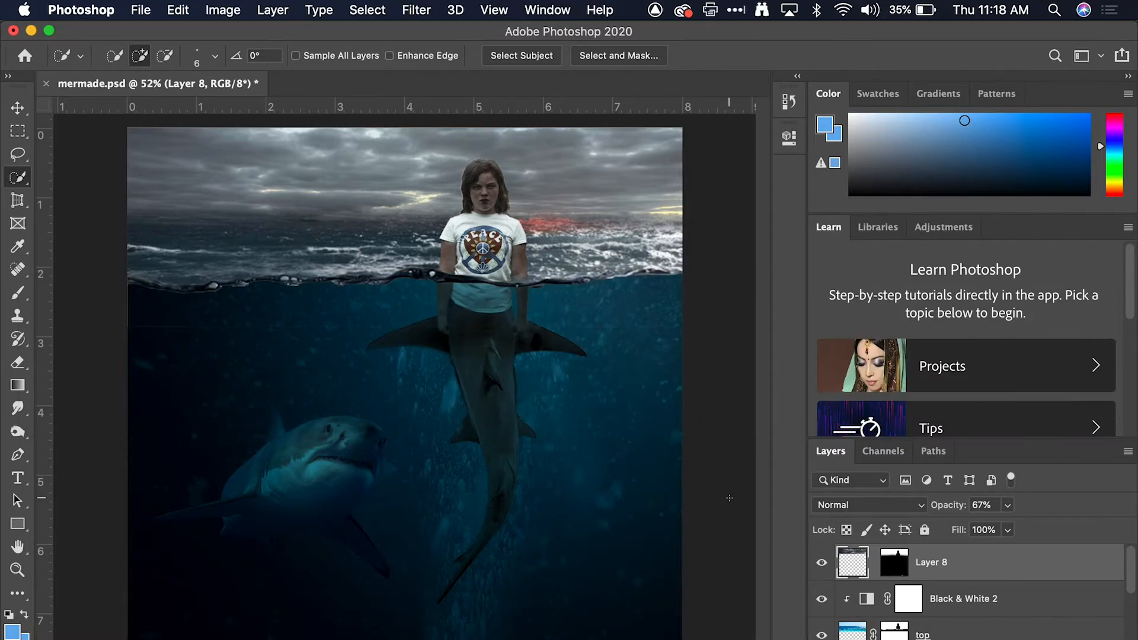
pyautogui.press('super+Tab')
pyautogui.press('super+Tab')
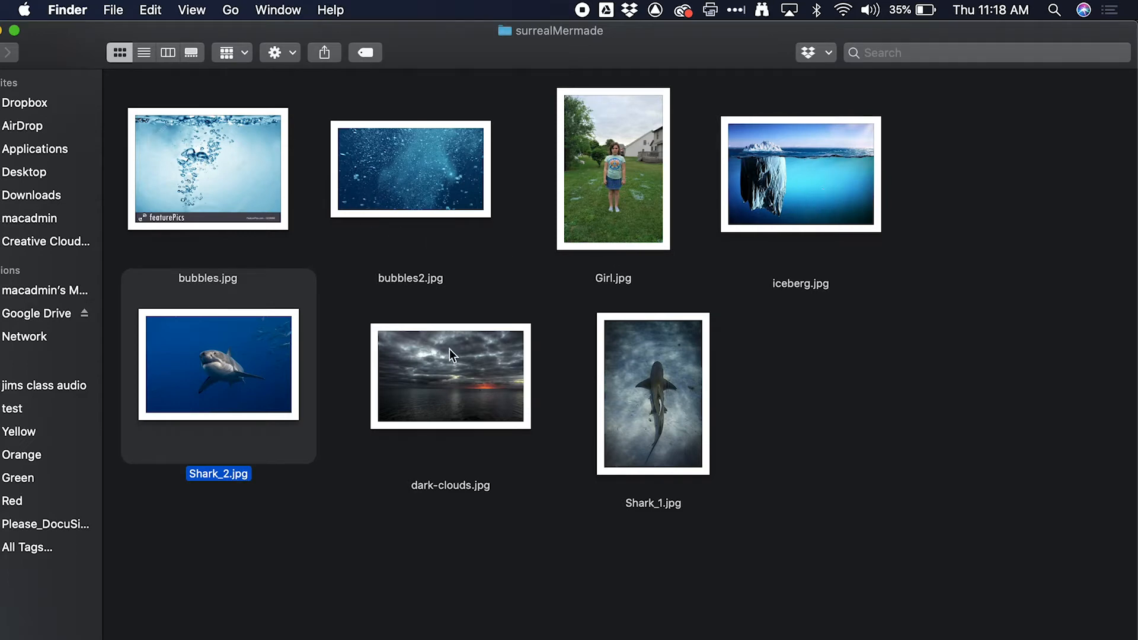
pyautogui.click(634, 190)
pyautogui.press('space')
pyautogui.press('space')
pyautogui.press('space')
pyautogui.press('space')
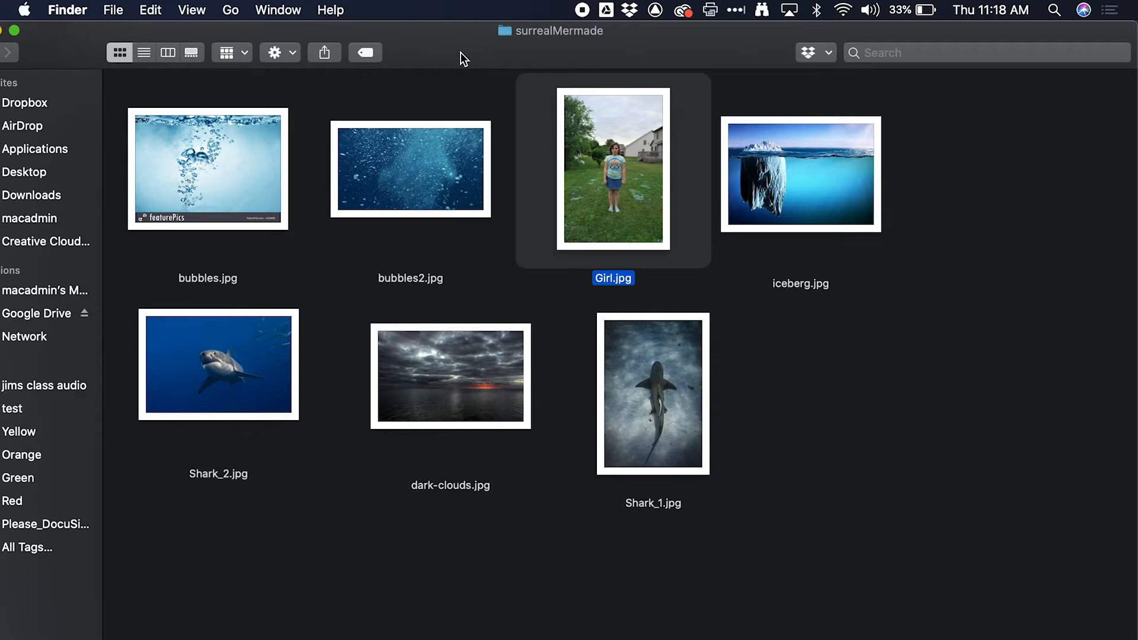
# Step: Switch to Photoshop and create a new document 2400 by 2400 pixels at a resolution of 300 pixels/inch
pyautogui.press('super+Tab')
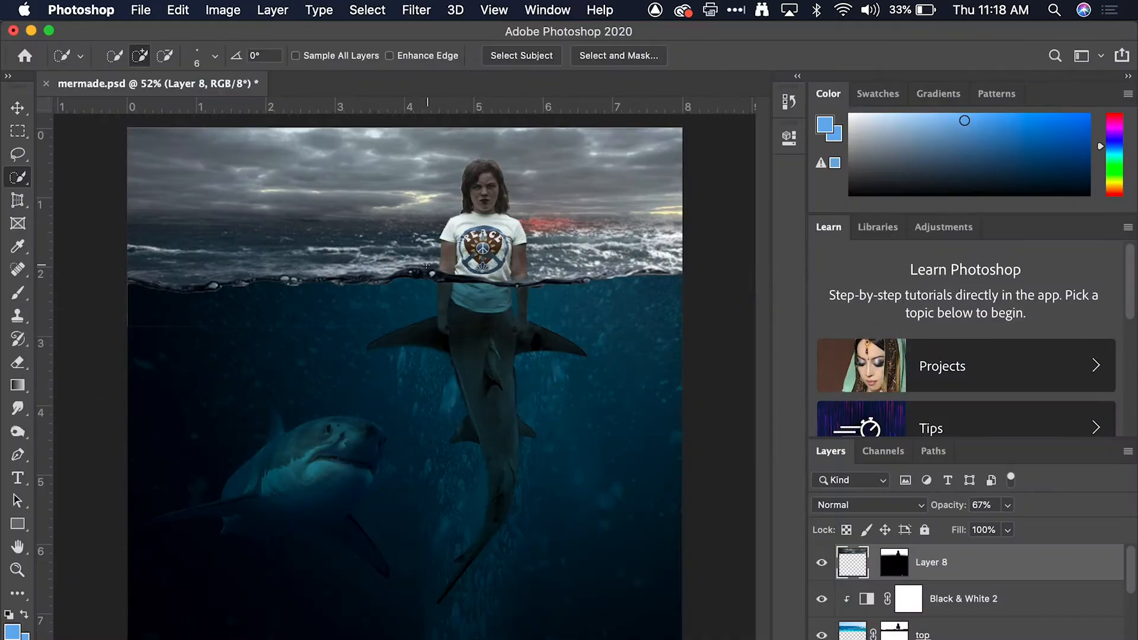
pyautogui.click(140, 9)
pyautogui.moveTo(164, 106)
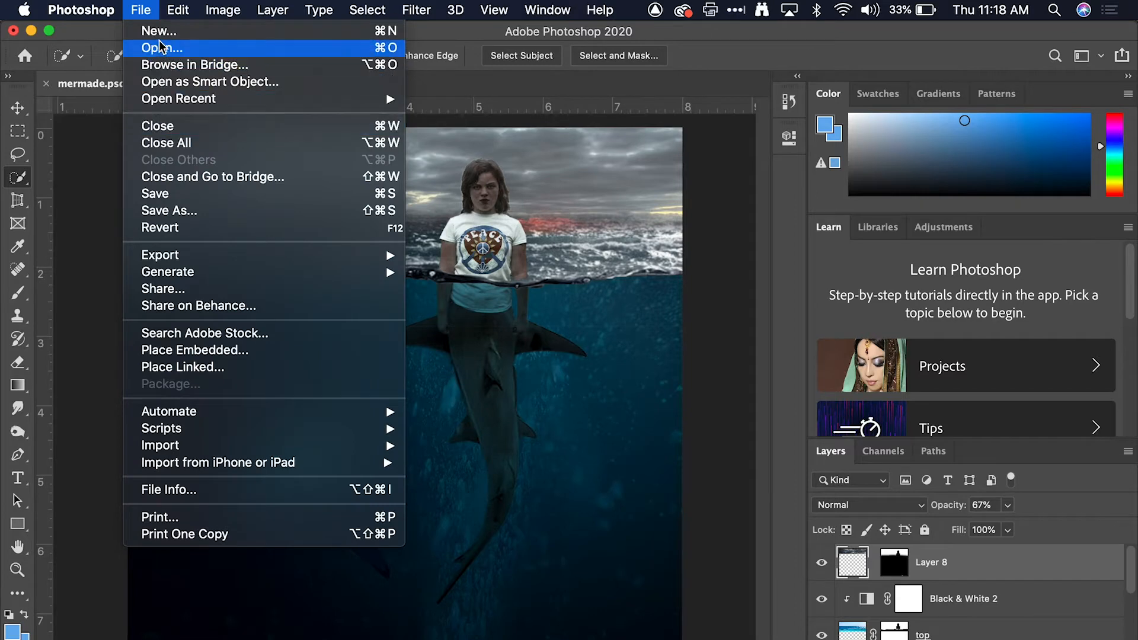
pyautogui.click(159, 38)
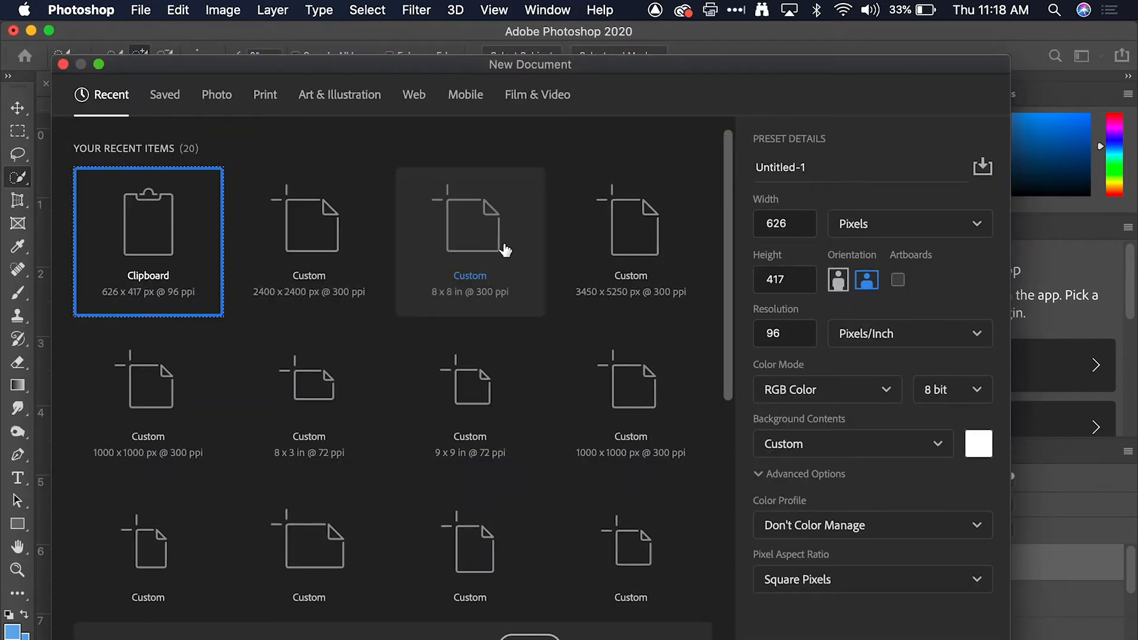
pyautogui.doubleClick(791, 223)
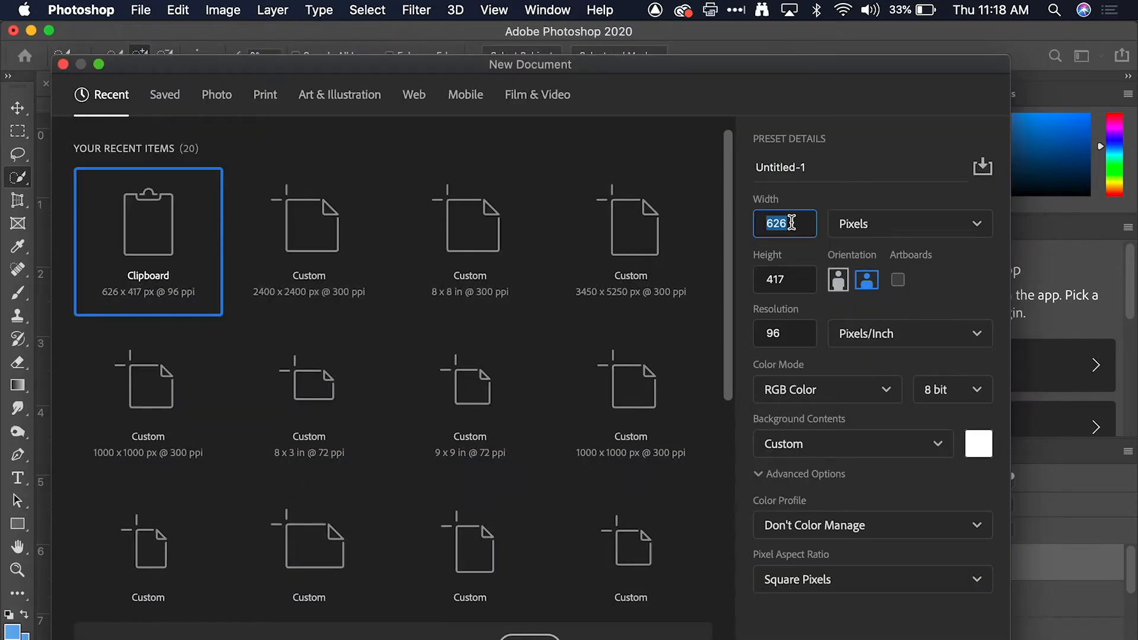
pyautogui.write('2400')
pyautogui.press('Tab')
pyautogui.press('Tab')
pyautogui.write('2400')
pyautogui.press('Tab')
pyautogui.press('Tab')
pyautogui.press('Tab')
pyautogui.press('Tab')
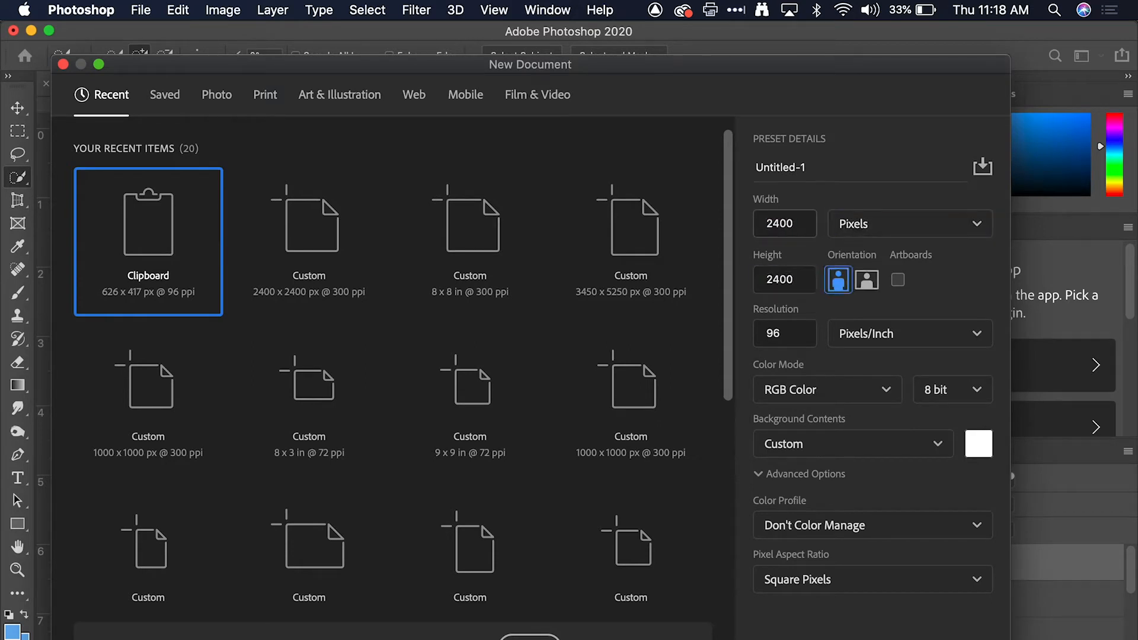
pyautogui.write('300')
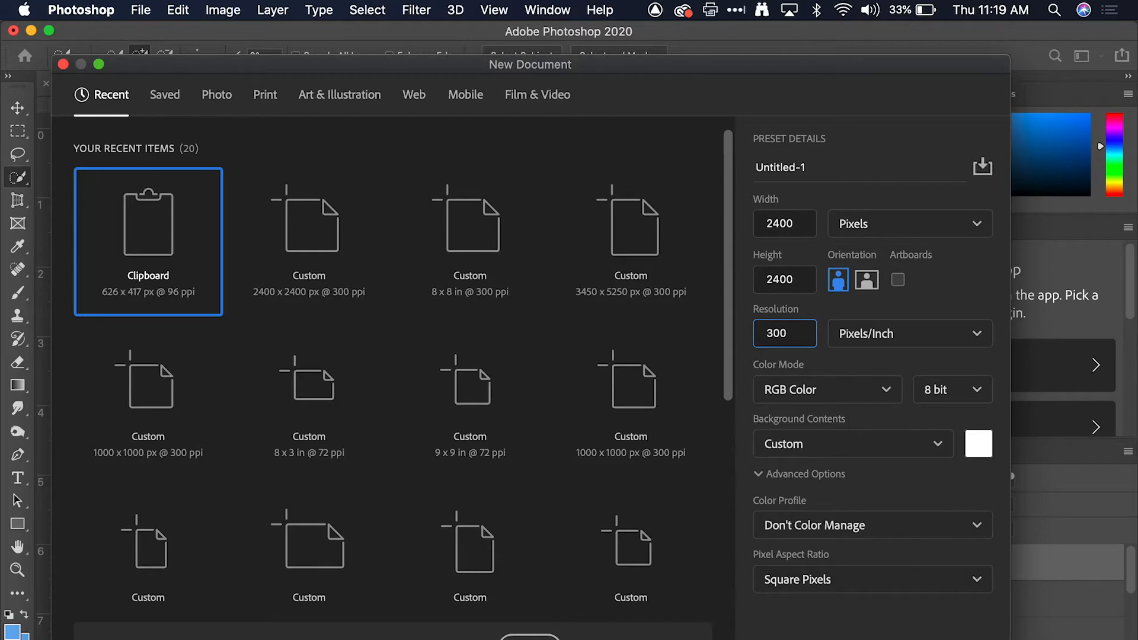
pyautogui.press('Return')
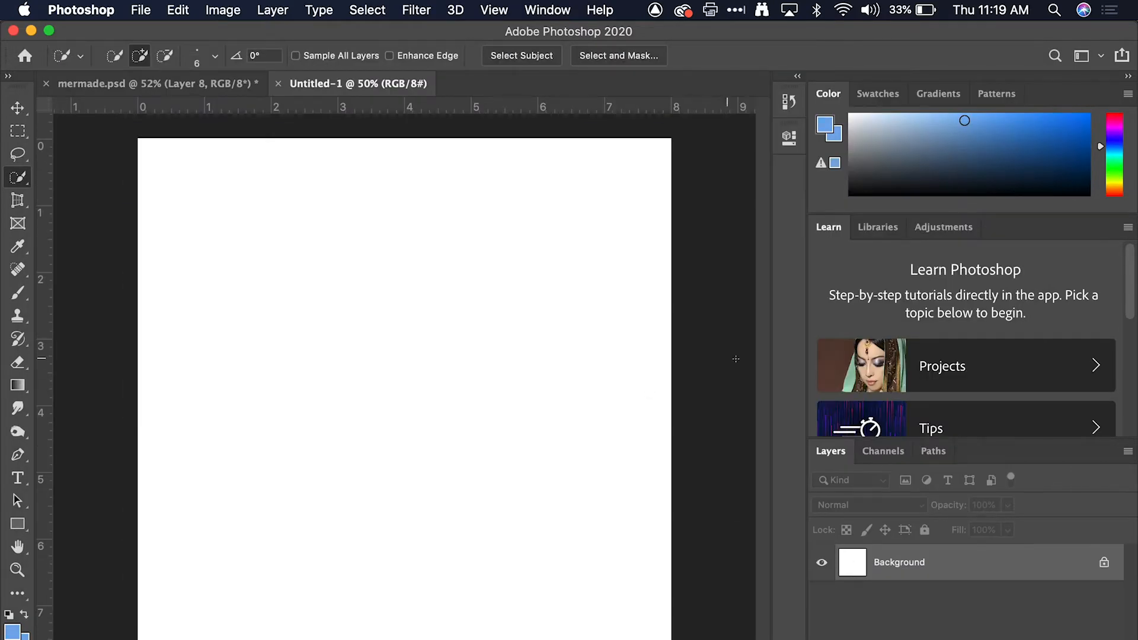
# Step: Convert the Background into a regular layer named Layer 0 and invert its white fill to black
pyautogui.doubleClick(914, 568)
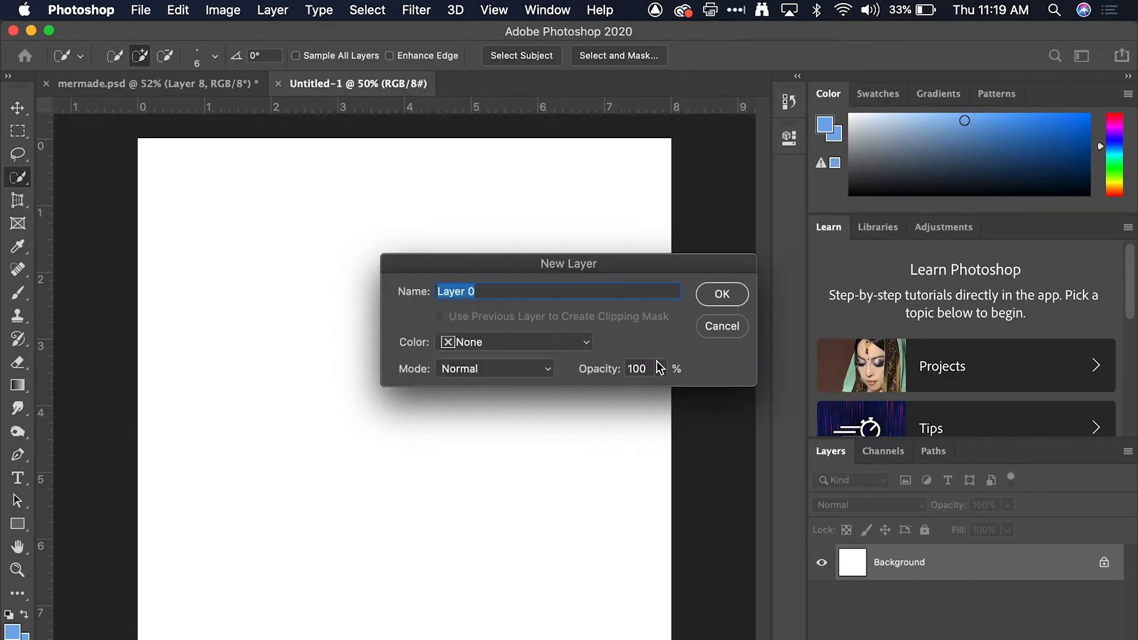
pyautogui.click(721, 294)
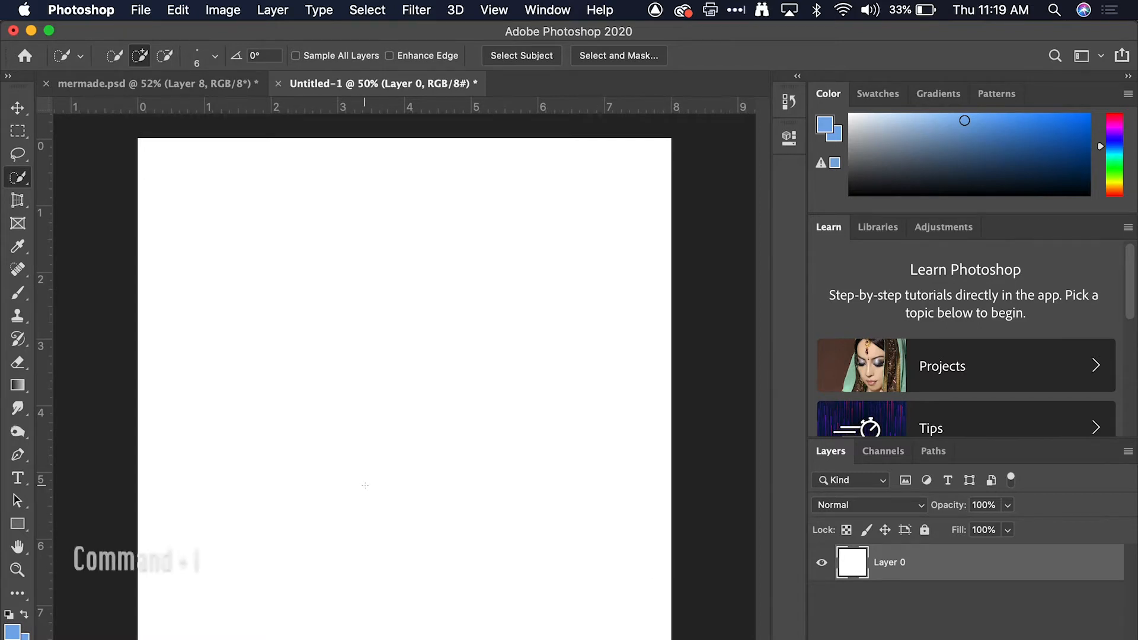
pyautogui.press('super+i')
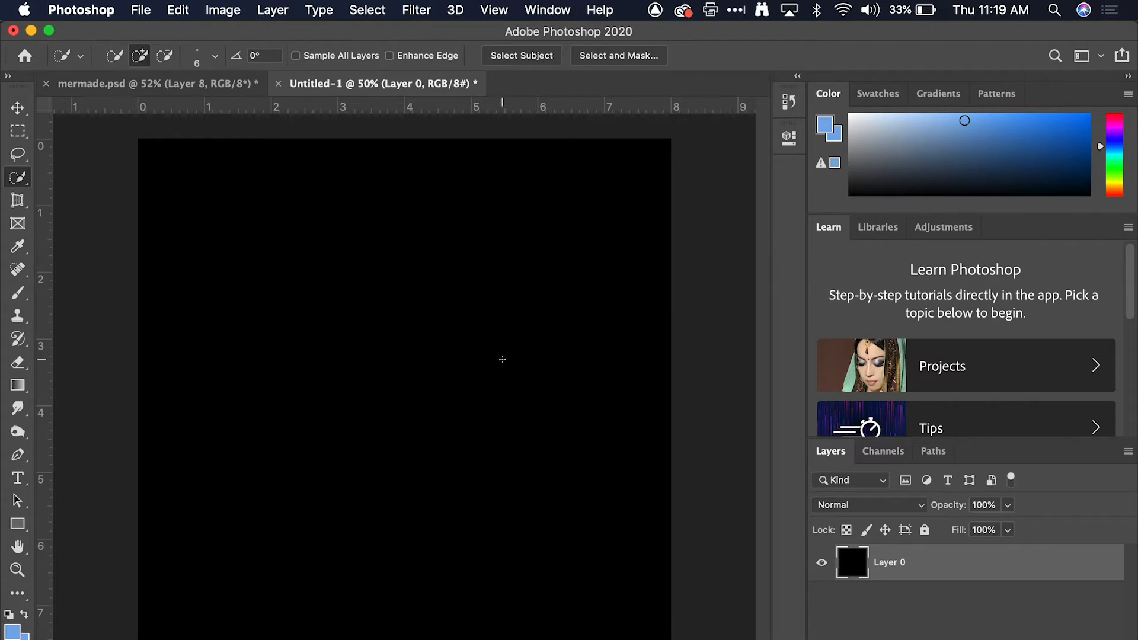
# Step: Open all seven JPEG images from the surrealMermade folder, from dark-clouds.jpg through Shark_2.jpg, accepting the pixel aspect ratio notice
pyautogui.click(147, 11)
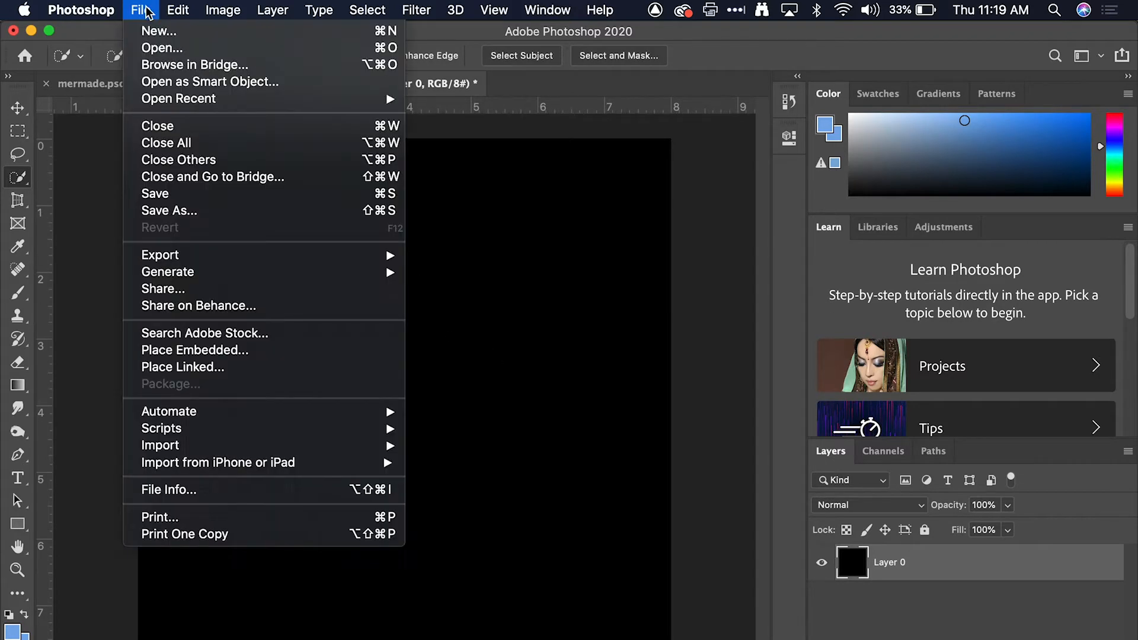
pyautogui.click(169, 48)
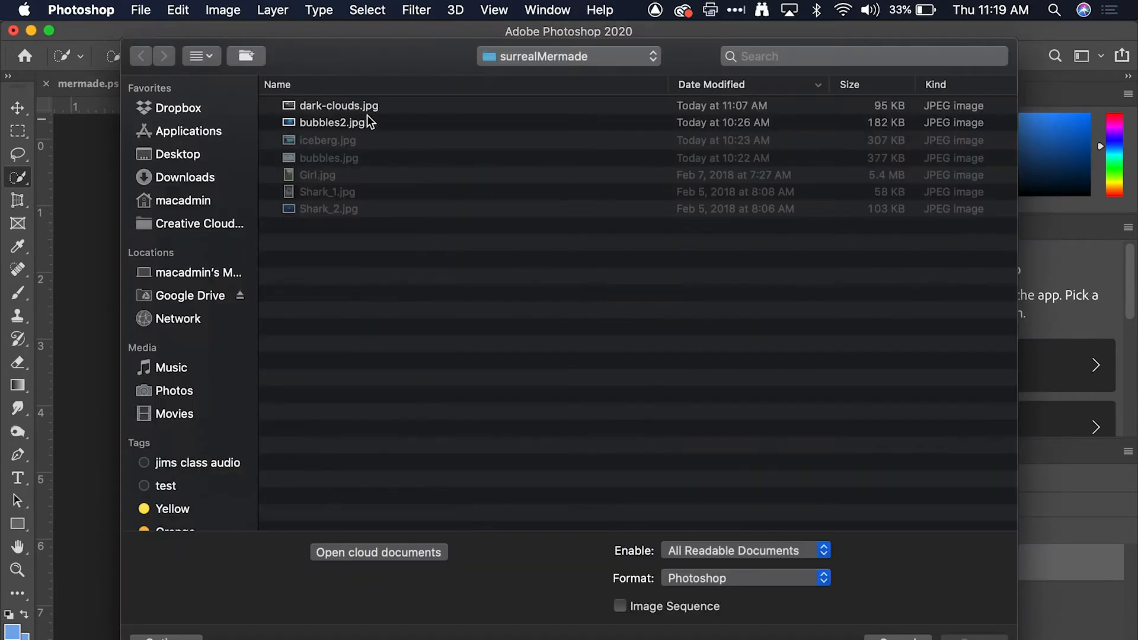
pyautogui.click(354, 141)
pyautogui.click(330, 176)
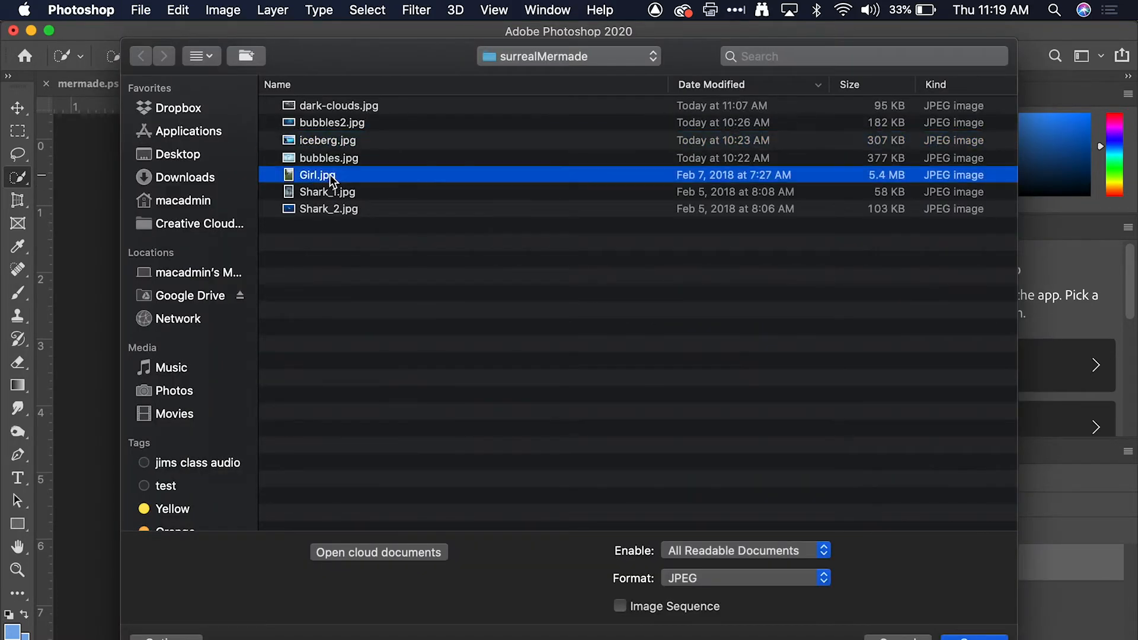
pyautogui.keyDown('shift'); pyautogui.click(356, 192); pyautogui.keyUp('shift')
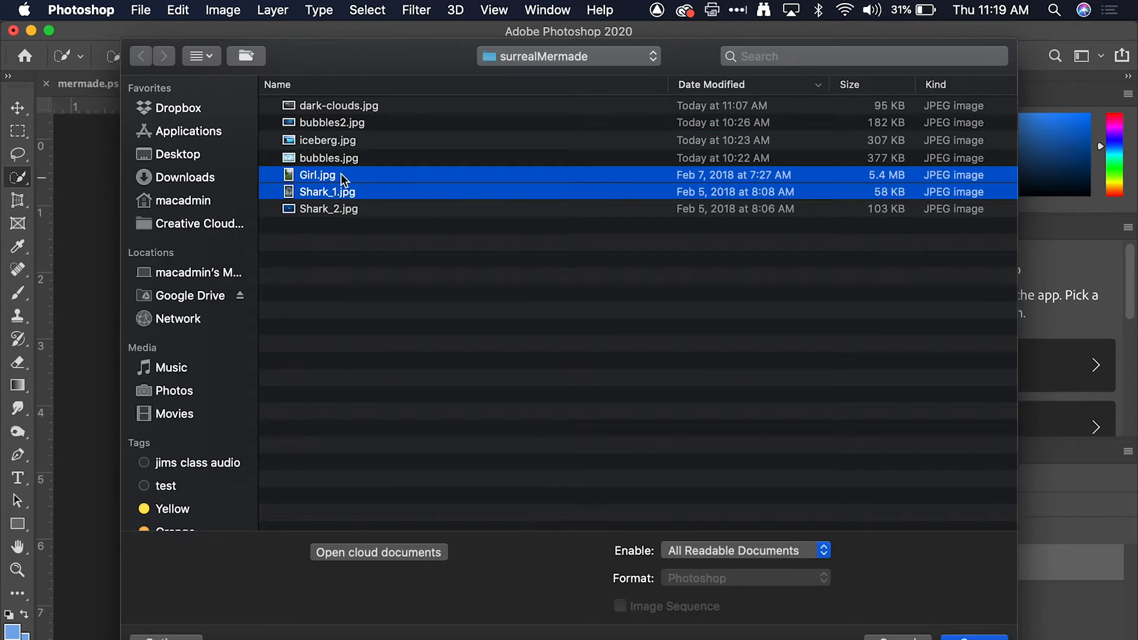
pyautogui.click(344, 110)
pyautogui.keyDown('shift'); pyautogui.click(335, 207); pyautogui.keyUp('shift')
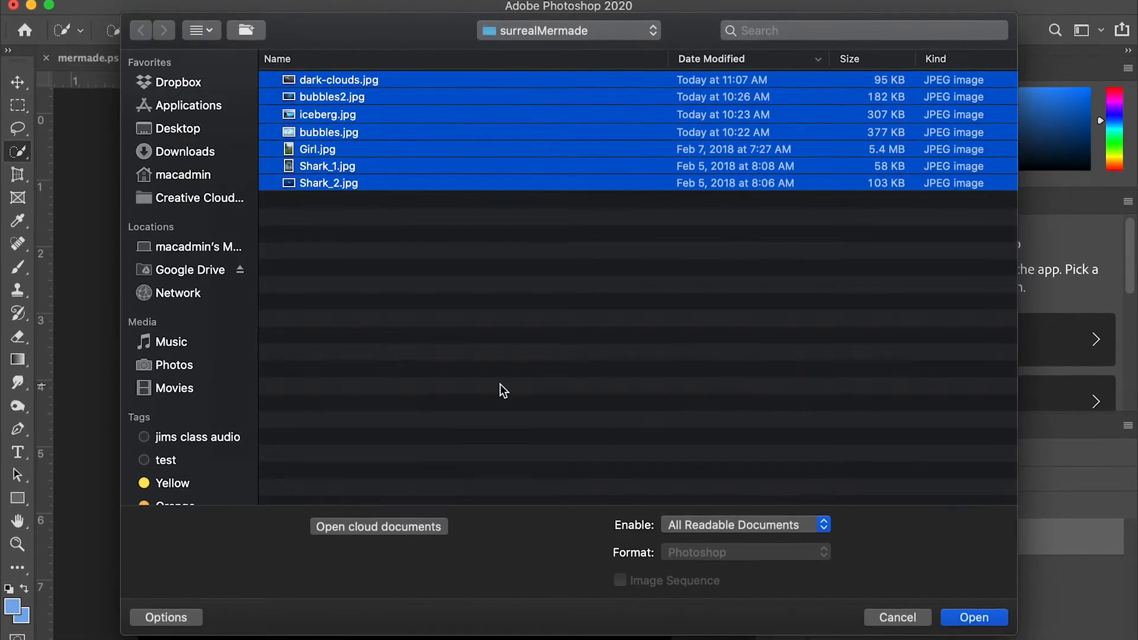
pyautogui.click(988, 619)
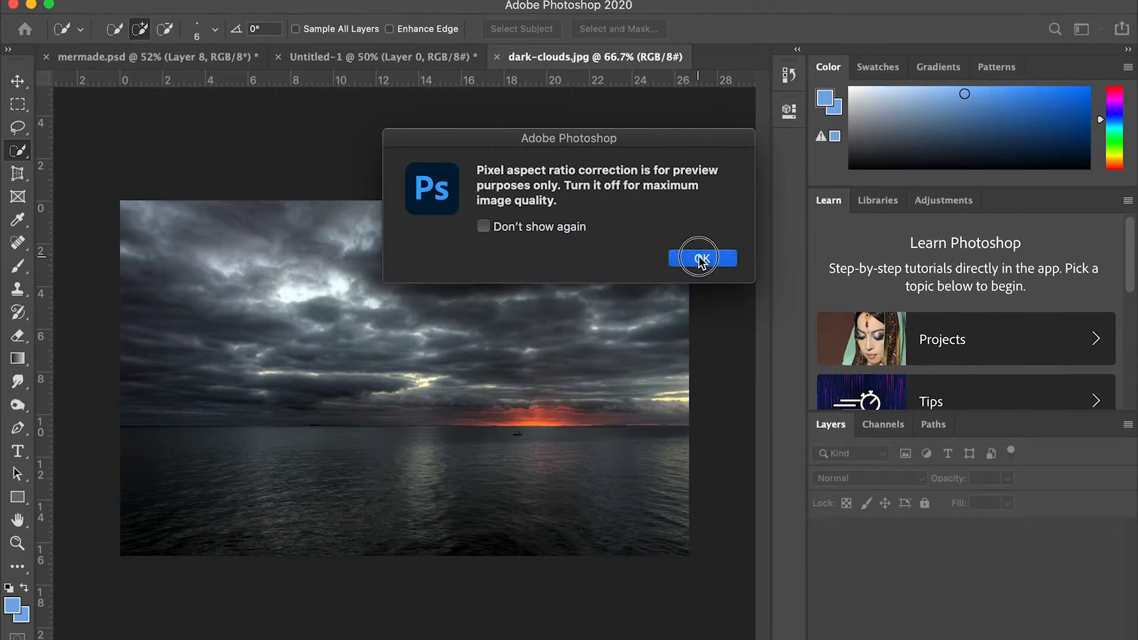
pyautogui.click(701, 259)
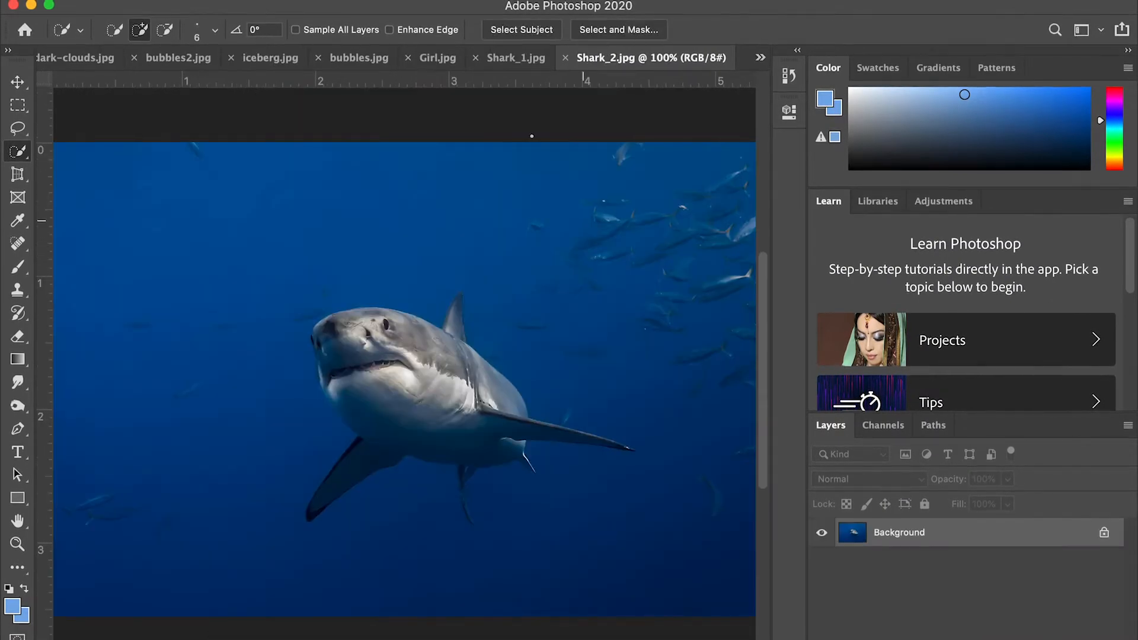
# Step: Look through the opened source images one by one, back to dark-clouds.jpg
pyautogui.click(492, 58)
pyautogui.click(454, 61)
pyautogui.click(394, 62)
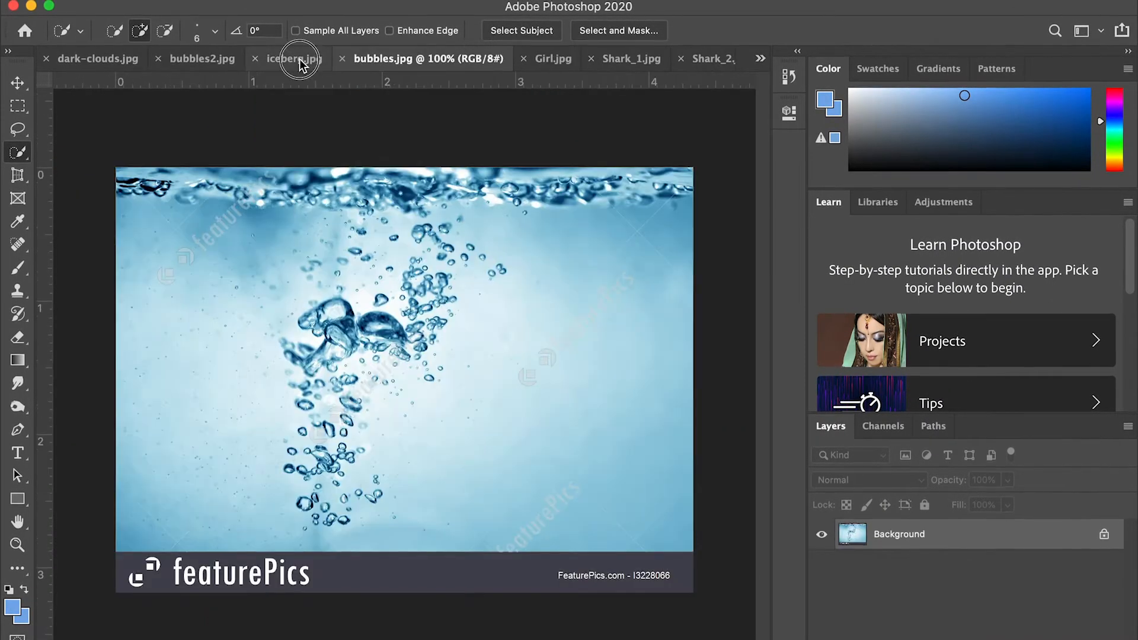
pyautogui.click(300, 61)
pyautogui.click(200, 59)
pyautogui.click(106, 60)
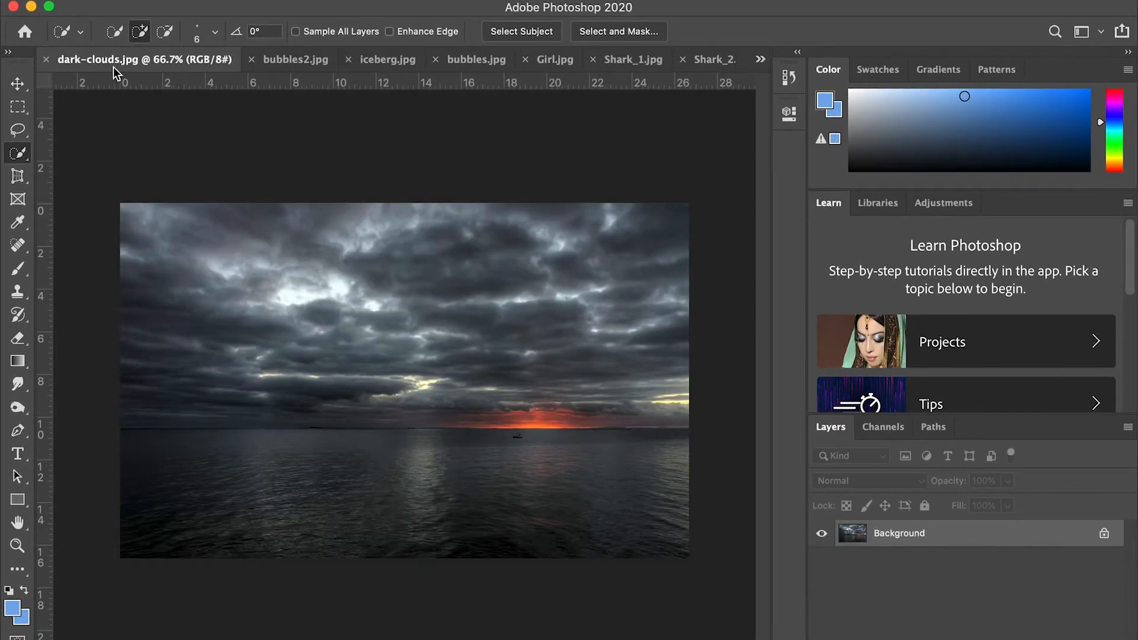
# Step: Save the Untitled-1 document in Photoshop format as mermaid in the surrealMermade folder
pyautogui.click(761, 61)
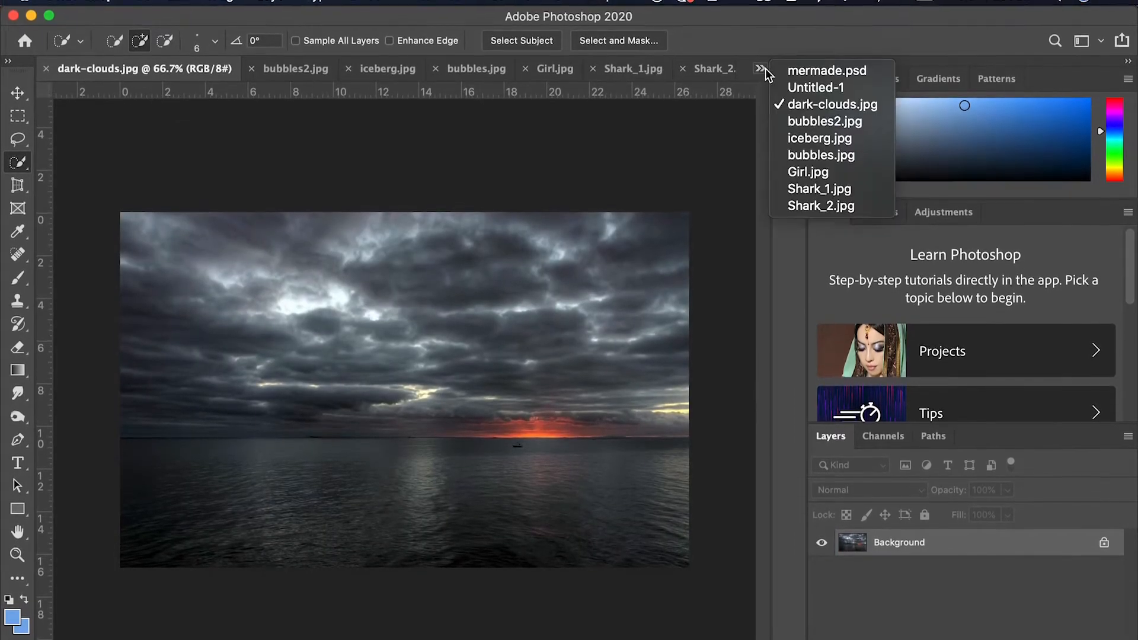
pyautogui.click(816, 87)
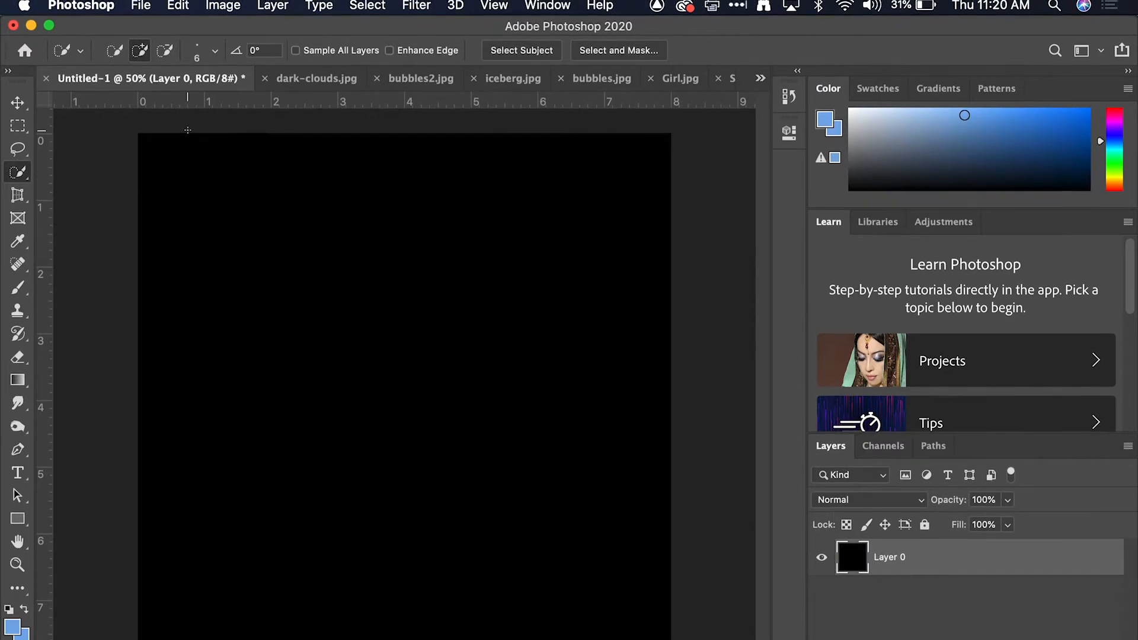
pyautogui.click(141, 5)
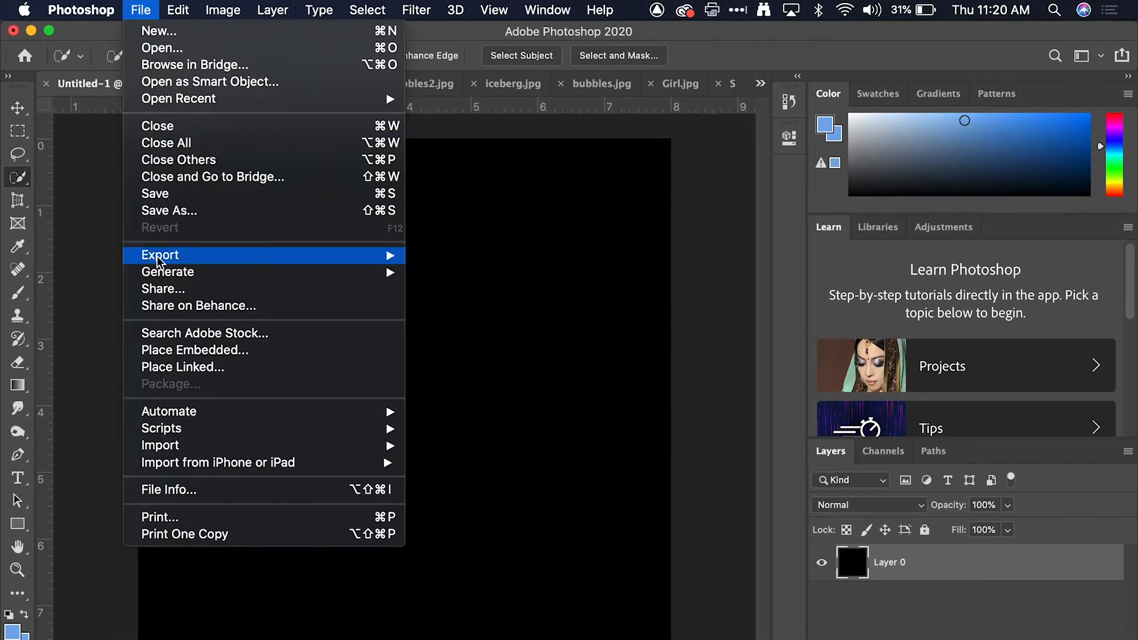
pyautogui.click(171, 200)
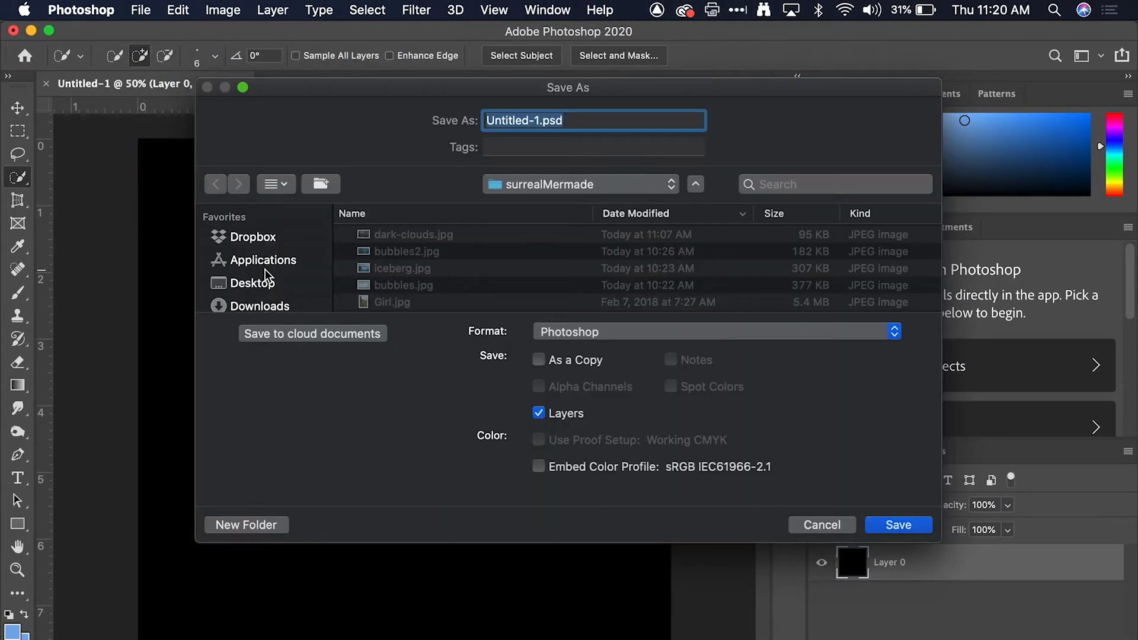
pyautogui.write('mi')
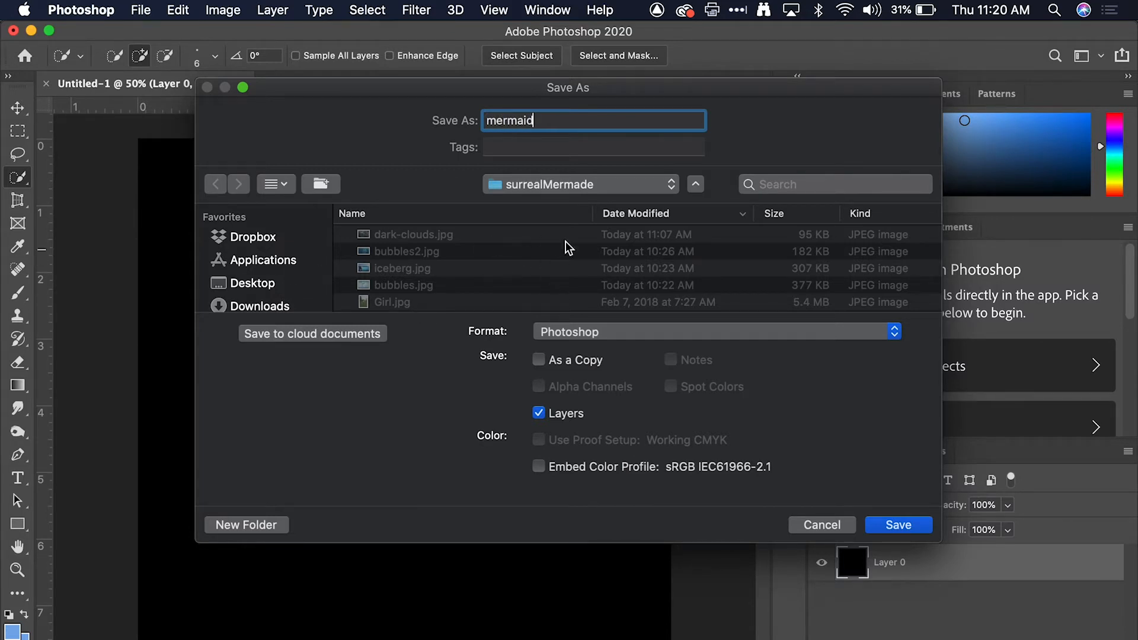
pyautogui.click(904, 522)
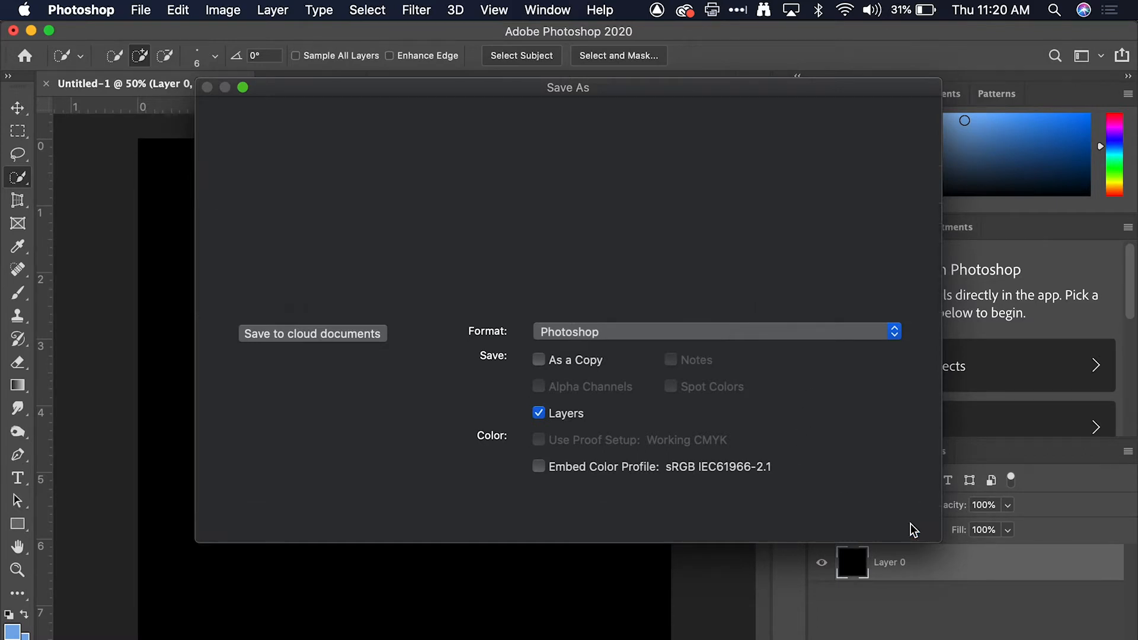
pyautogui.click(965, 386)
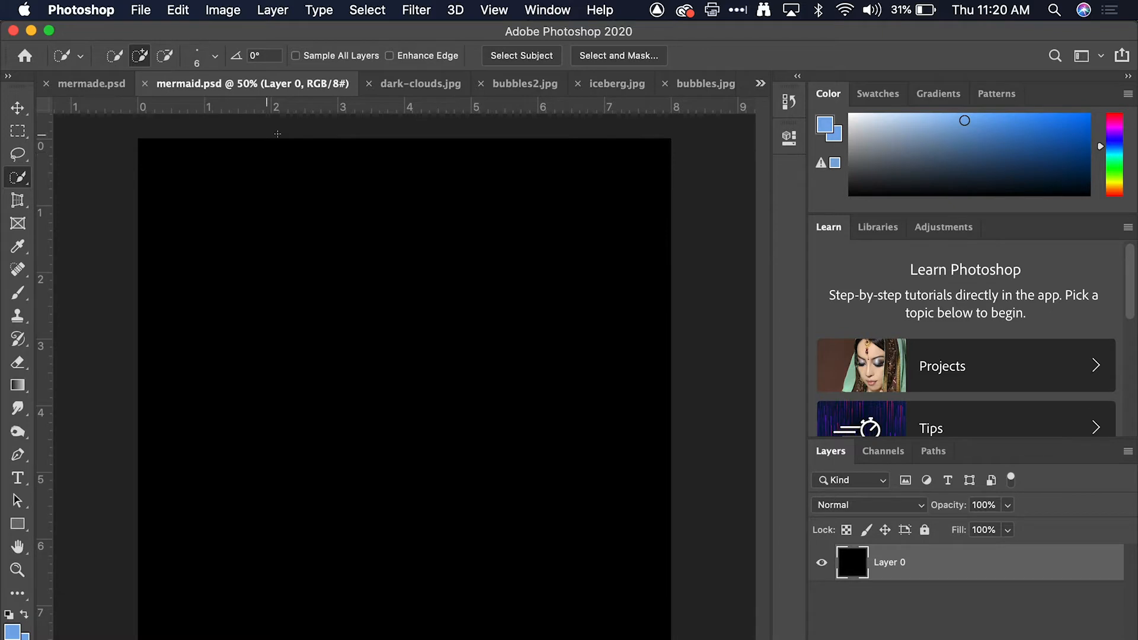
# Step: Select the entire Shark_1.jpg image and copy it
pyautogui.click(761, 84)
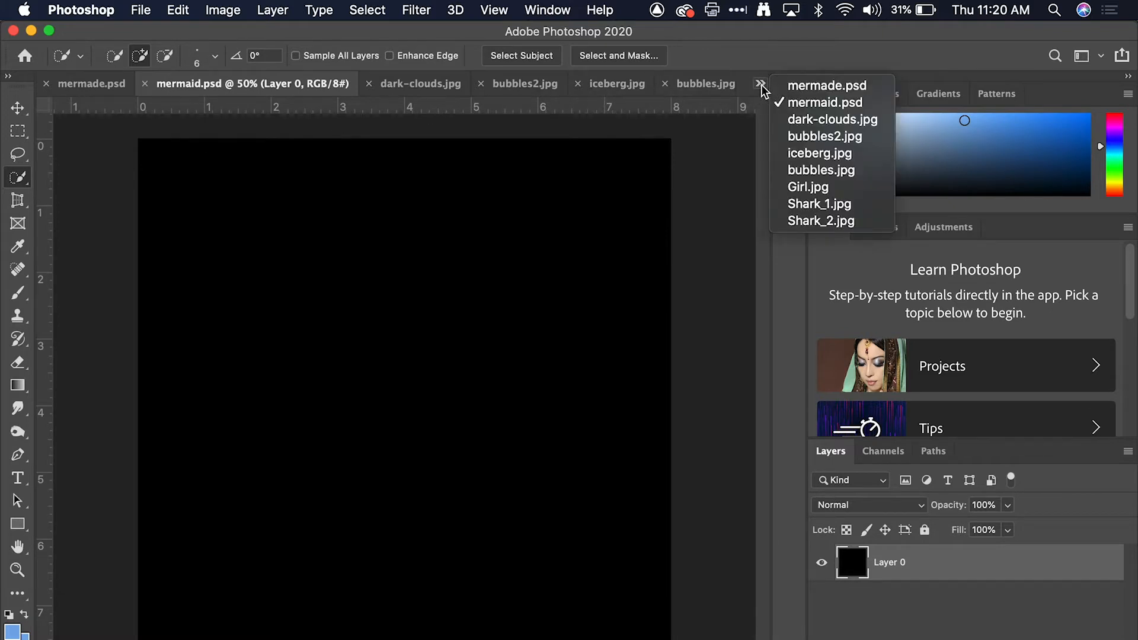
pyautogui.click(820, 204)
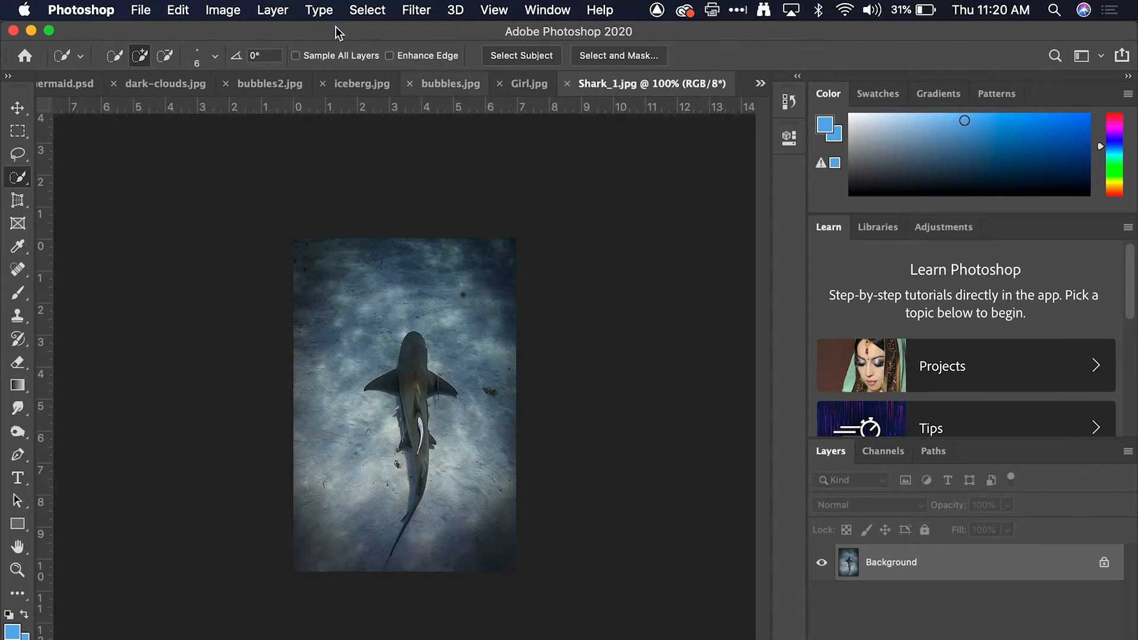
pyautogui.click(179, 9)
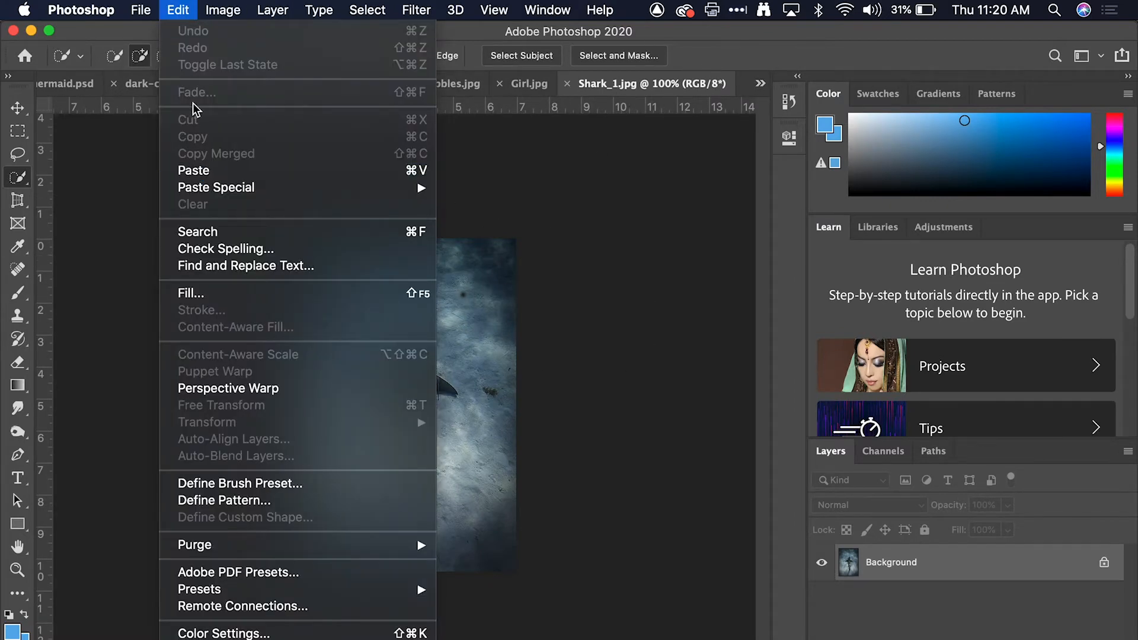
pyautogui.click(180, 10)
pyautogui.click(363, 10)
pyautogui.press('super+a')
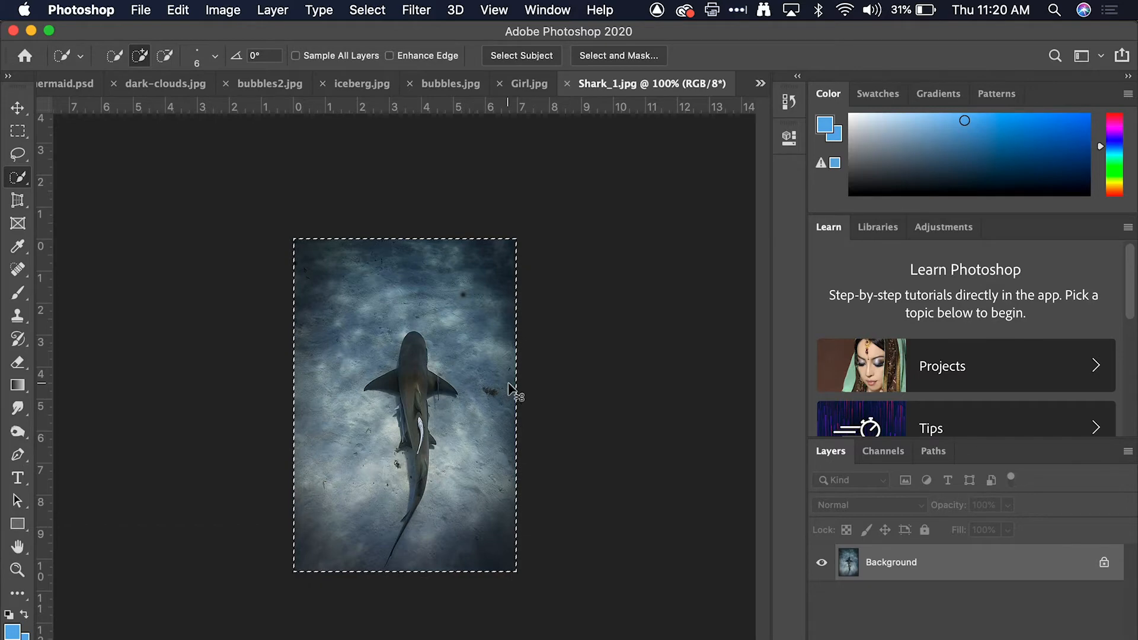
pyautogui.press('super+c')
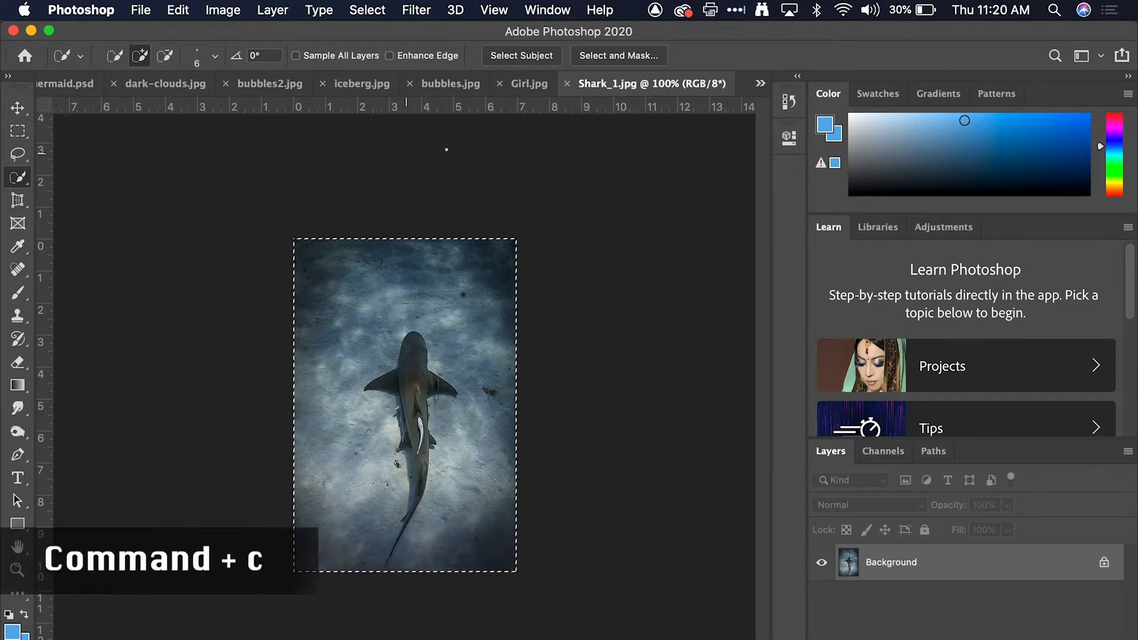
# Step: Paste the copied shark image into mermaid.psd and rename its new layer shark 1
pyautogui.click(88, 87)
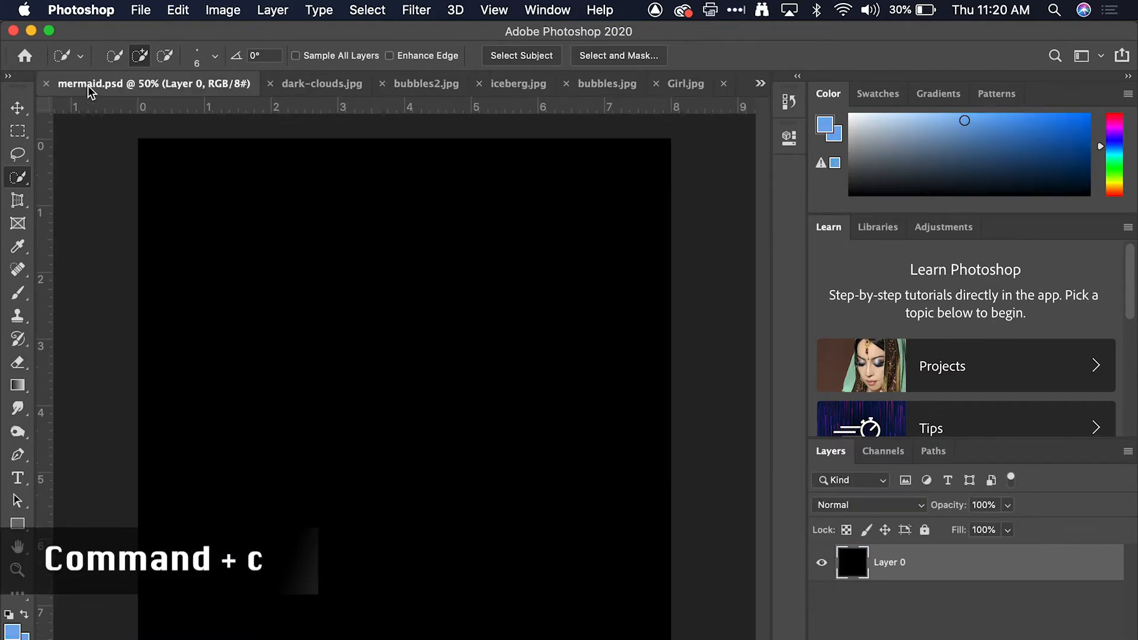
pyautogui.press('super+v')
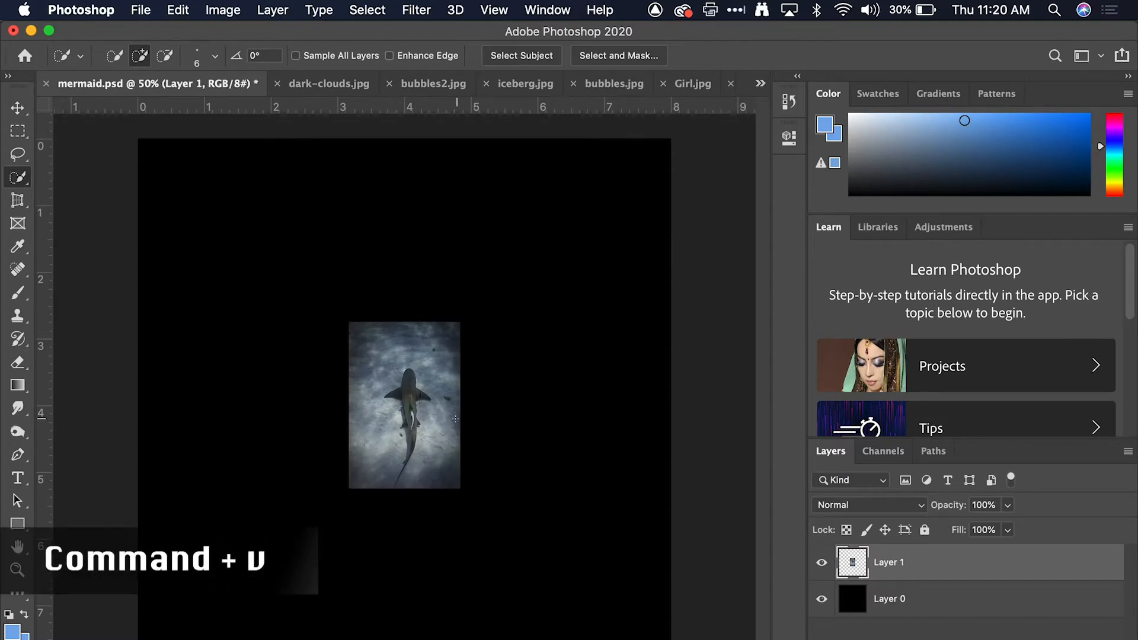
pyautogui.doubleClick(898, 563)
pyautogui.write('s')
pyautogui.press('Return')
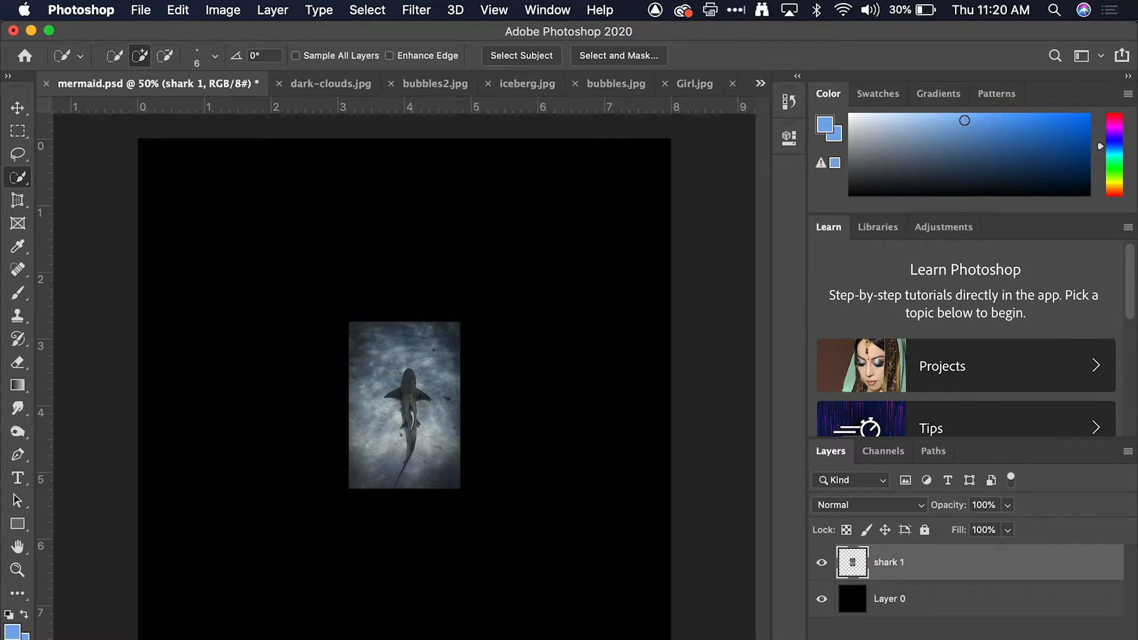
# Step: Select the entire Girl.jpg image and copy it
pyautogui.click(706, 84)
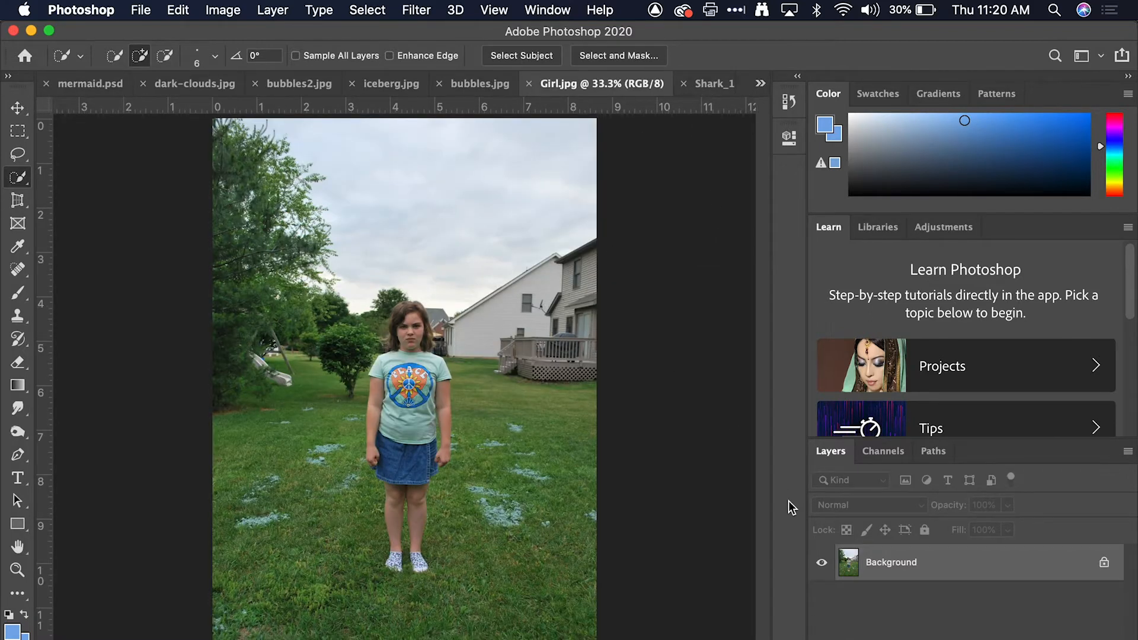
pyautogui.click(367, 10)
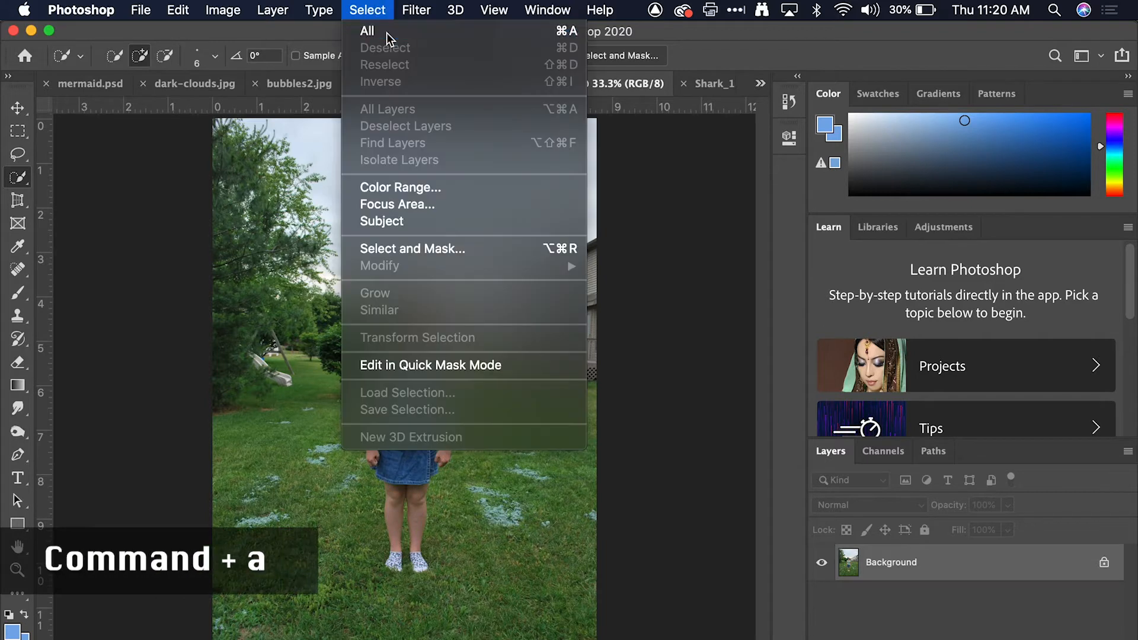
pyautogui.click(387, 33)
pyautogui.press('super+c')
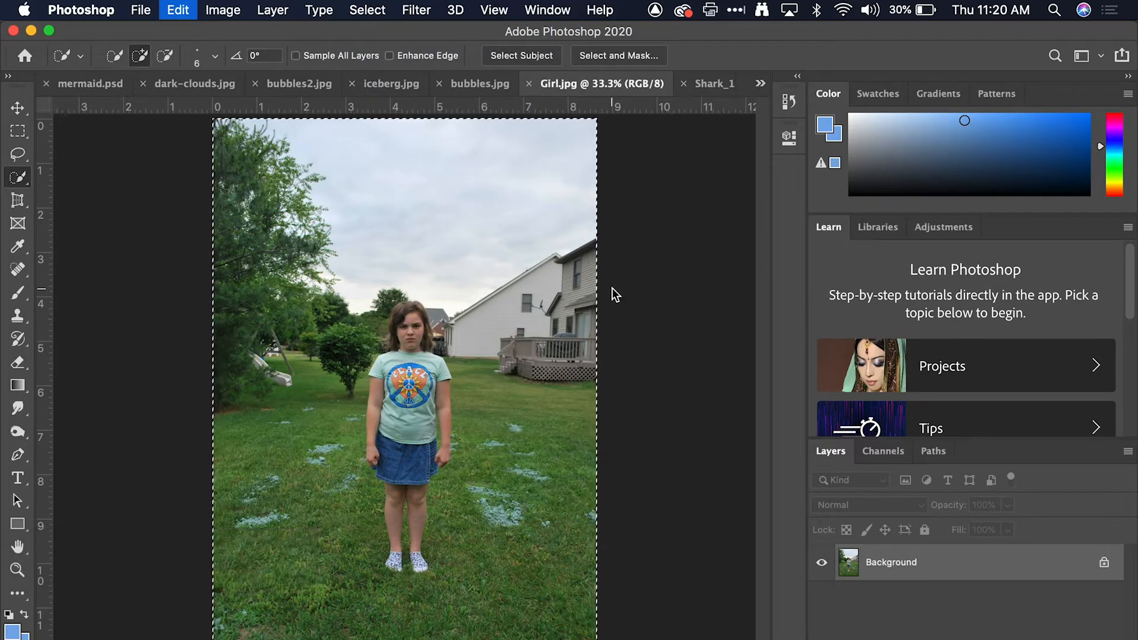
# Step: Paste the copied girl photo into mermaid.psd and rename its new layer girl
pyautogui.click(113, 86)
pyautogui.press('super+v')
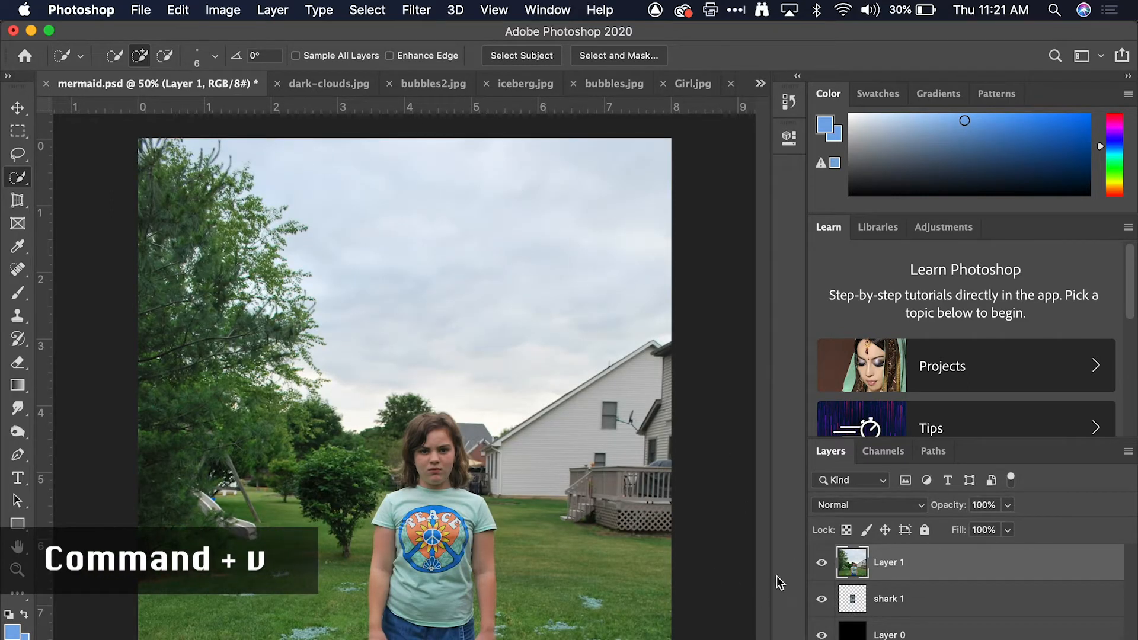
pyautogui.doubleClick(889, 562)
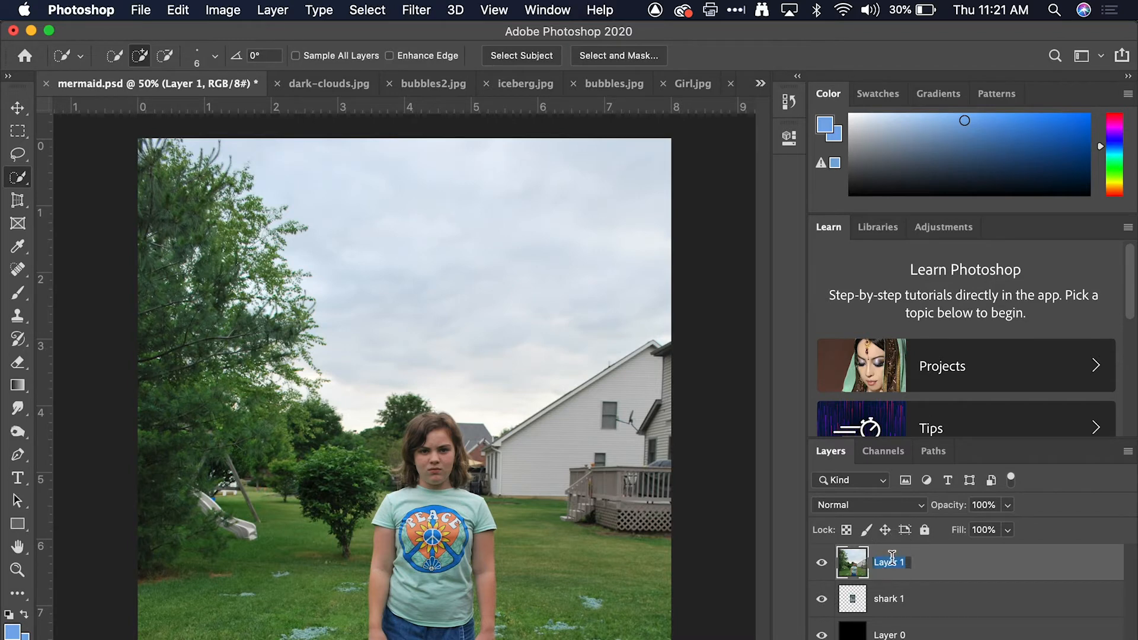
pyautogui.write('girl')
pyautogui.press('Return')
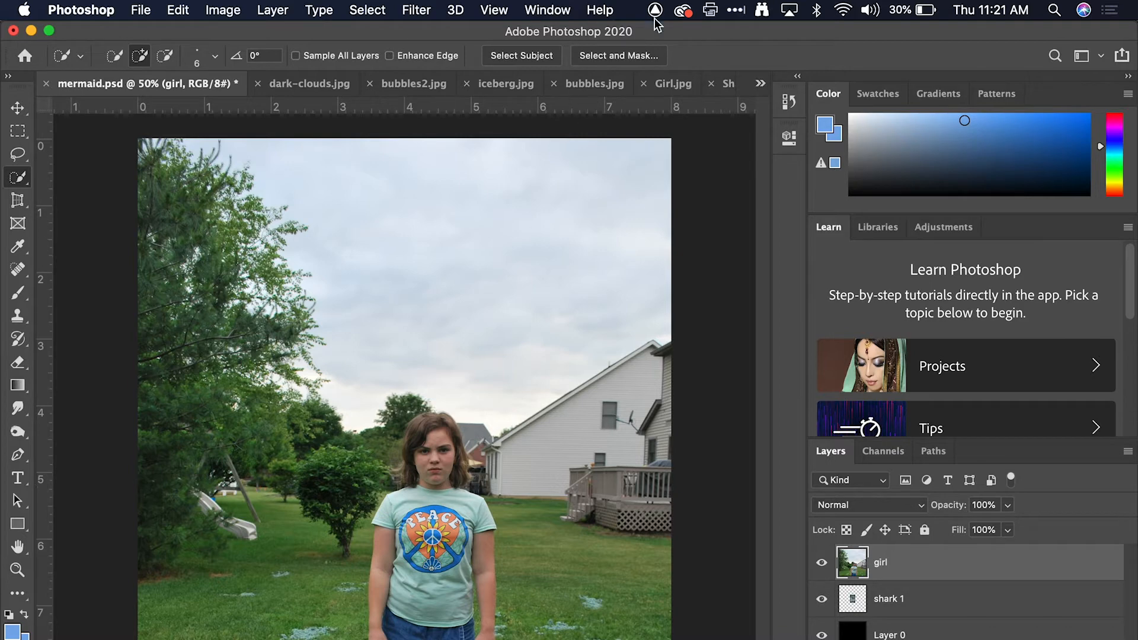
# Step: Close the Girl.jpg and Shark_1.jpg source images
pyautogui.click(672, 84)
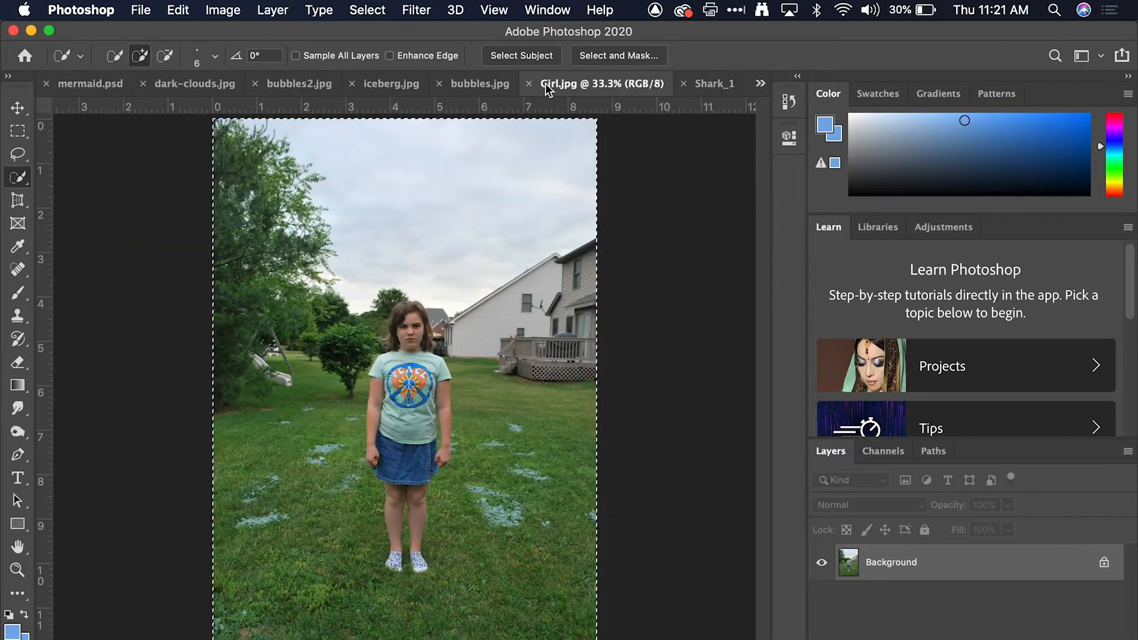
pyautogui.click(544, 84)
pyautogui.click(681, 87)
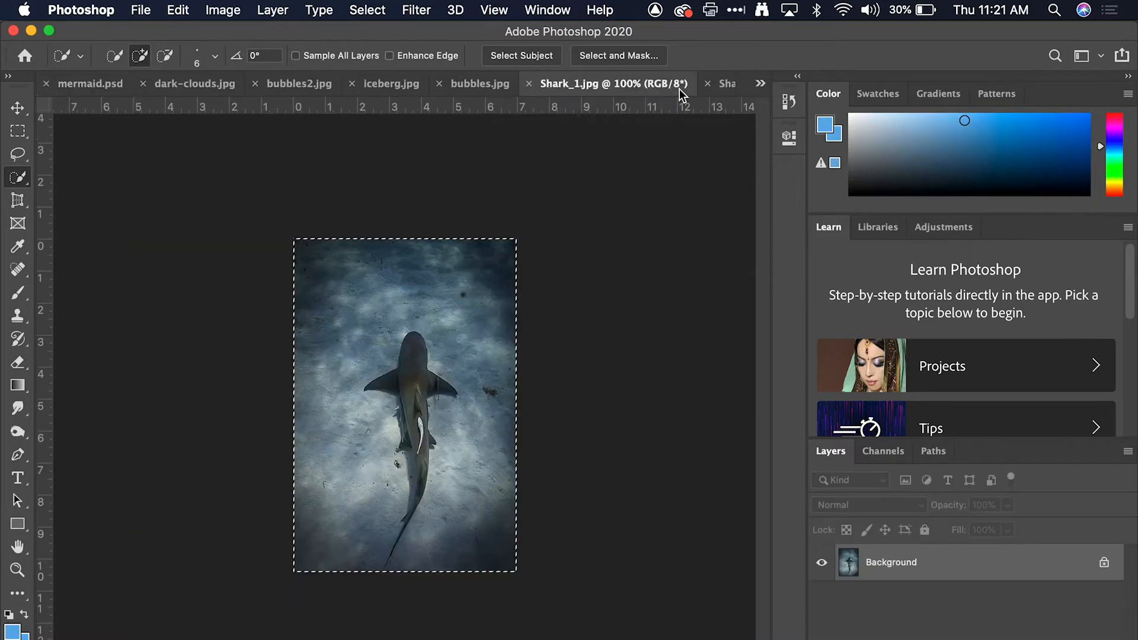
pyautogui.click(529, 83)
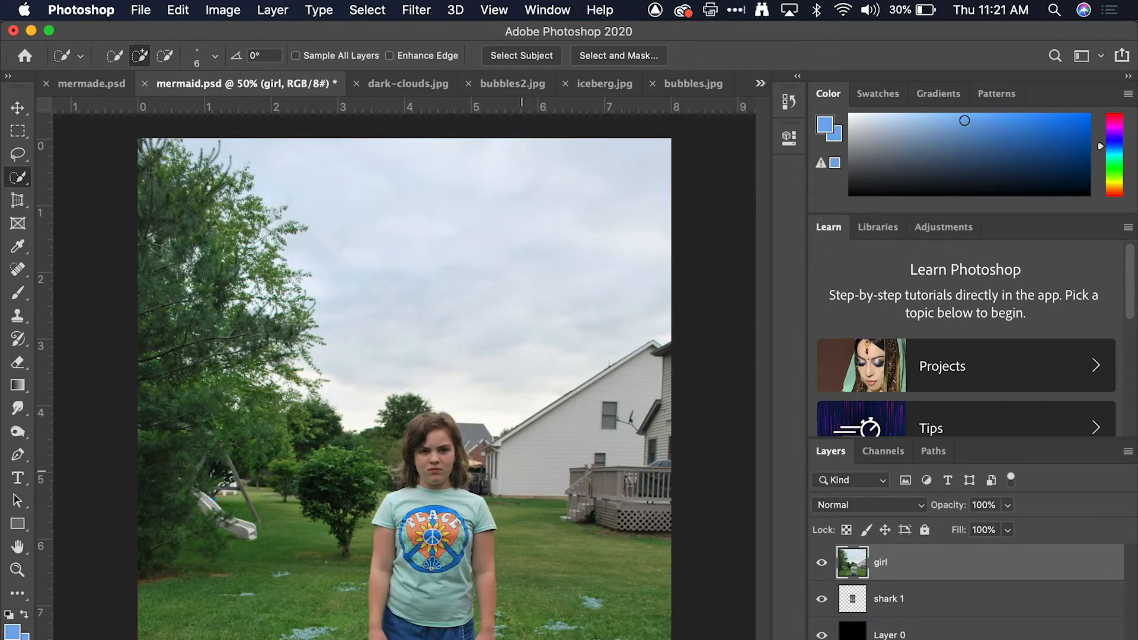
# Step: Move the girl layer up and slightly left on the canvas until her feet show
pyautogui.press('v')
pyautogui.moveTo(515, 554)
pyautogui.mouseDown()
pyautogui.moveTo(510, 446)
pyautogui.moveTo(406, 454)
pyautogui.moveTo(486, 426)
pyautogui.mouseUp()
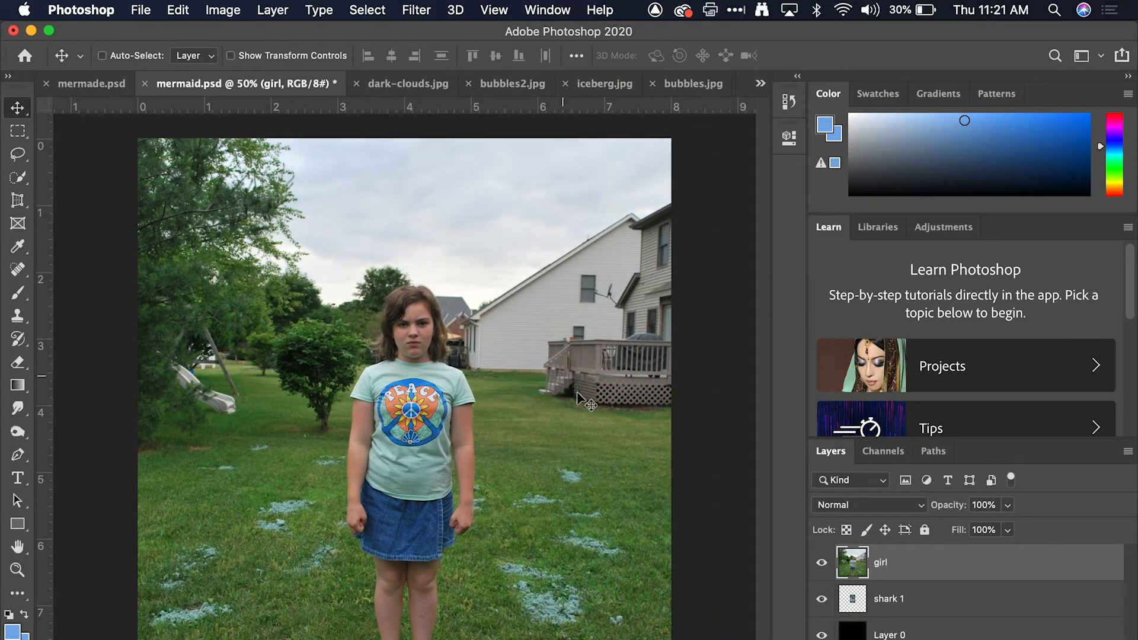
pyautogui.moveTo(468, 453); pyautogui.dragTo(467, 399)
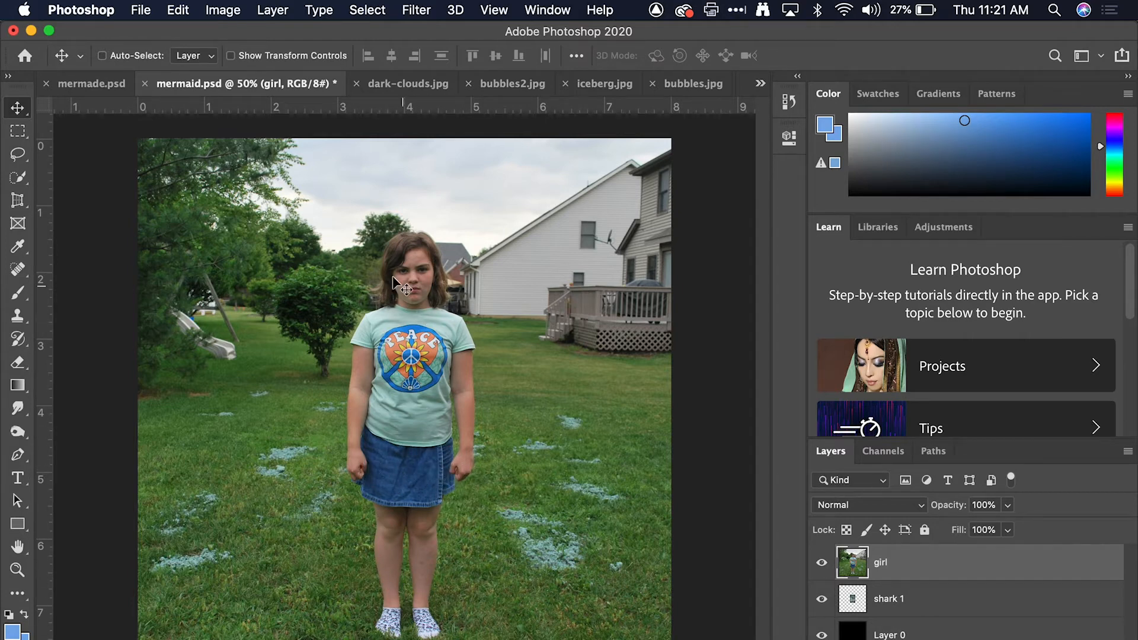
# Step: Select the girl from head to skirt with the Object Selection tool, using a rectangle about 2.23 by 4.49 inches
pyautogui.click(18, 204)
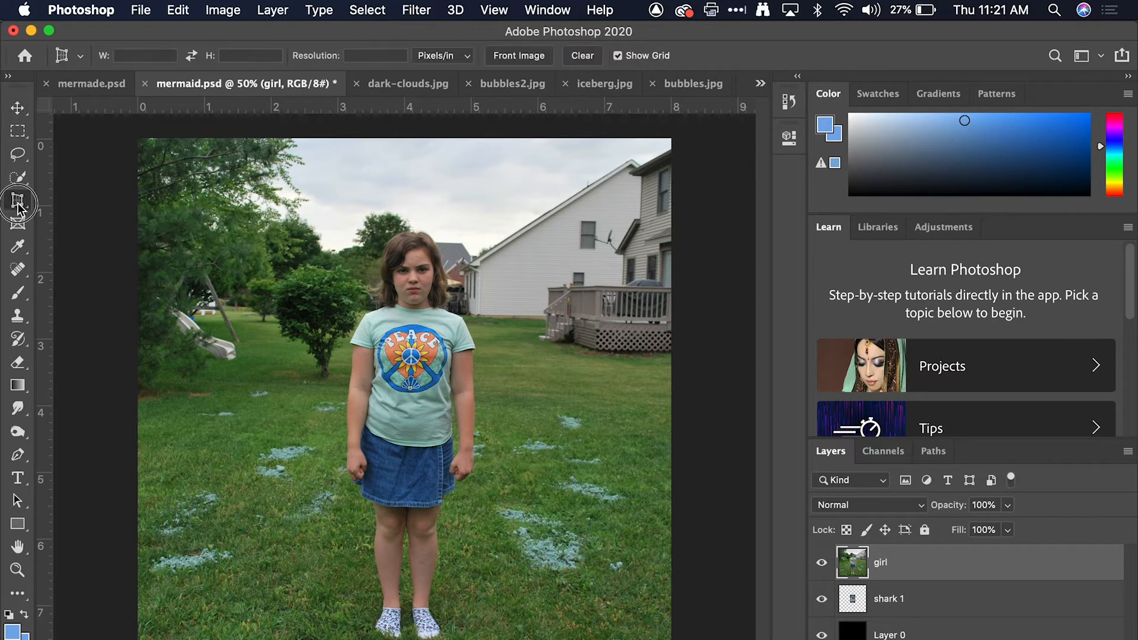
pyautogui.click(13, 197)
pyautogui.click(19, 179)
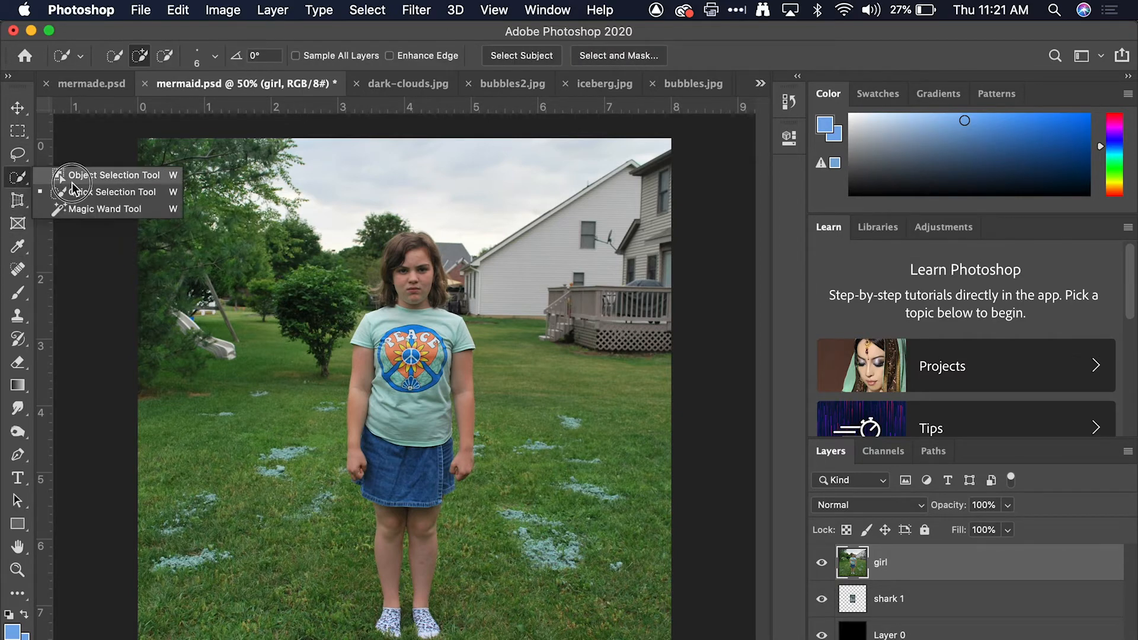
pyautogui.click(102, 178)
pyautogui.moveTo(340, 217); pyautogui.dragTo(488, 514)
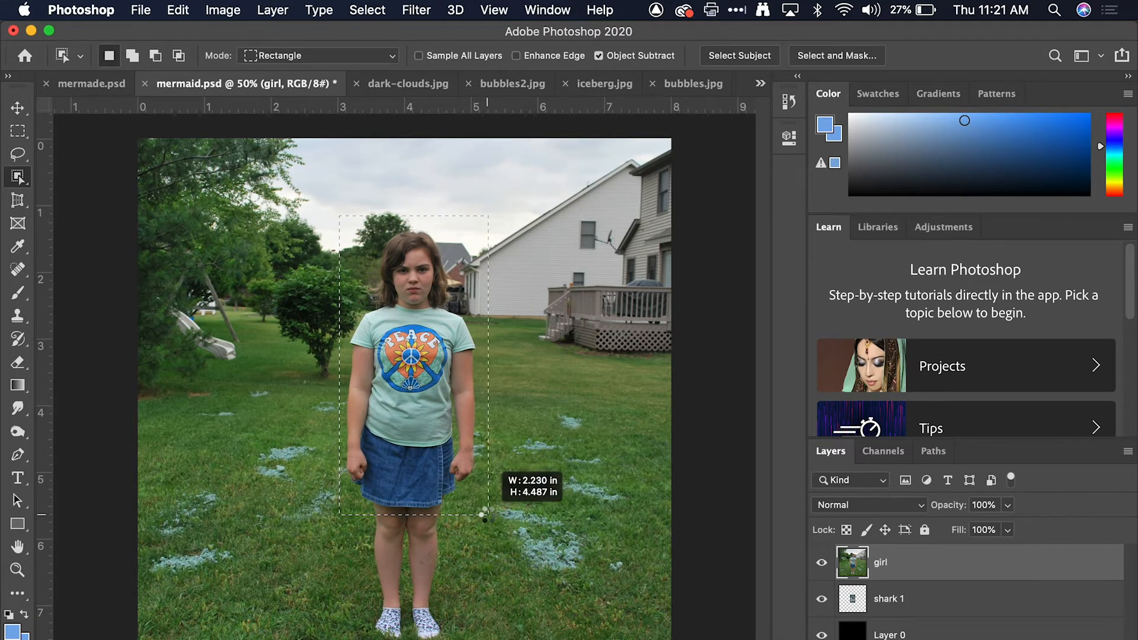
# Step: Subtract the remaining grass gap between the girl's shirt and the arm on the image's right from the selection with the Polygonal Lasso
pyautogui.moveTo(432, 408); pyautogui.dragTo(563, 444)
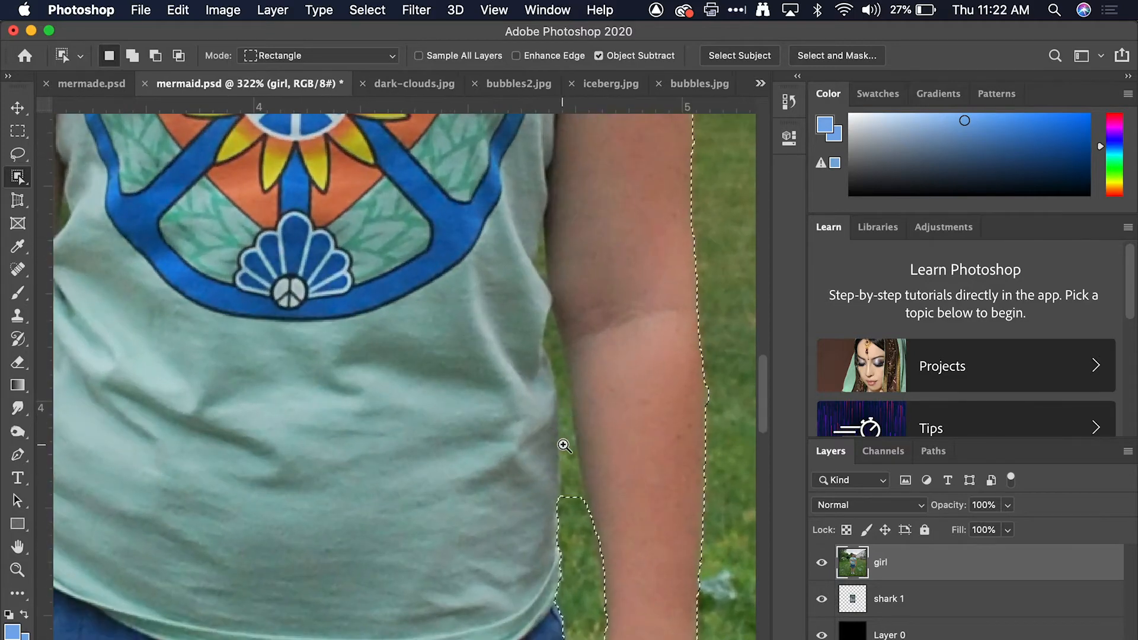
pyautogui.hscroll(5, 587, 456)
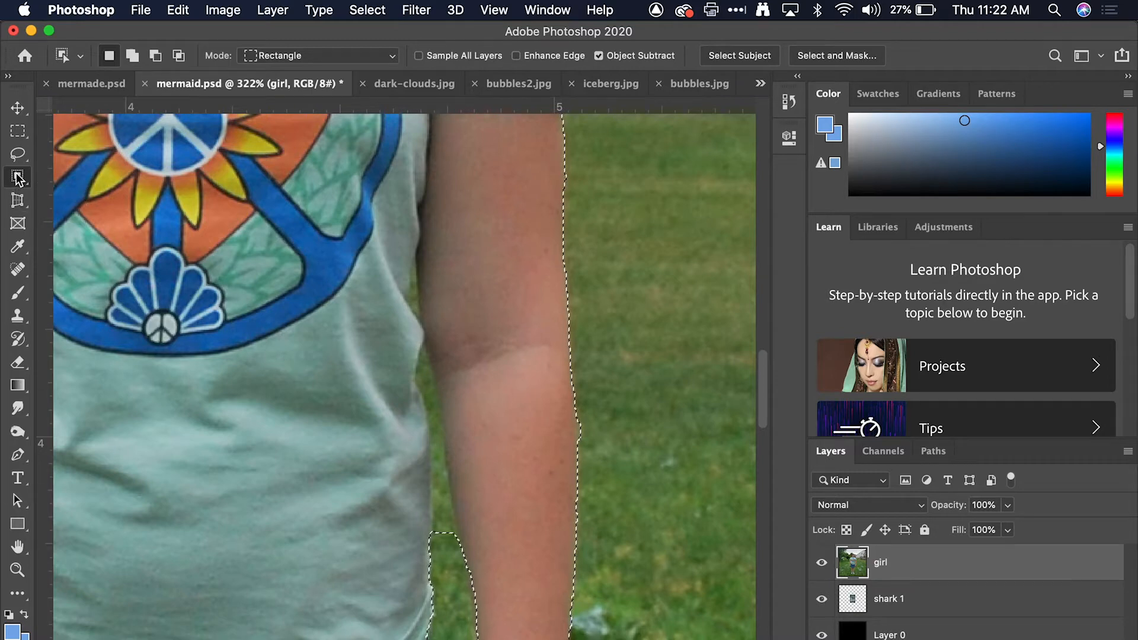
pyautogui.click(18, 178)
pyautogui.click(17, 155)
pyautogui.moveTo(18, 158); pyautogui.dragTo(91, 168)
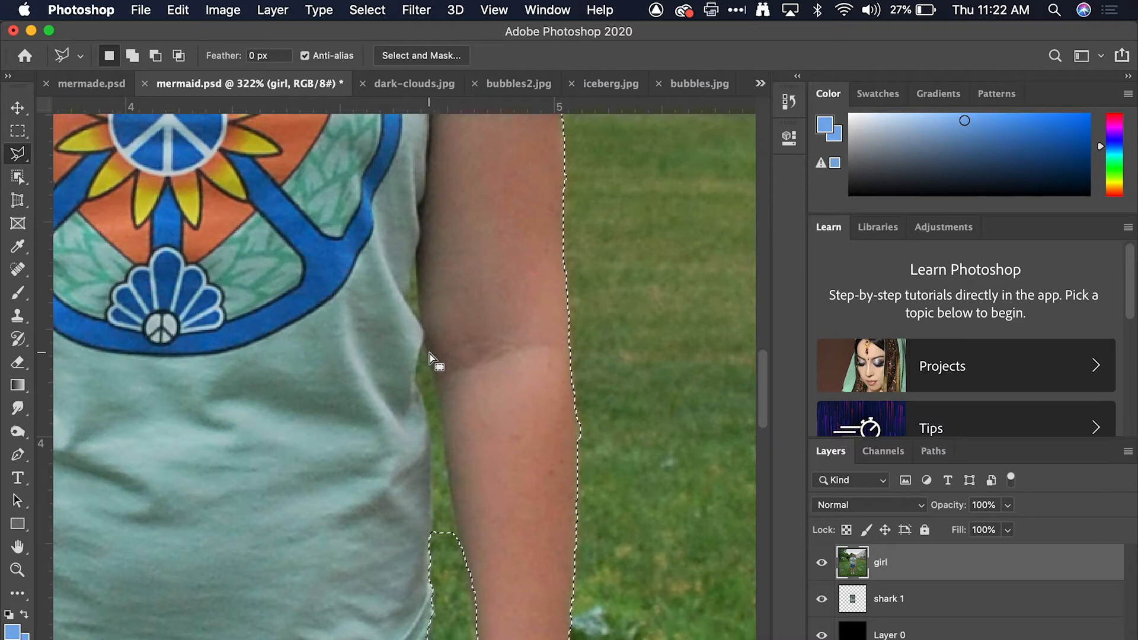
pyautogui.press('alt')
pyautogui.press('alt')
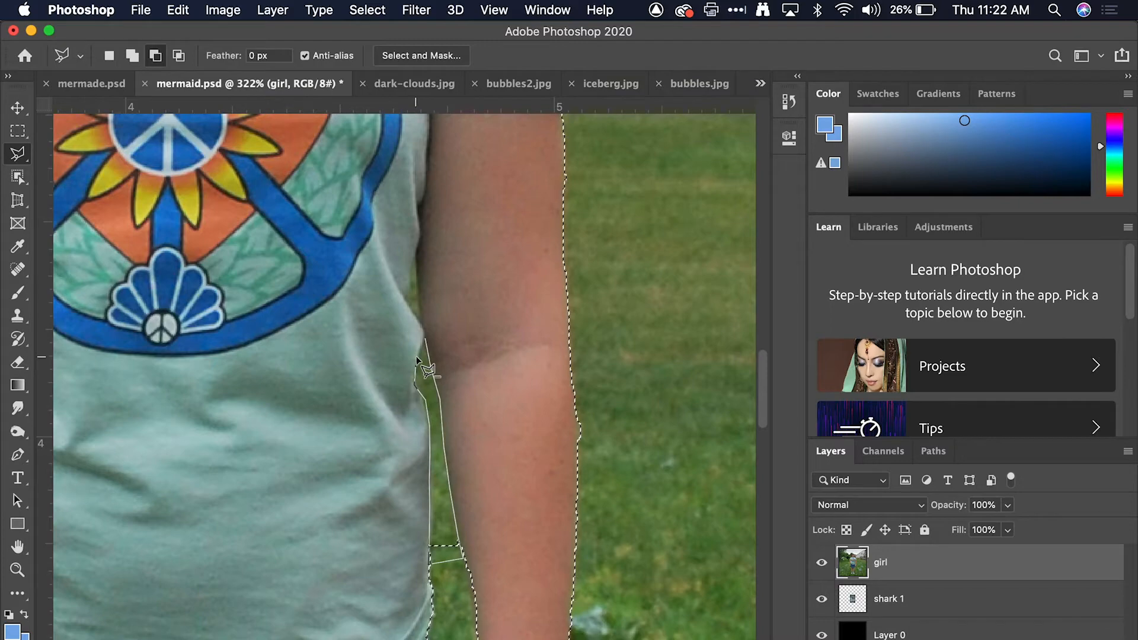
pyautogui.doubleClick(425, 337)
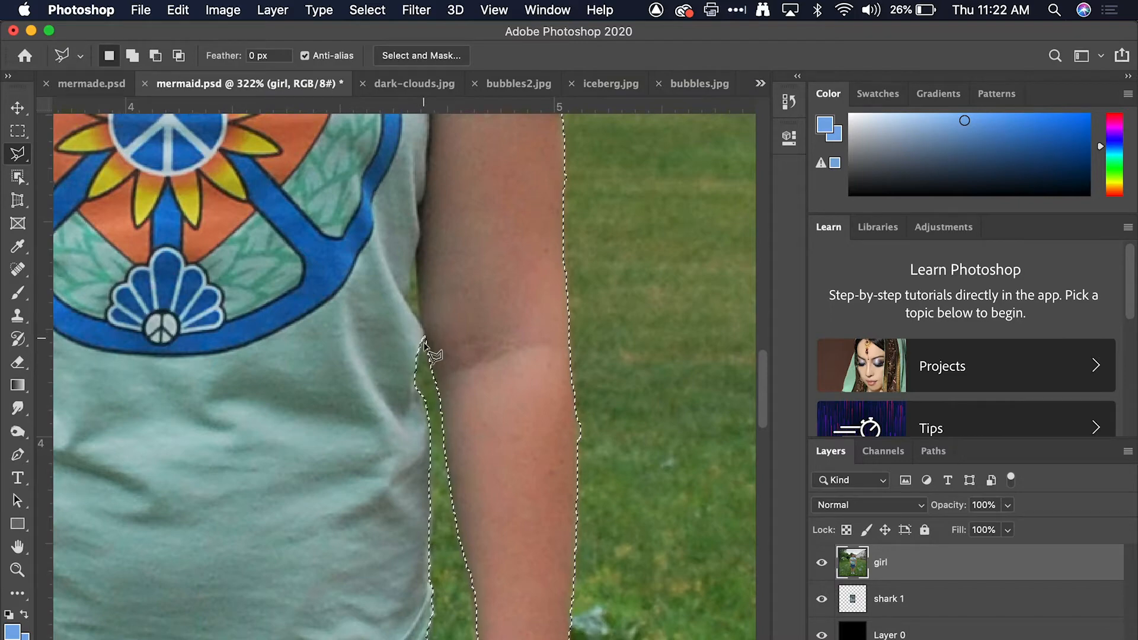
# Step: Subtract the small grass sliver higher up between the same arm and the shirt from the selection with the Polygonal Lasso
pyautogui.scroll(3, 438, 569)
pyautogui.scroll(10, 501, 482)
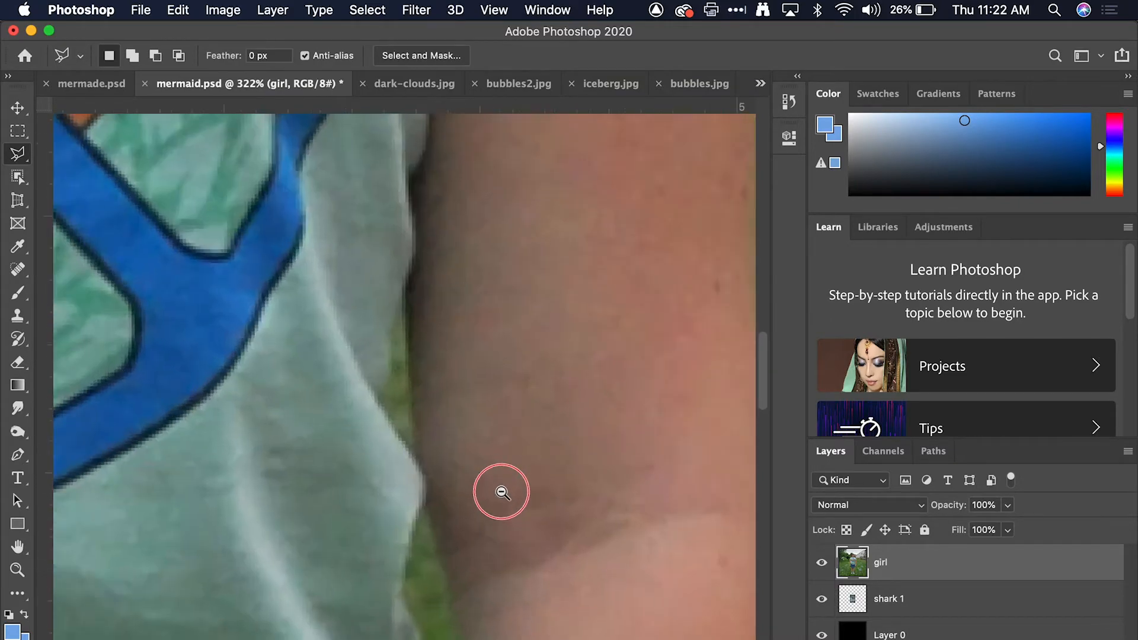
pyautogui.scroll(3, 363, 204)
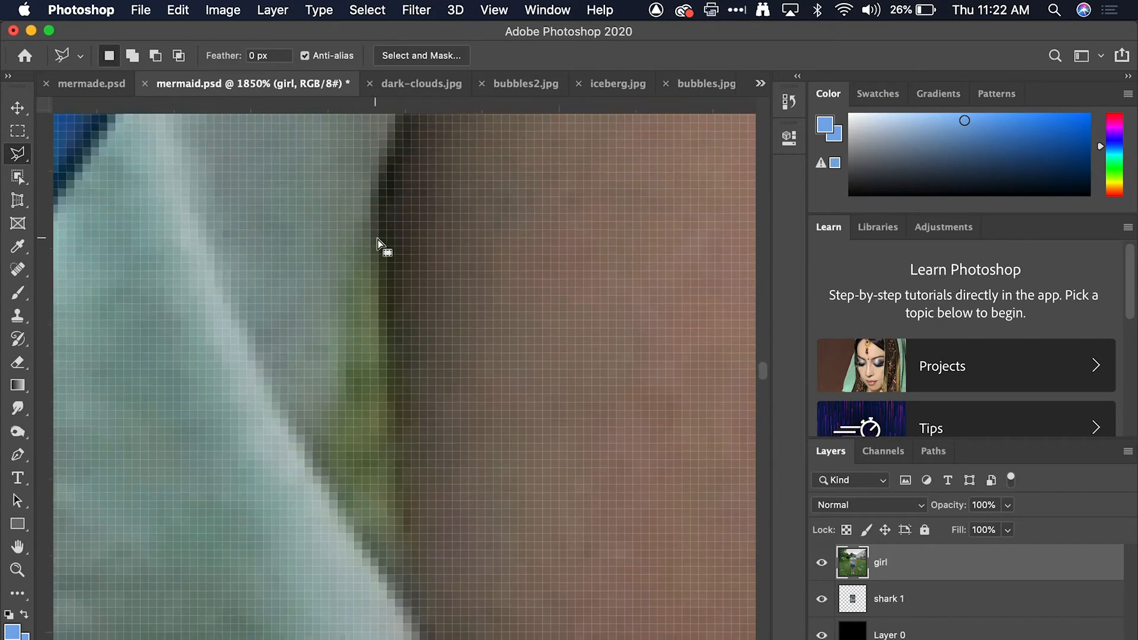
pyautogui.press('alt')
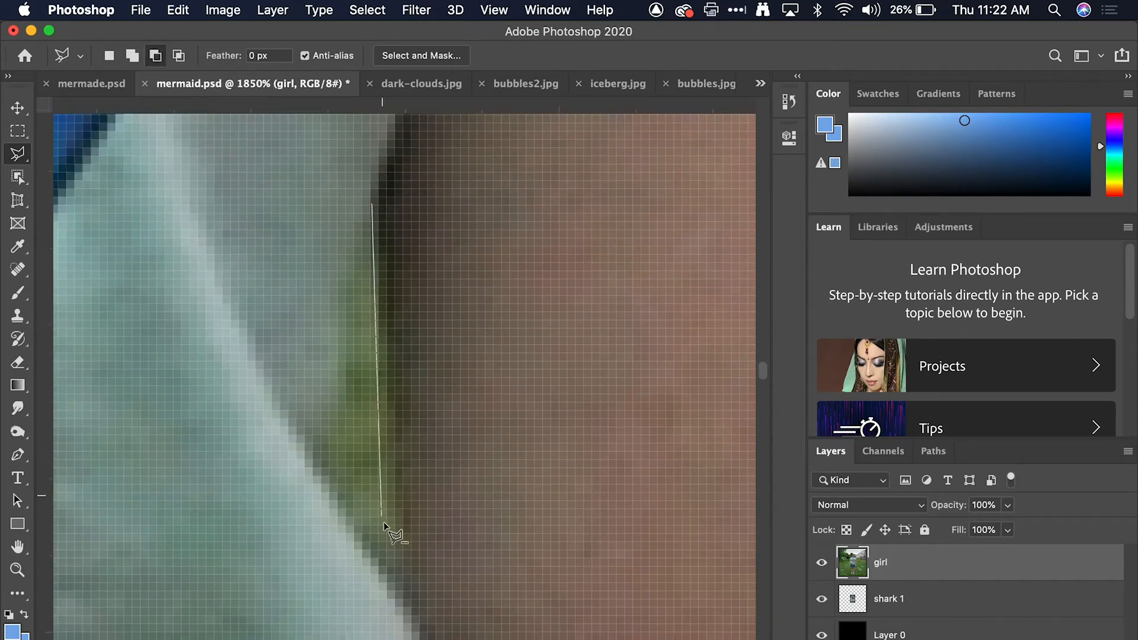
pyautogui.click(320, 453)
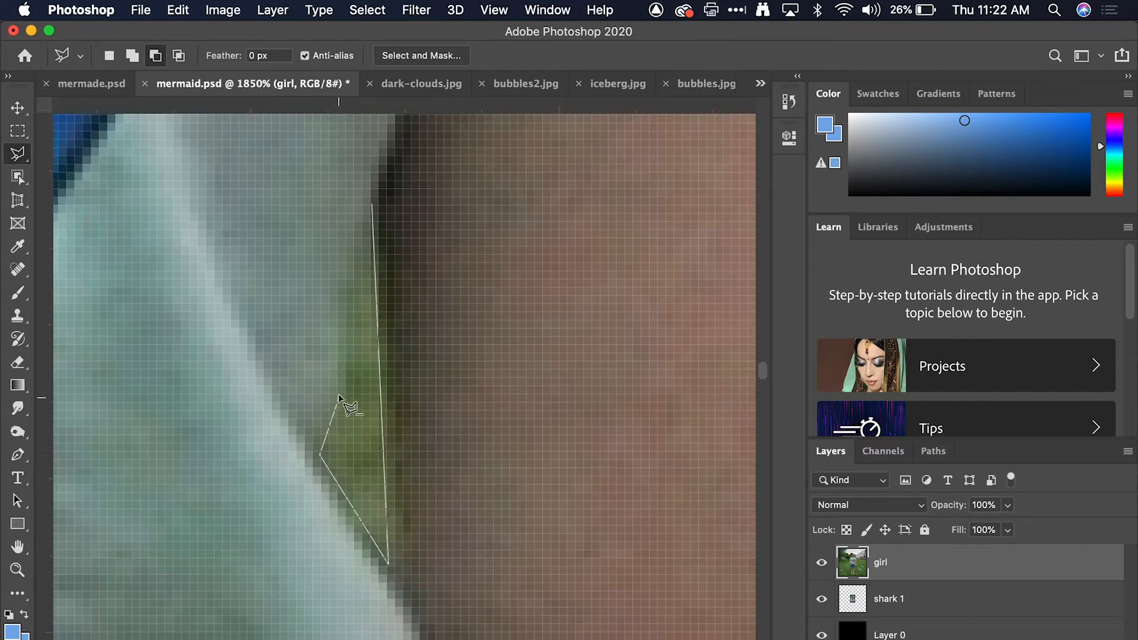
pyautogui.click(371, 205)
# Step: Subtract the grass sliver between the girl's shirt and the arm on the image's left from the selection with the Polygonal Lasso
pyautogui.scroll(-3, 493, 391)
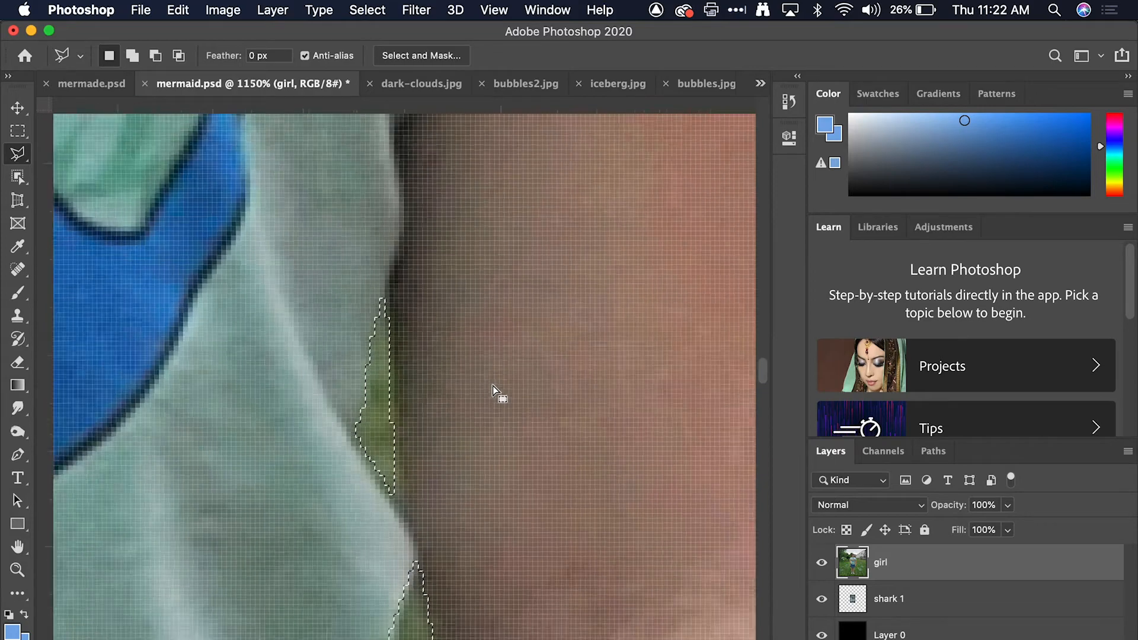
pyautogui.scroll(-5, 492, 391)
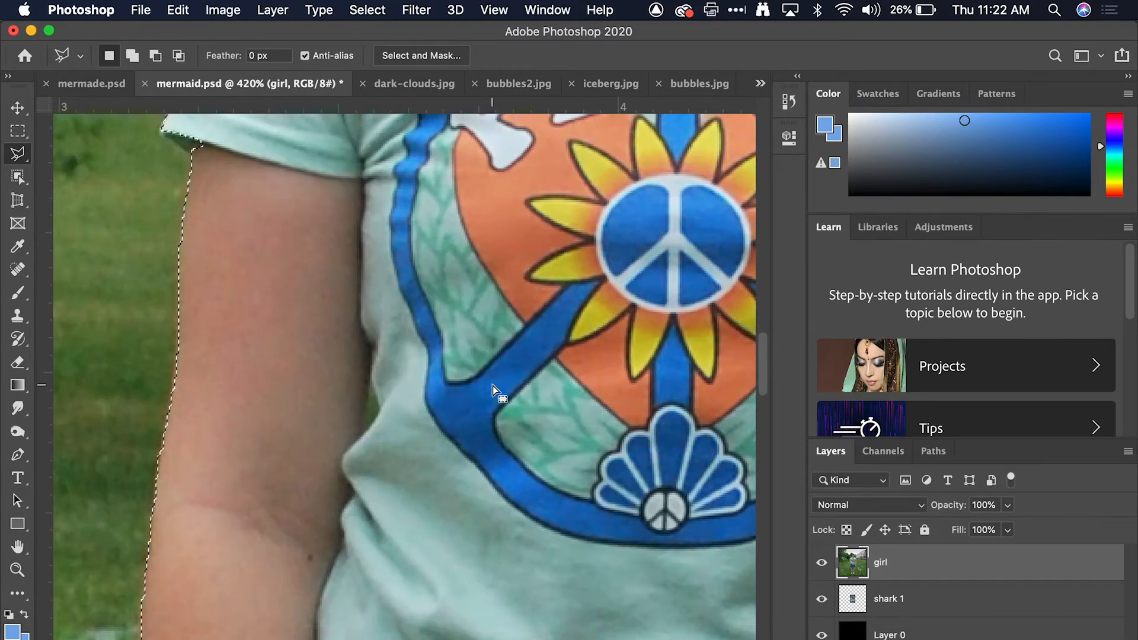
pyautogui.scroll(2, 368, 387)
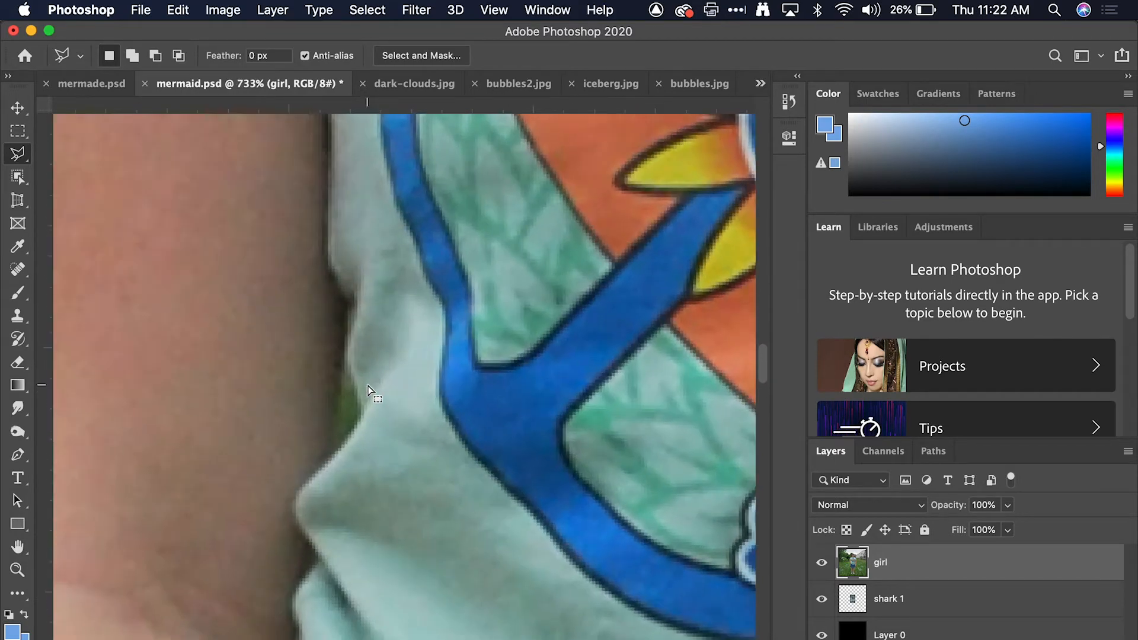
pyautogui.scroll(2, 368, 387)
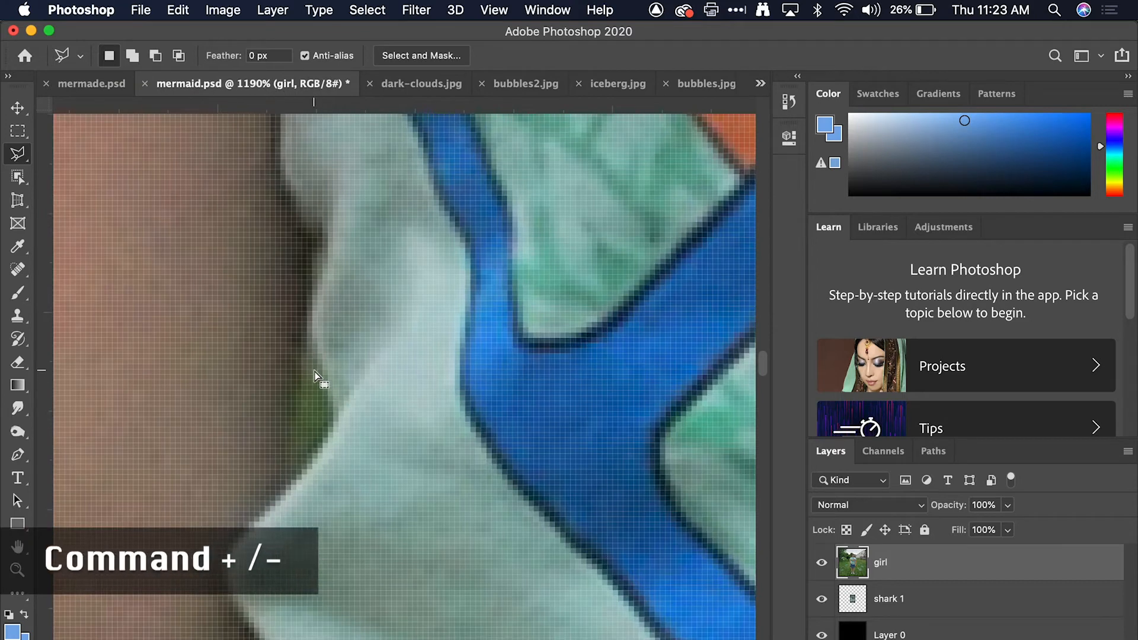
pyautogui.press('alt')
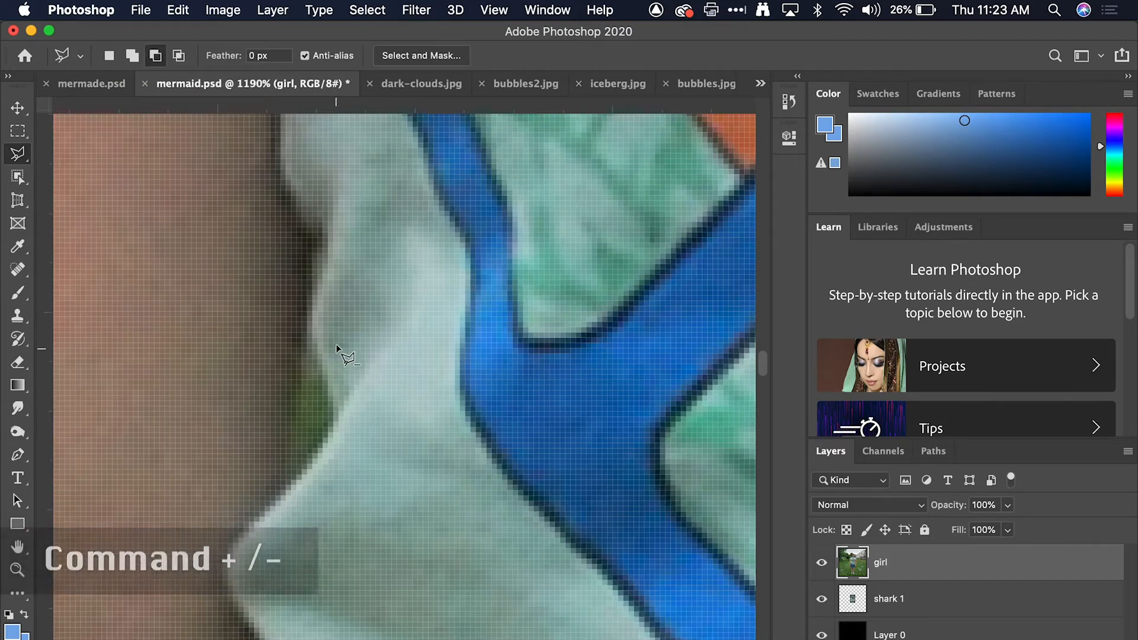
pyautogui.click(307, 321)
pyautogui.click(328, 393)
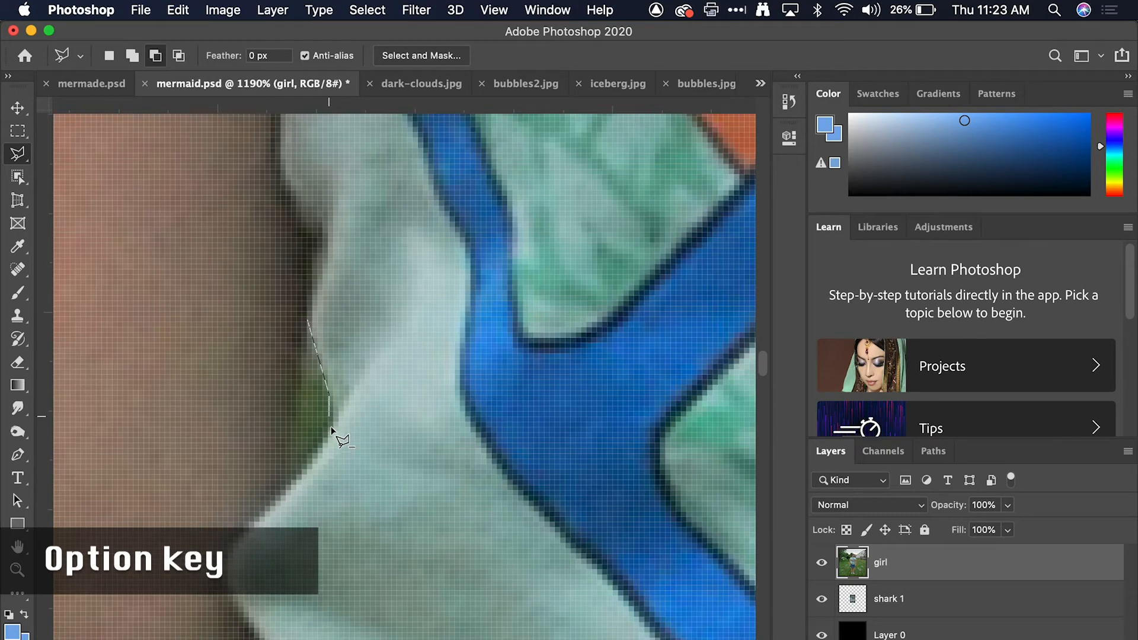
pyautogui.click(286, 485)
pyautogui.click(303, 325)
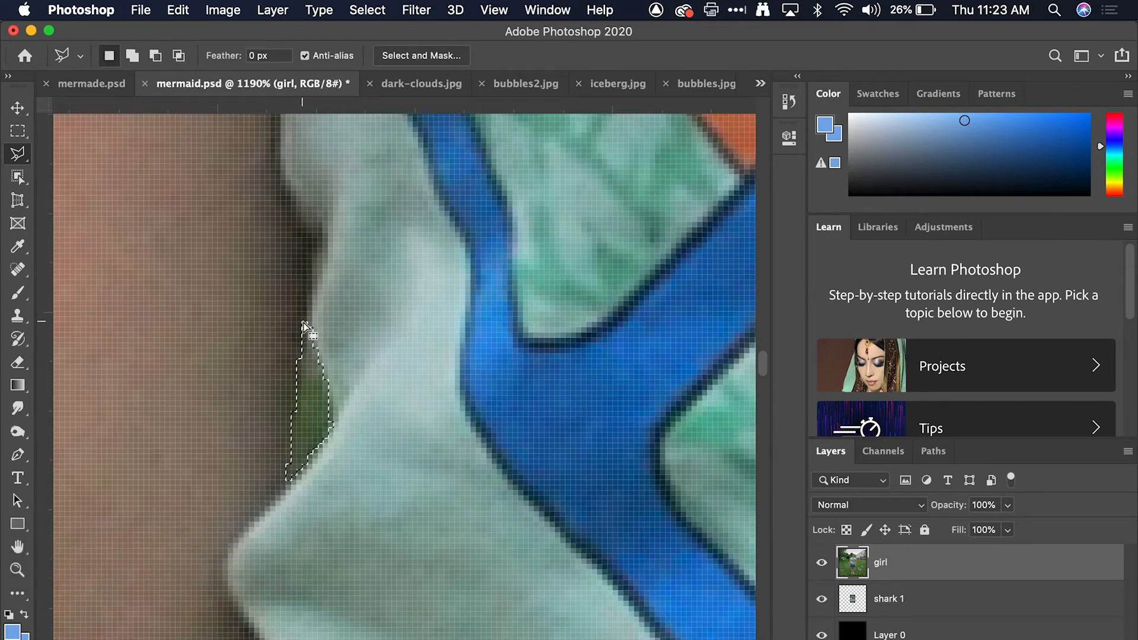
# Step: Add the shadowed underside of the sleeve corner on the image's left to the selection with the Polygonal Lasso
pyautogui.scroll(-10, 305, 326)
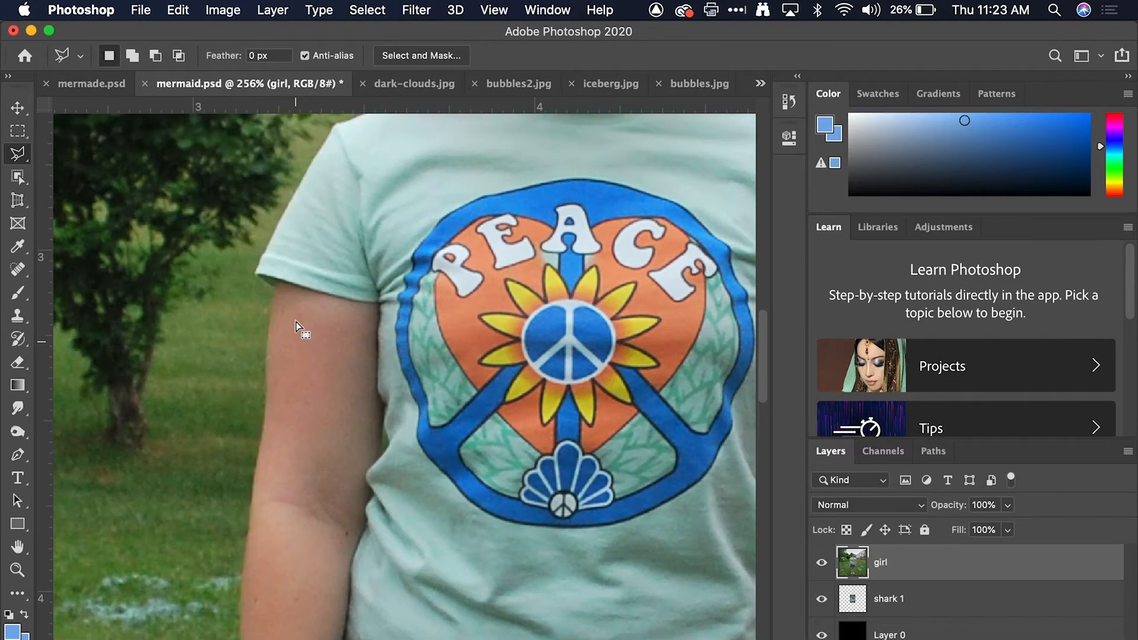
pyautogui.scroll(10, 278, 284)
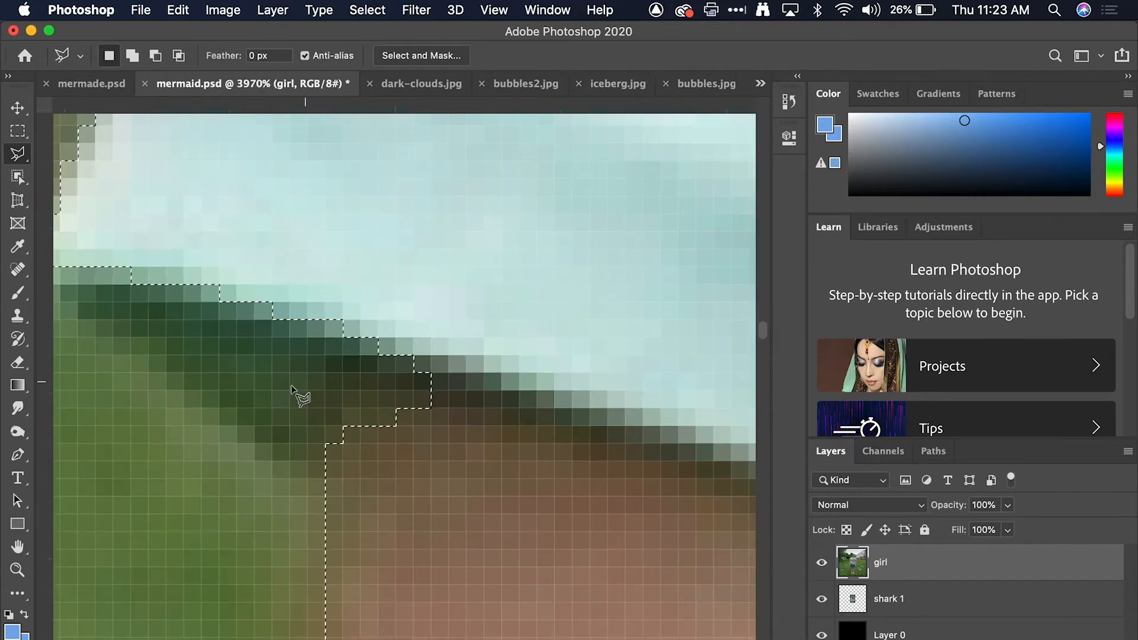
pyautogui.hscroll(-5, 157, 339)
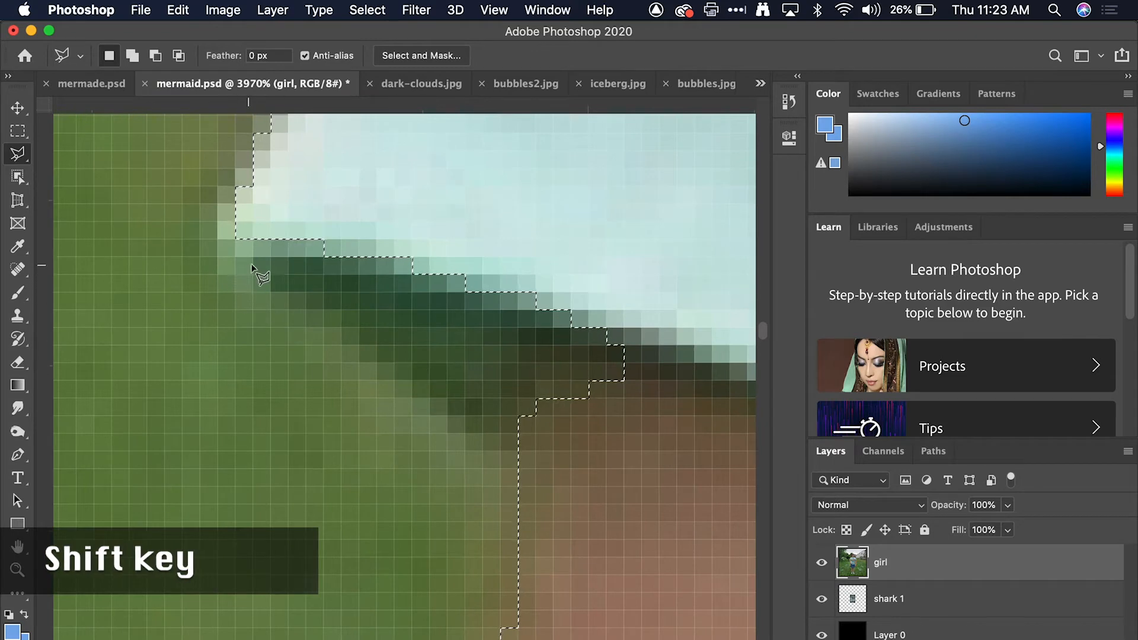
pyautogui.keyDown('shift'); pyautogui.click(235, 222); pyautogui.keyUp('shift')
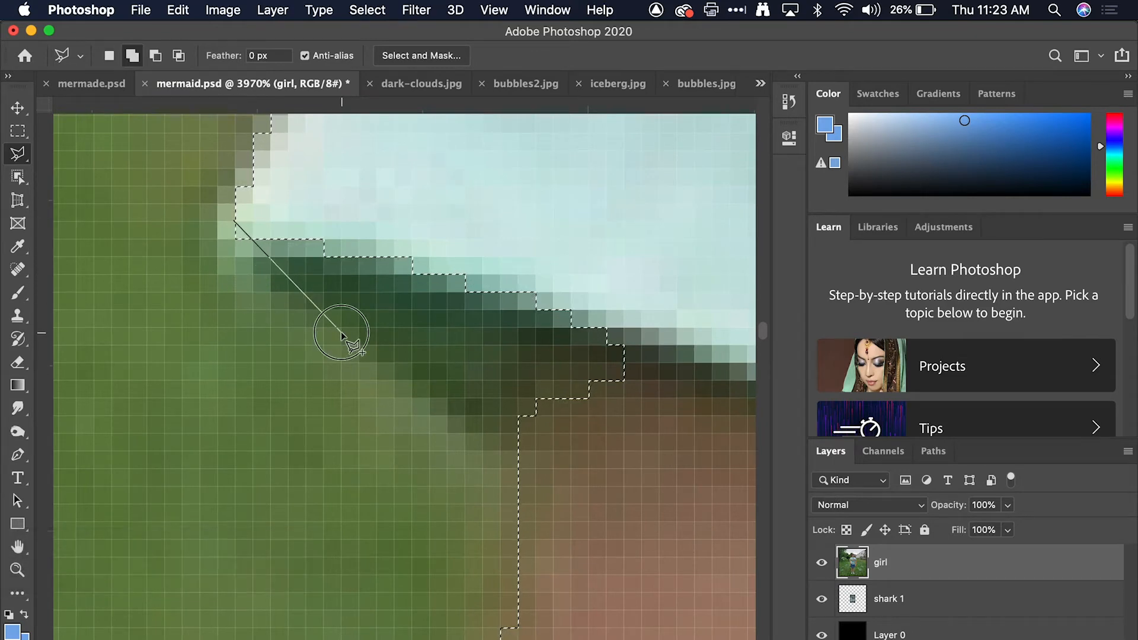
pyautogui.click(673, 464)
pyautogui.click(683, 228)
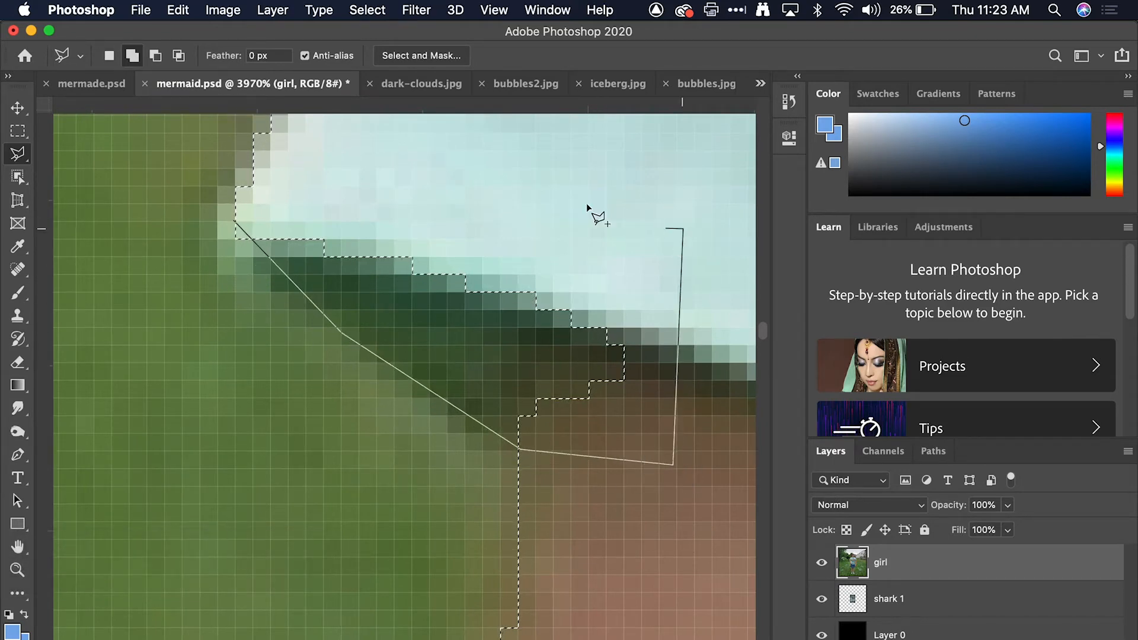
pyautogui.doubleClick(391, 195)
# Step: Subtract the dark background wedge between the hair and the shoulder on the image's right from the selection with the Polygonal Lasso
pyautogui.scroll(-5, 535, 261)
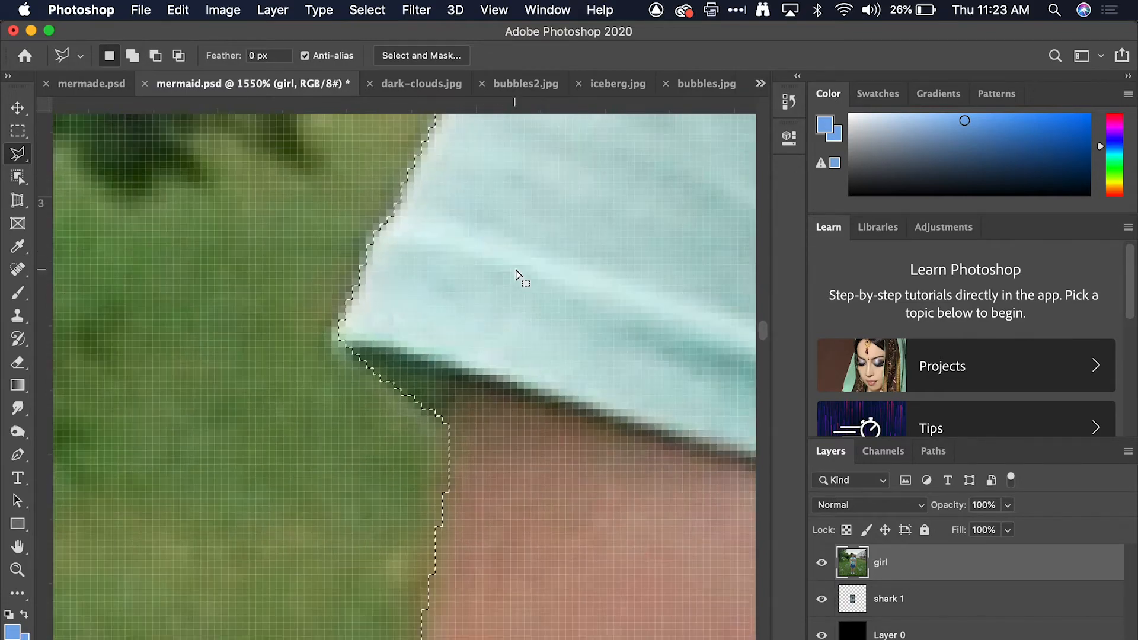
pyautogui.scroll(10, 515, 274)
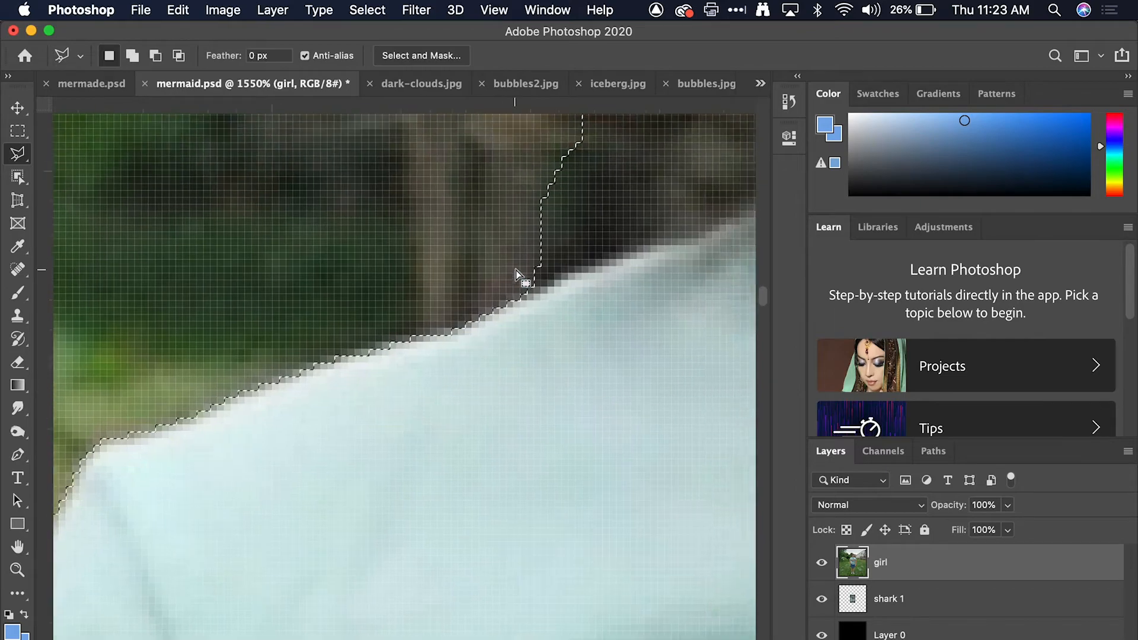
pyautogui.scroll(10, 516, 274)
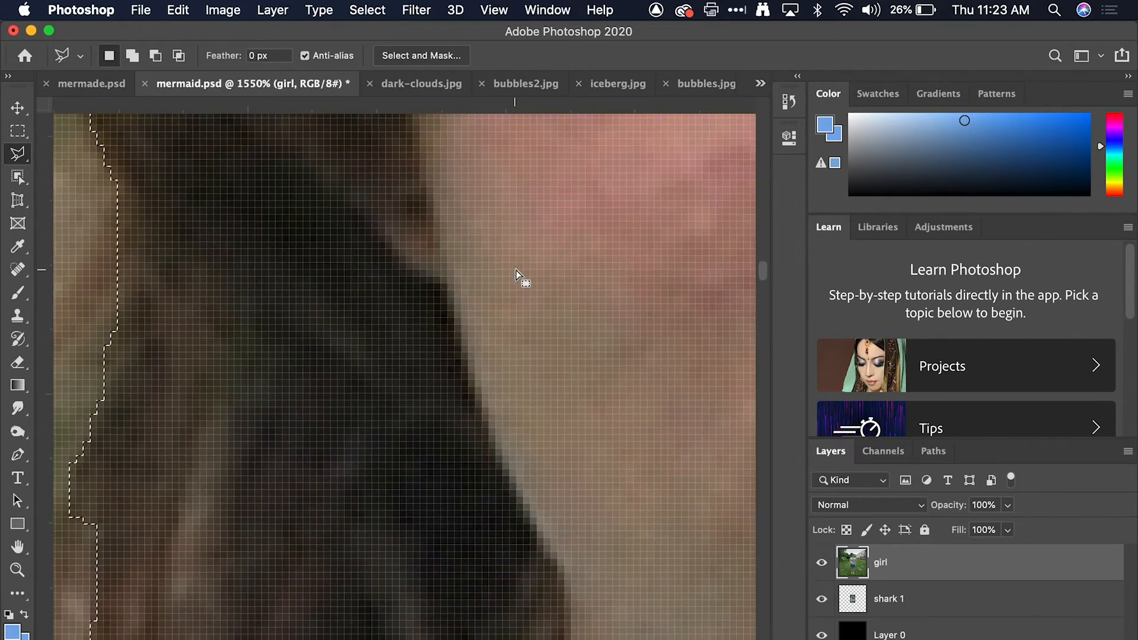
pyautogui.scroll(10, 516, 274)
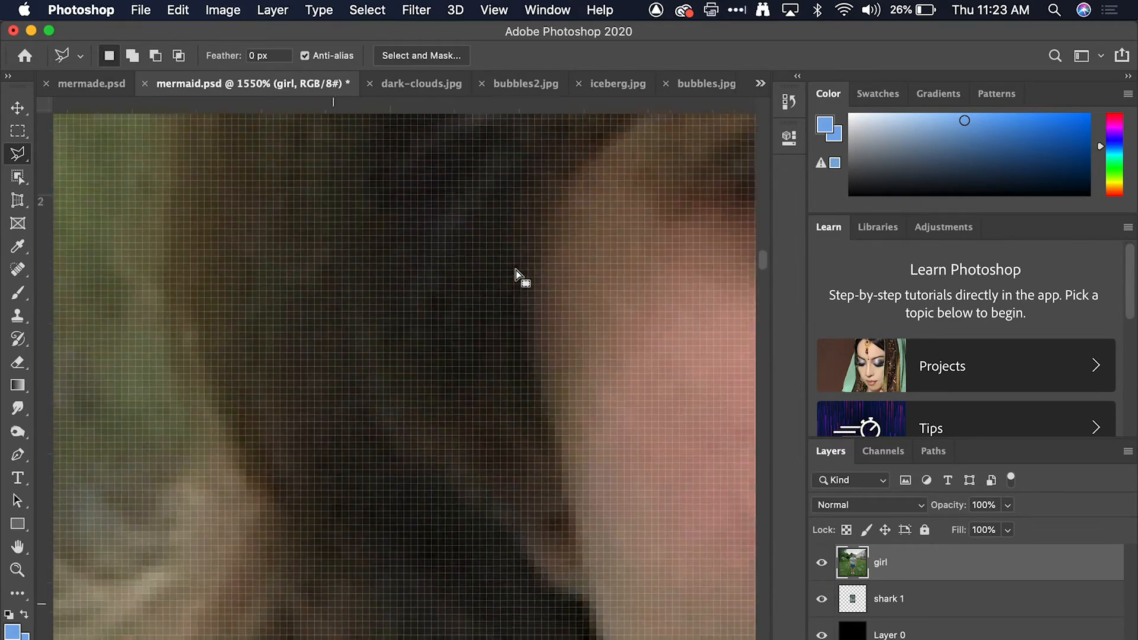
pyautogui.scroll(10, 514, 268)
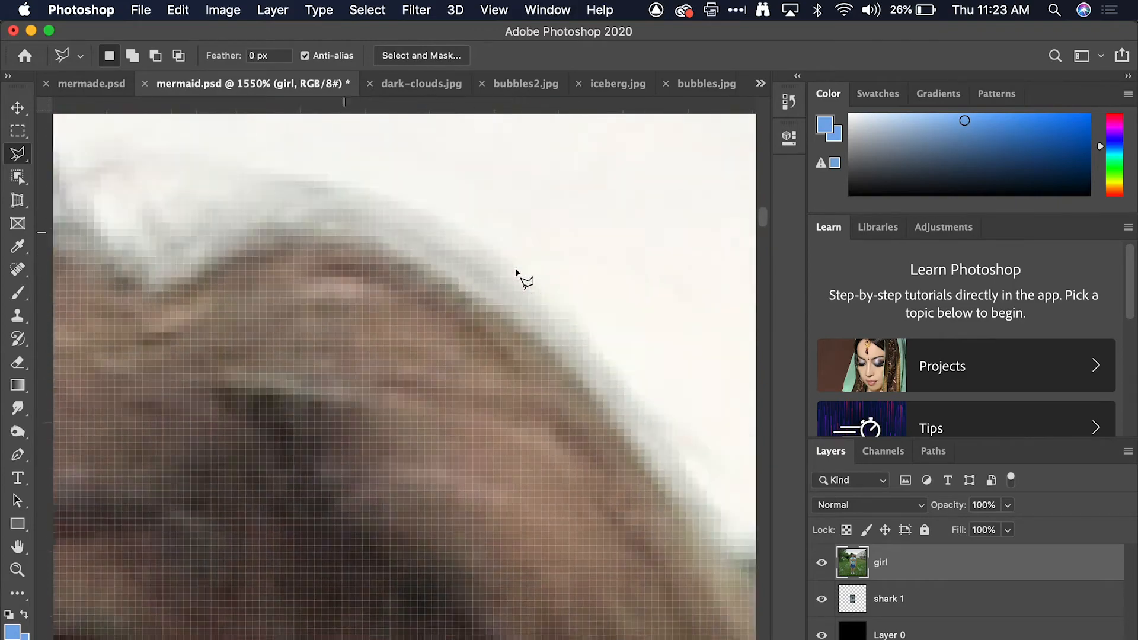
pyautogui.scroll(-10, 514, 268)
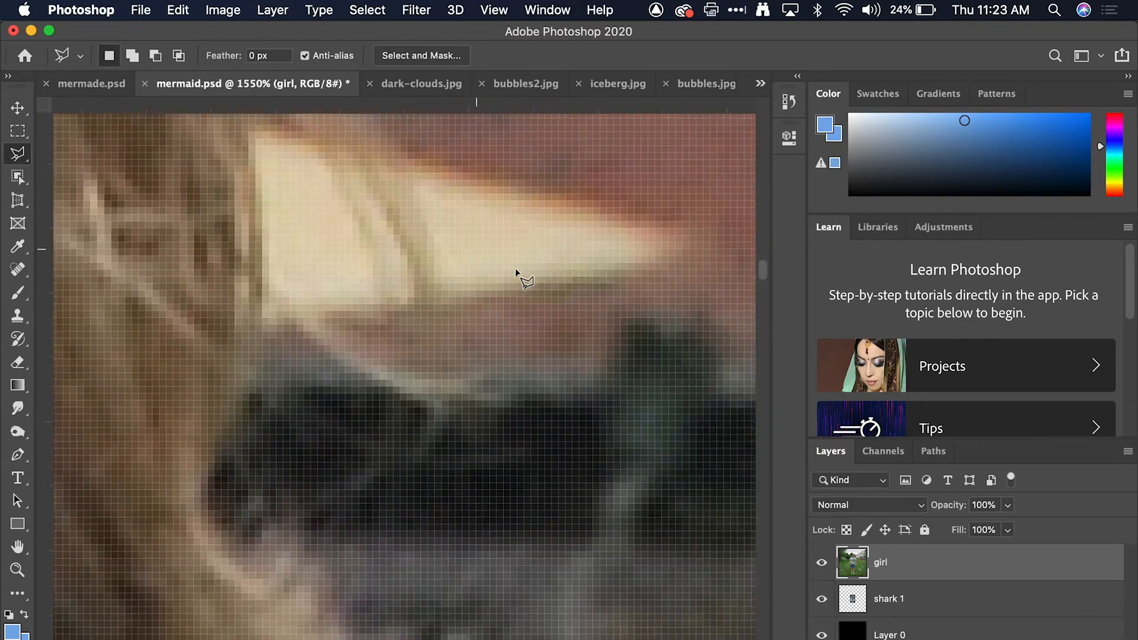
pyautogui.scroll(-5, 517, 272)
pyautogui.hscroll(-1, 520, 274)
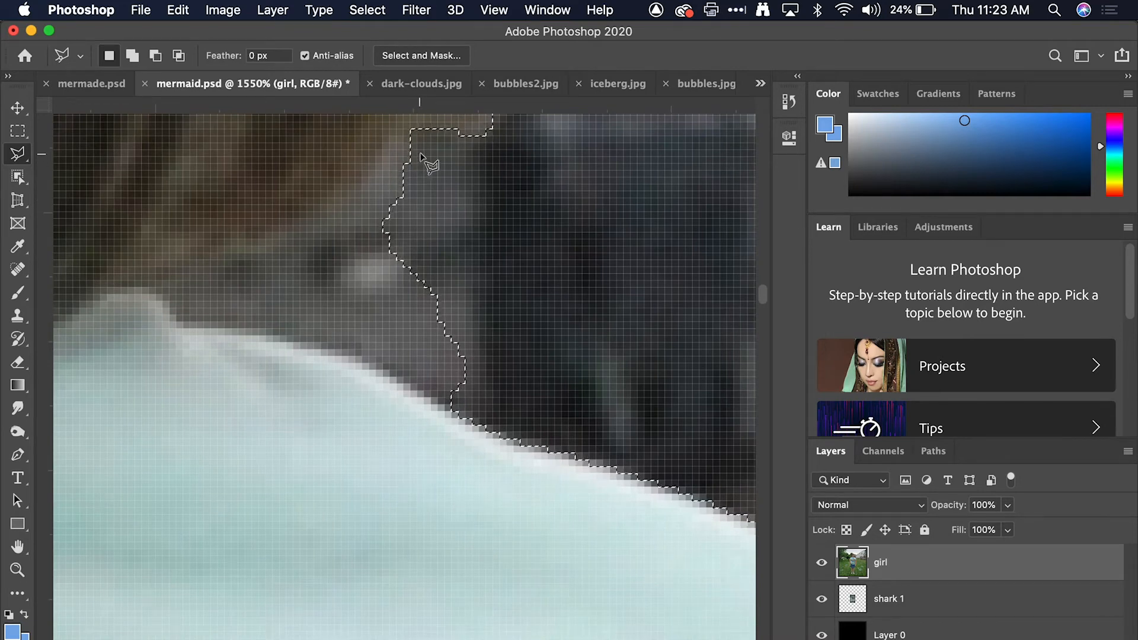
pyautogui.press('alt')
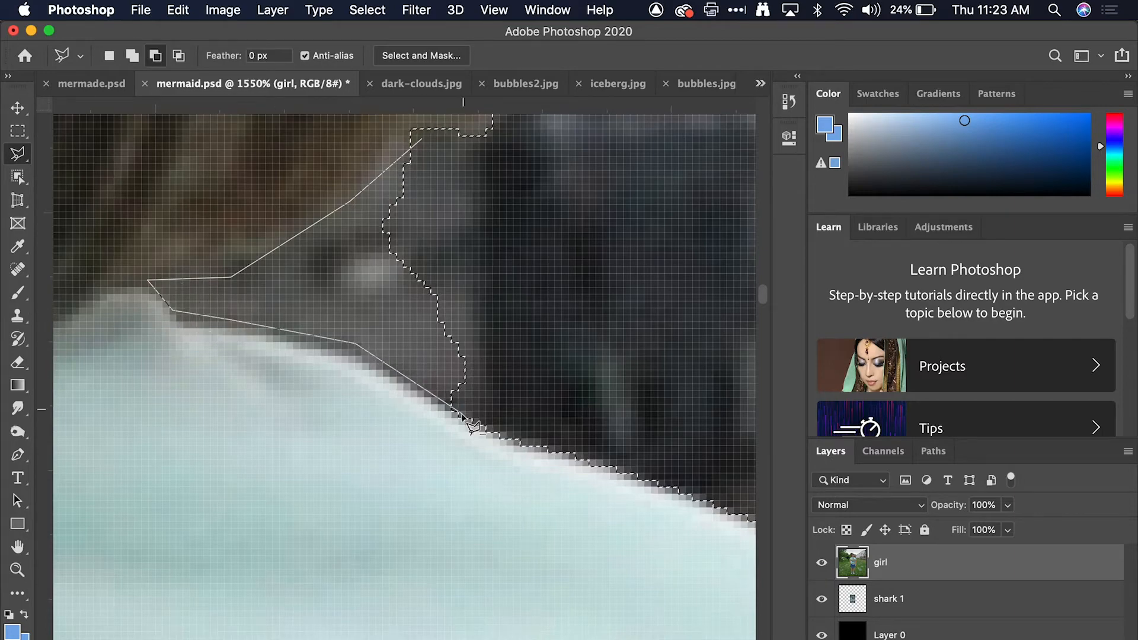
pyautogui.doubleClick(566, 280)
# Step: Subtract the grass gap between the denim skirt and the fist on the image's right from the selection with the Polygonal Lasso
pyautogui.scroll(-10, 566, 280)
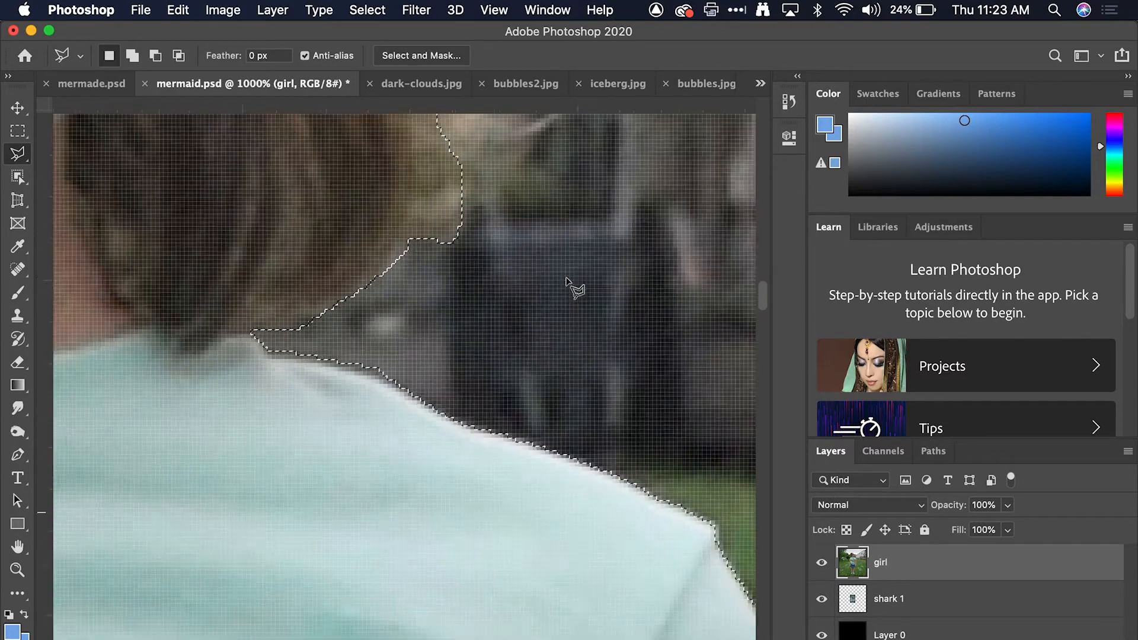
pyautogui.scroll(-15, 566, 280)
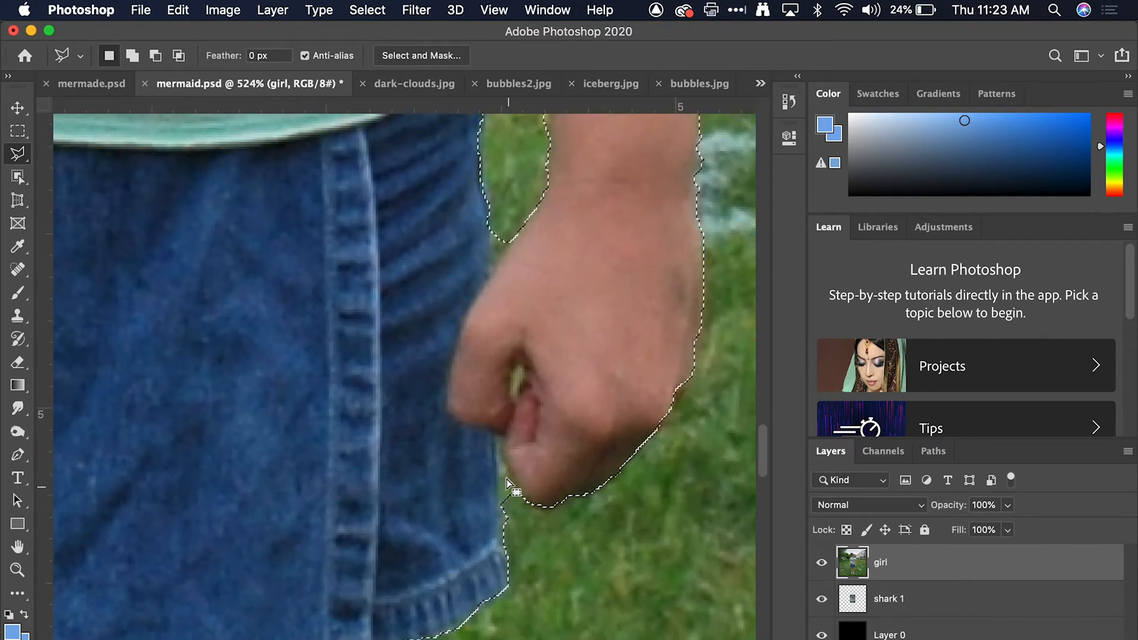
pyautogui.keyDown('alt'); pyautogui.click(525, 503); pyautogui.keyUp('alt')
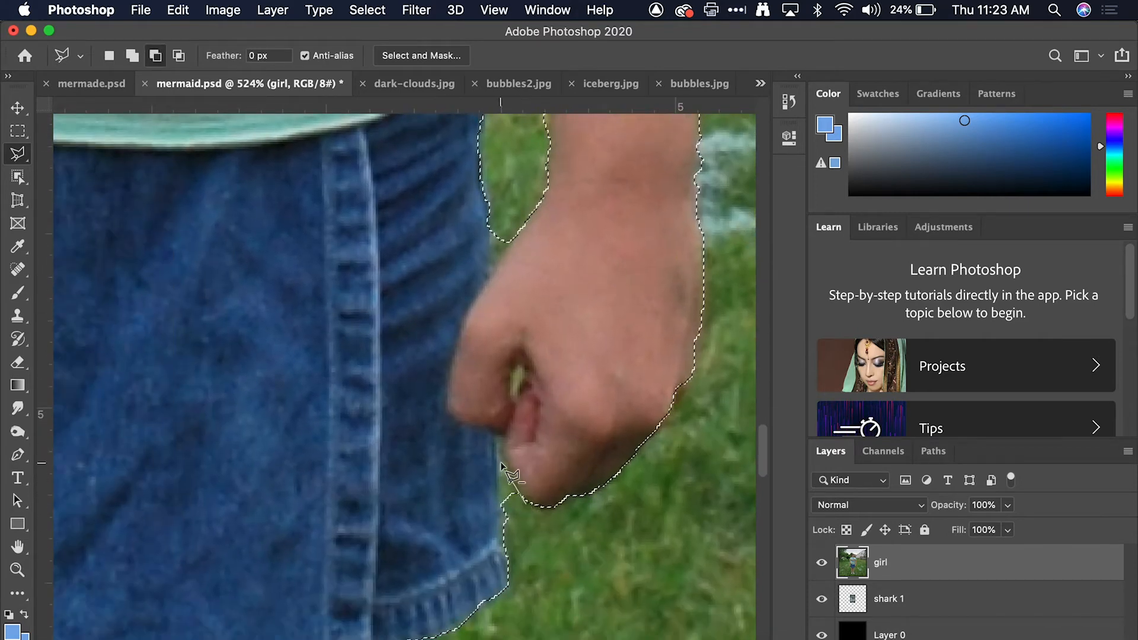
pyautogui.click(496, 436)
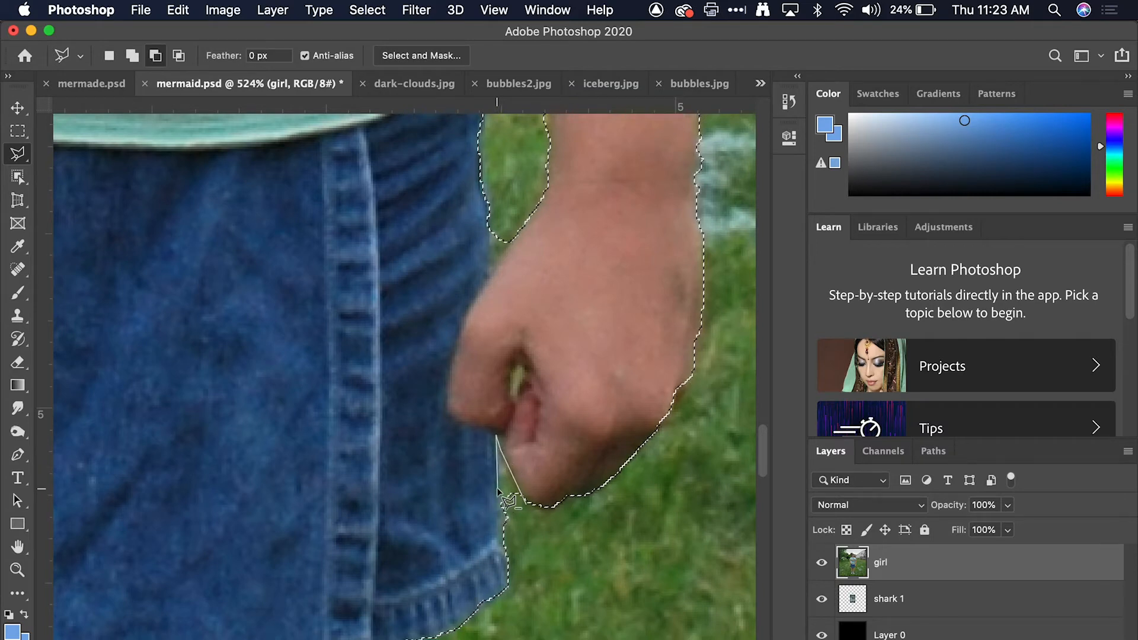
pyautogui.click(502, 532)
pyautogui.click(535, 592)
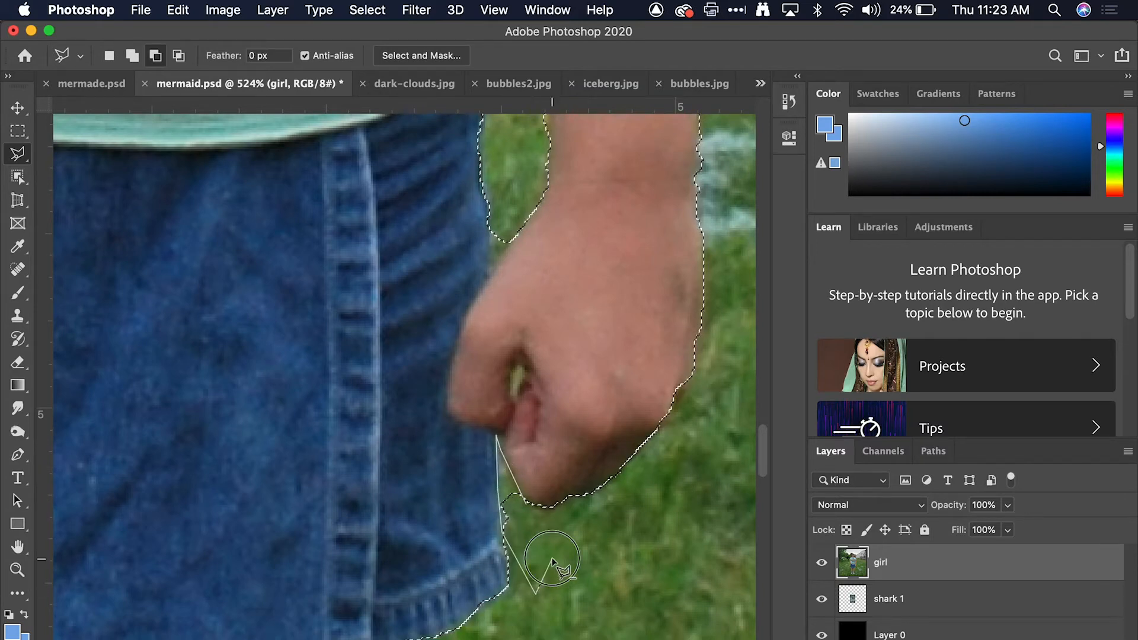
pyautogui.doubleClick(552, 558)
# Step: Check the selection outline around the skirt hem and the other arm, and add a layer mask to the girl layer from the selection
pyautogui.scroll(-10, 503, 439)
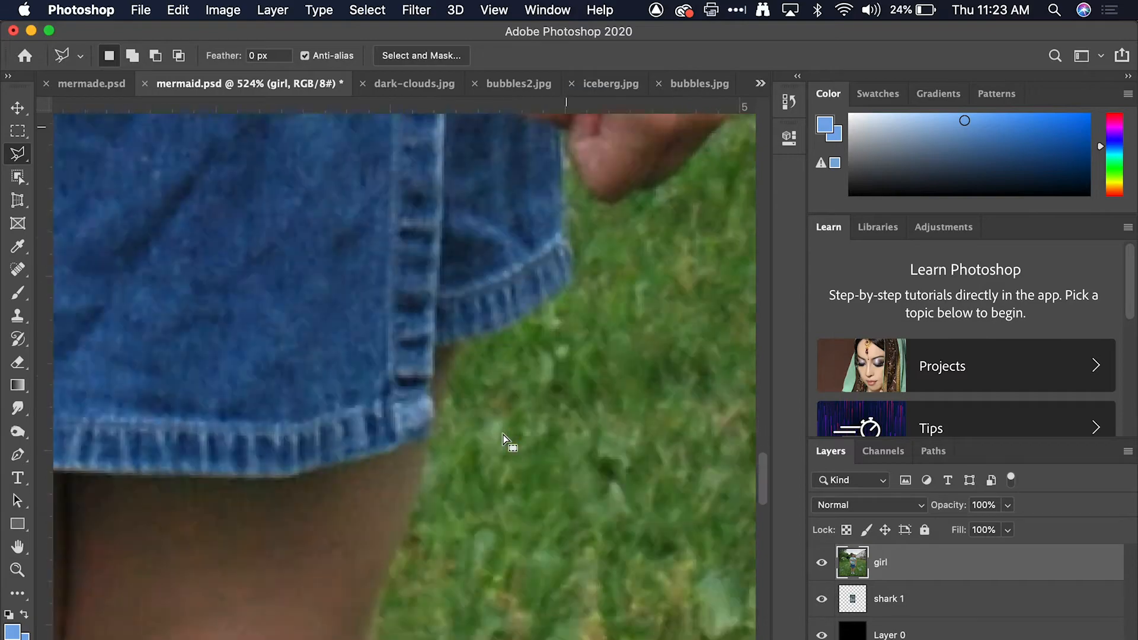
pyautogui.scroll(10, 503, 439)
pyautogui.hscroll(-2, 503, 439)
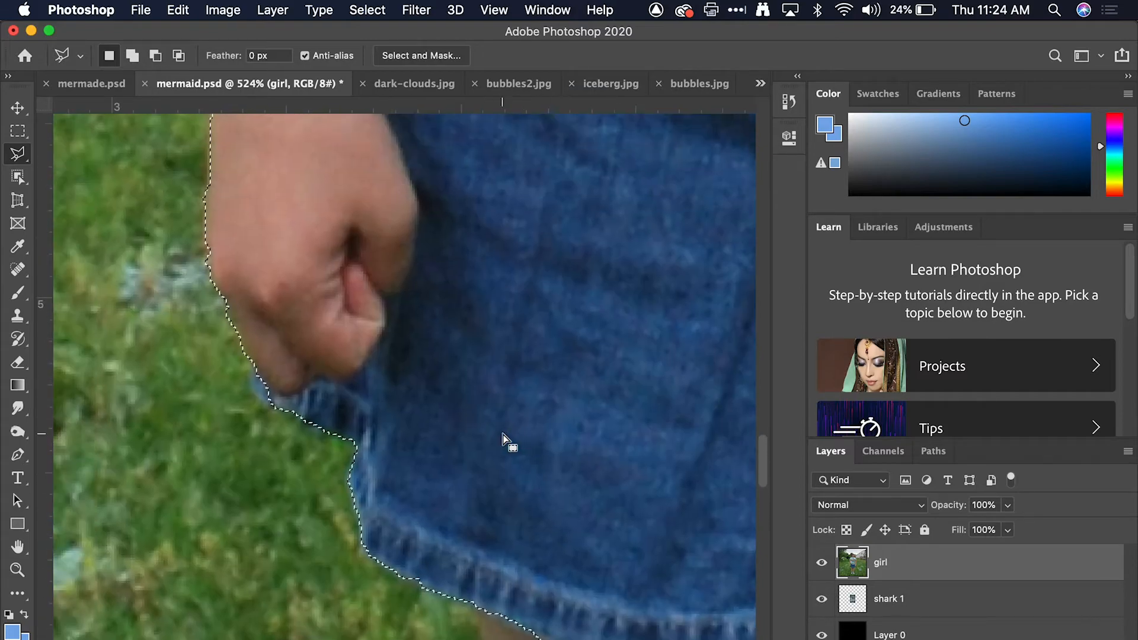
pyautogui.scroll(-3, 252, 382)
pyautogui.scroll(10, 254, 388)
pyautogui.scroll(-10, 255, 390)
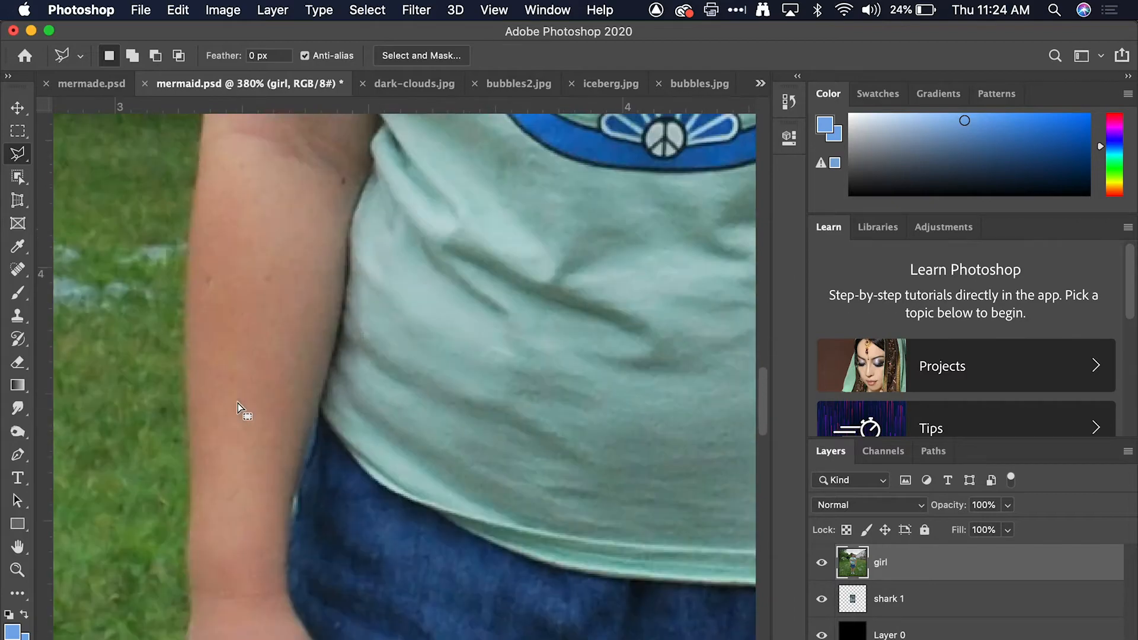
pyautogui.scroll(-5, 205, 422)
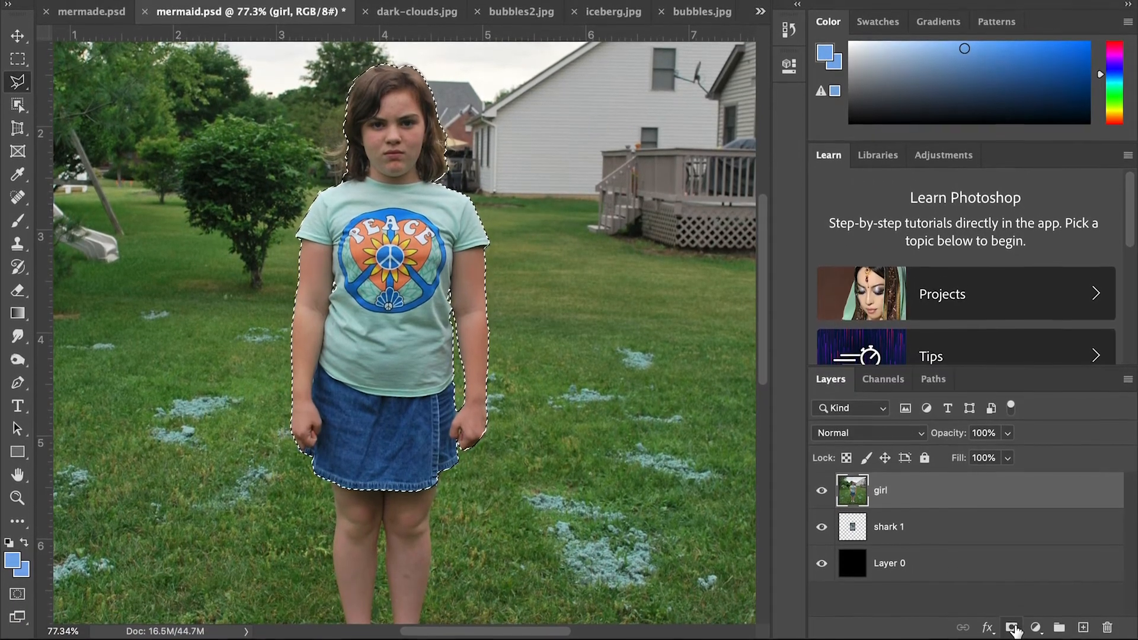
pyautogui.click(1012, 631)
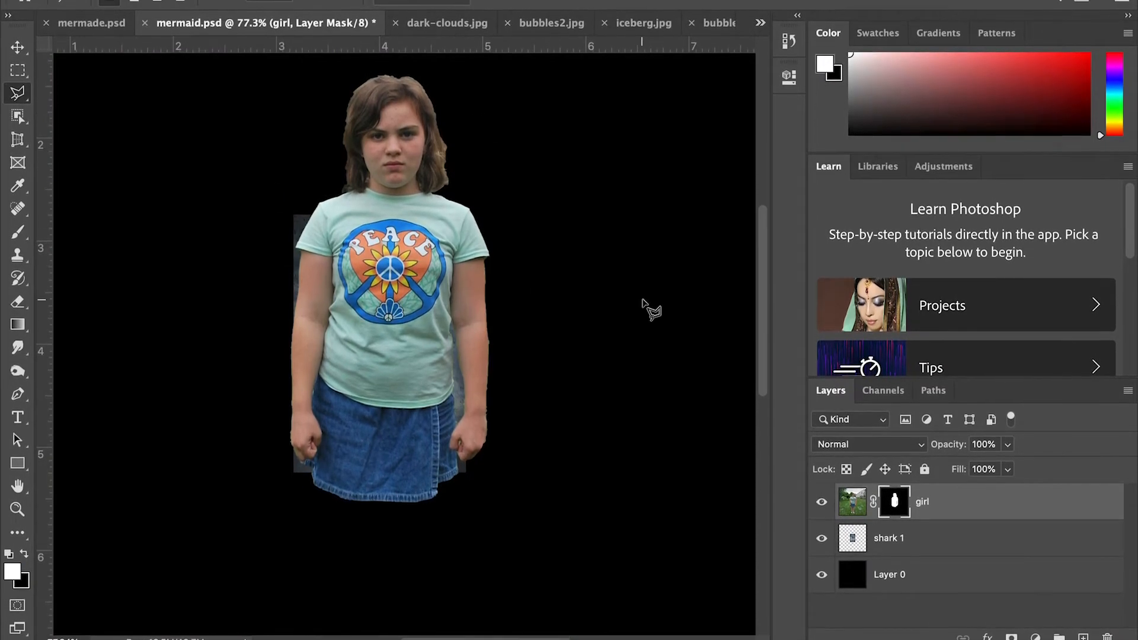
# Step: Examine the masked girl's cutout edges up close around the hair, shoulders and sleeve
pyautogui.click(481, 198)
pyautogui.moveTo(481, 204); pyautogui.dragTo(516, 226)
pyautogui.scroll(5, 521, 233)
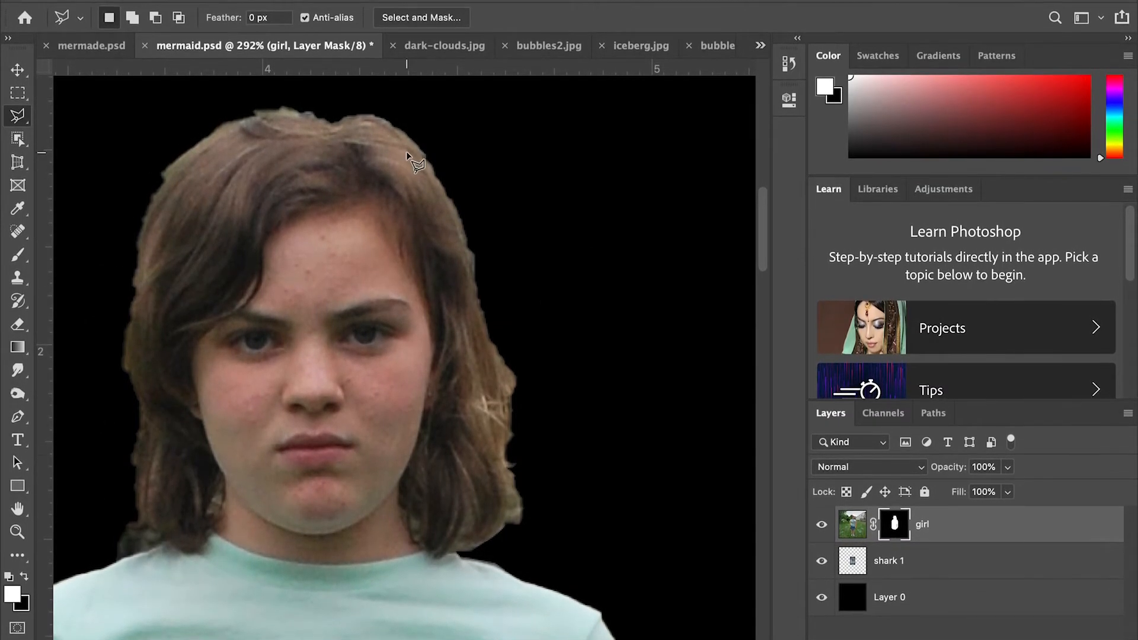
pyautogui.hscroll(-4, 489, 235)
pyautogui.scroll(-2, 489, 236)
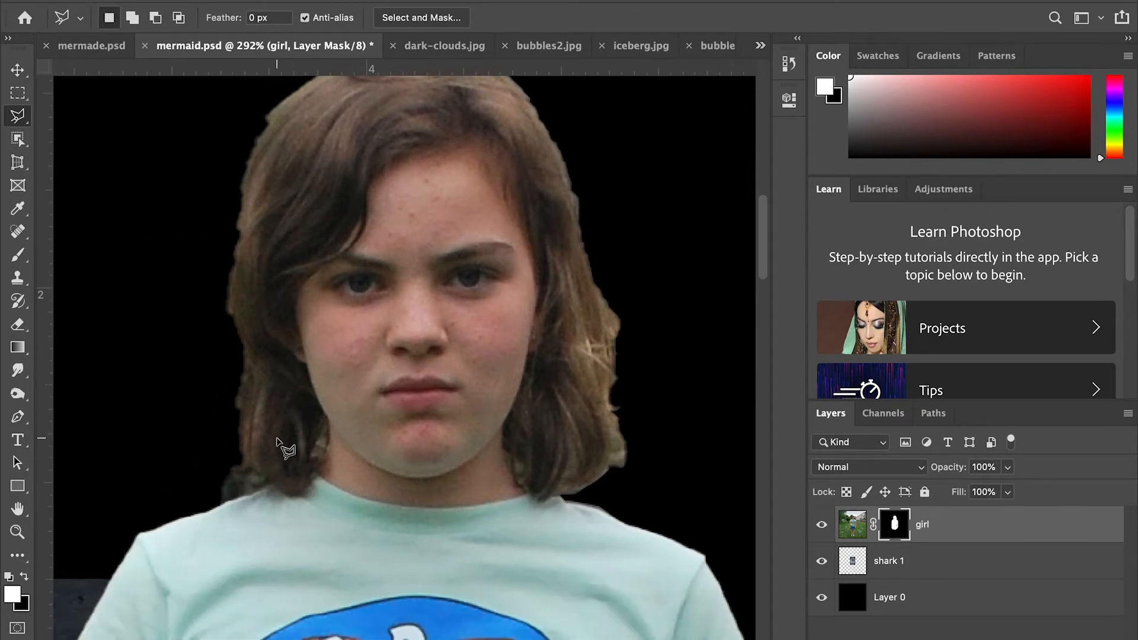
pyautogui.scroll(-7, 277, 441)
pyautogui.hscroll(-2, 277, 441)
# Step: Hide the shark 1 layer and make the girl layer's mask active for editing
pyautogui.click(822, 561)
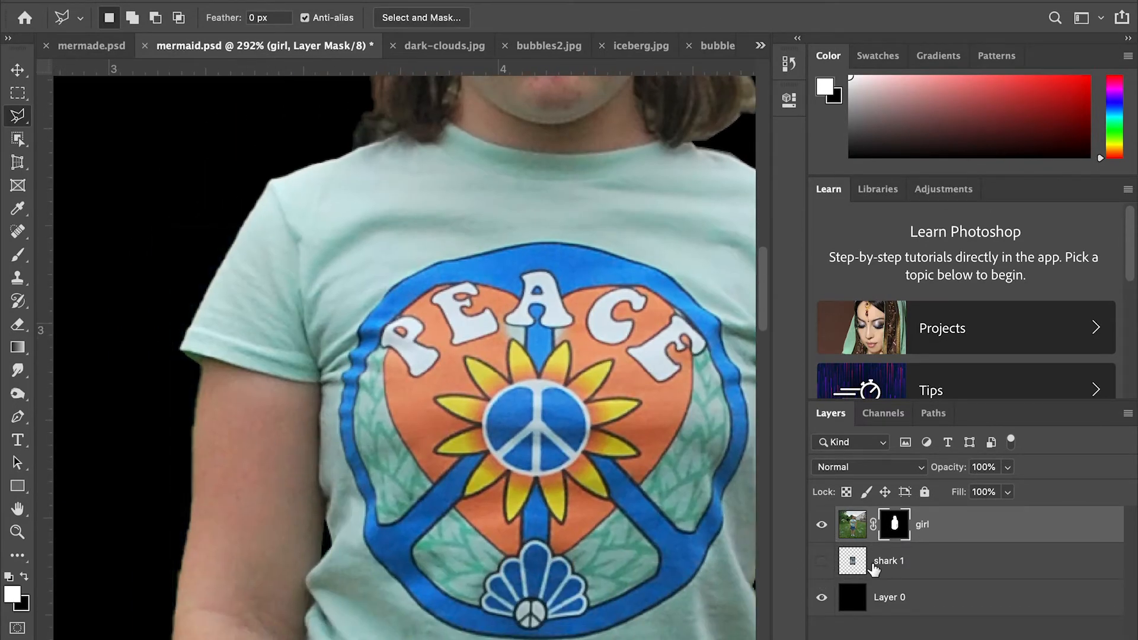
pyautogui.click(822, 561)
pyautogui.click(893, 565)
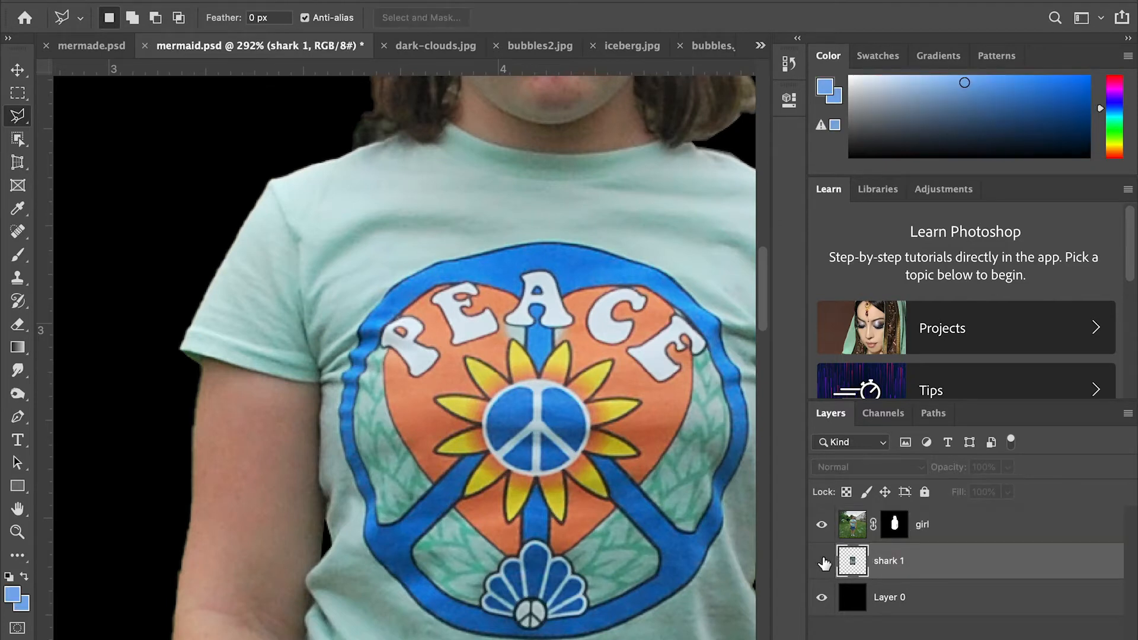
pyautogui.click(850, 533)
pyautogui.click(894, 524)
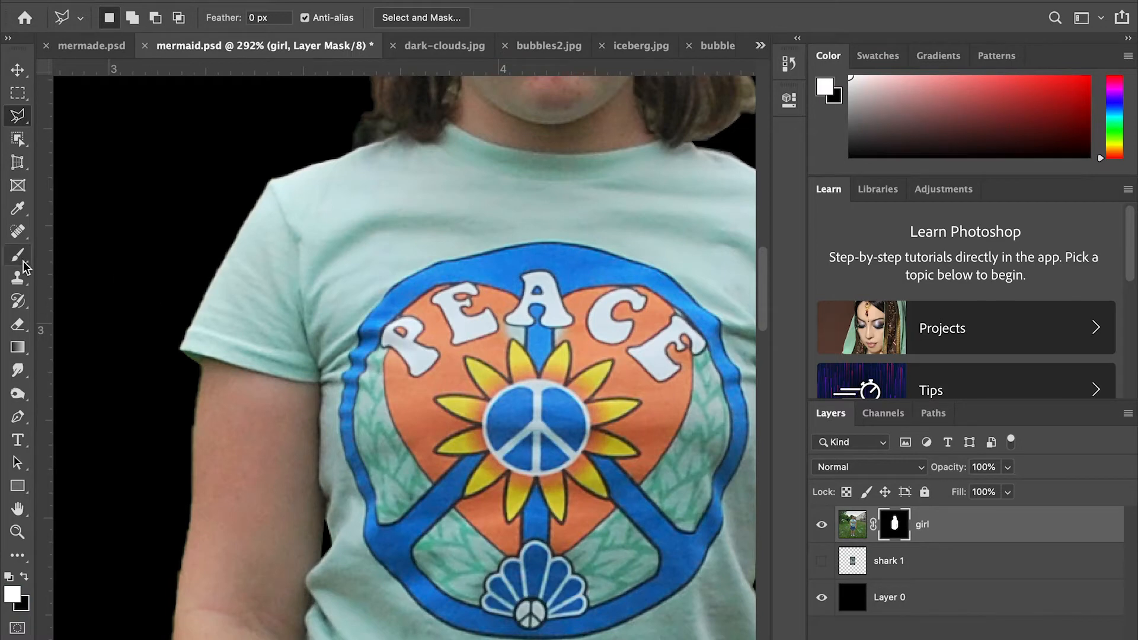
# Step: Set up the Brush tool with a soft round tip at 50 px and 0% hardness for painting on the mask
pyautogui.press('b')
pyautogui.moveTo(23, 261); pyautogui.dragTo(78, 254)
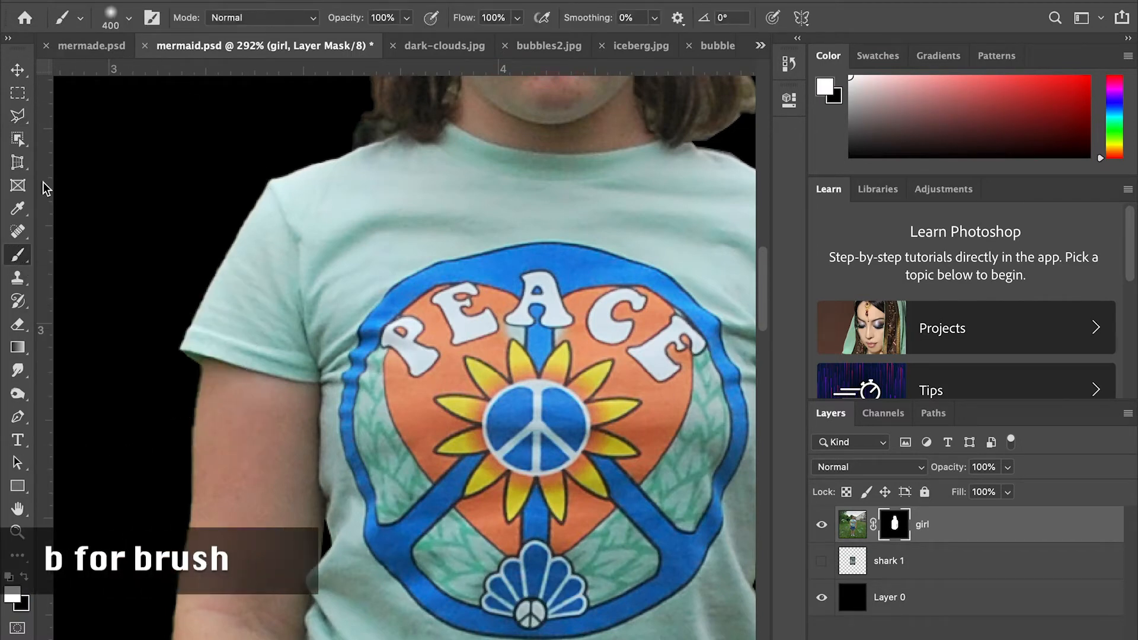
pyautogui.click(128, 21)
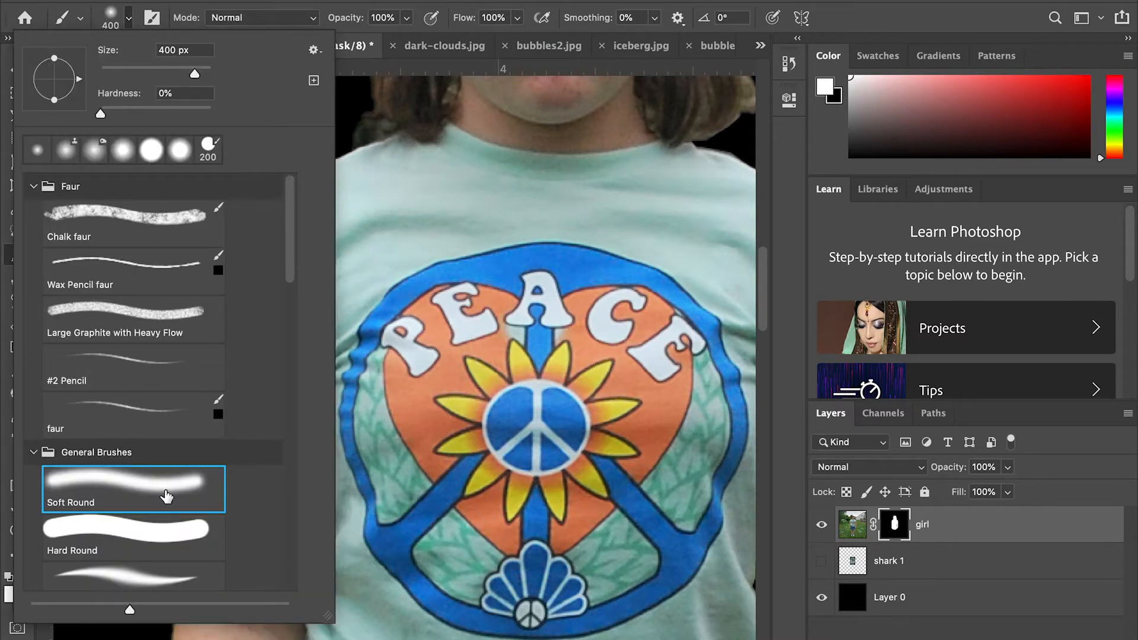
pyautogui.click(102, 112)
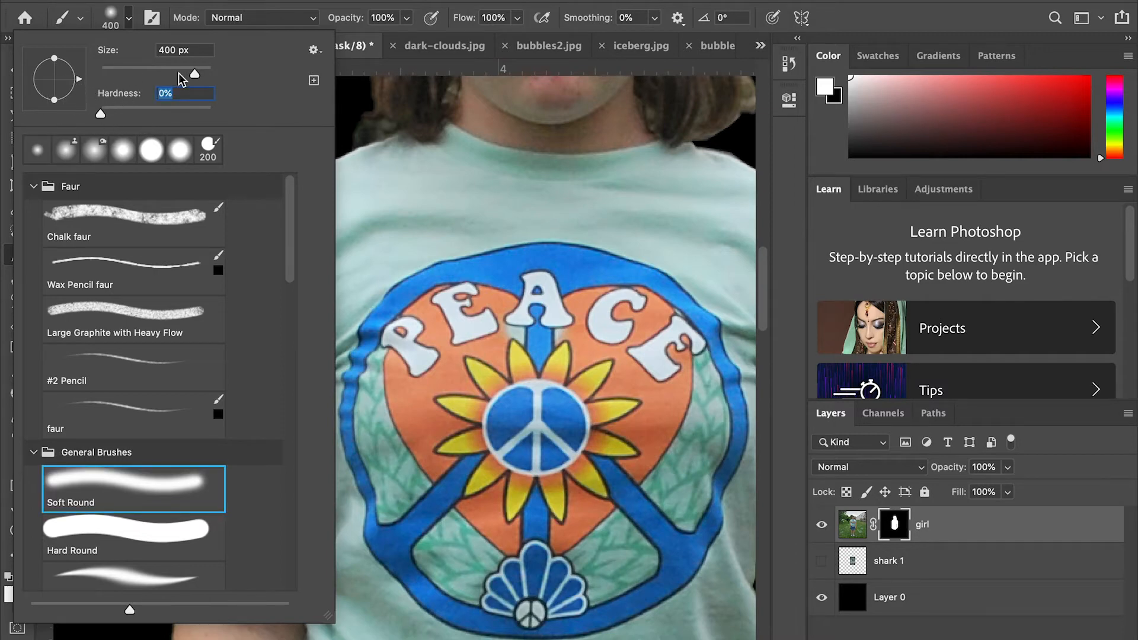
pyautogui.moveTo(194, 74); pyautogui.dragTo(142, 69)
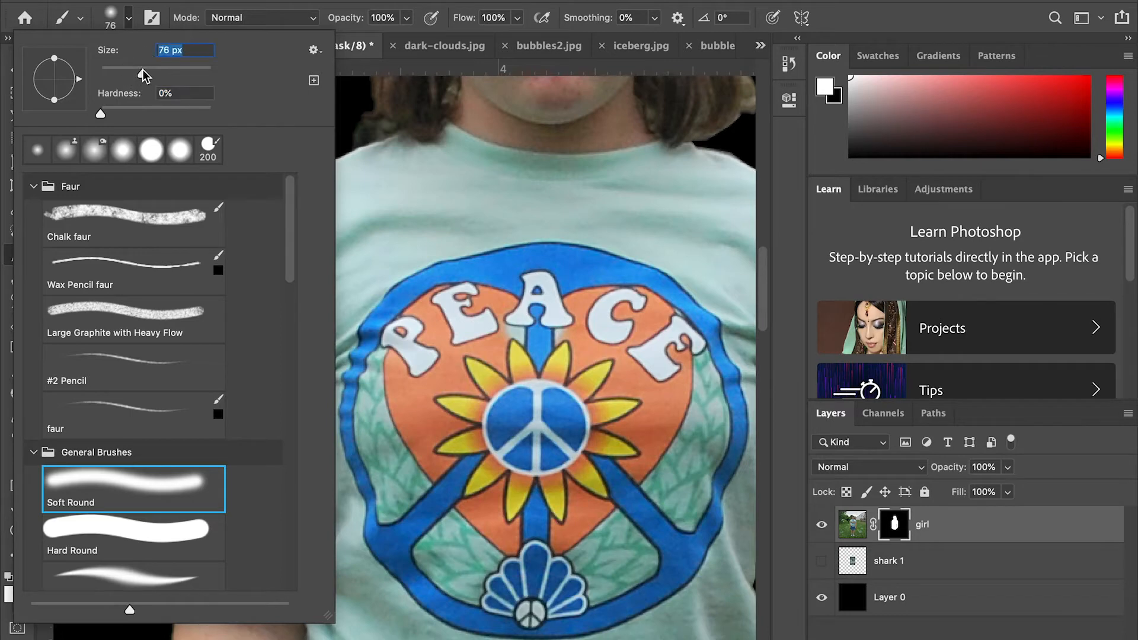
pyautogui.click(186, 48)
pyautogui.write('50')
pyautogui.press('Return')
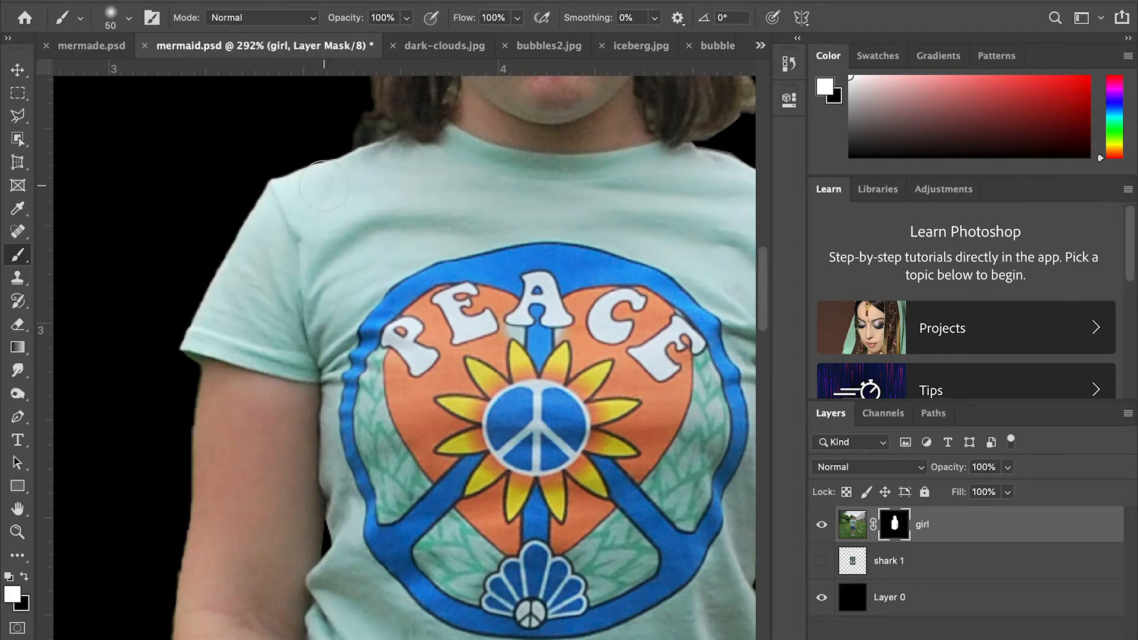
# Step: Try painting white on the mask beside the hair on the image's left, and undo the stroke
pyautogui.scroll(5, 349, 196)
pyautogui.hscroll(1, 336, 209)
pyautogui.moveTo(277, 268); pyautogui.dragTo(280, 225)
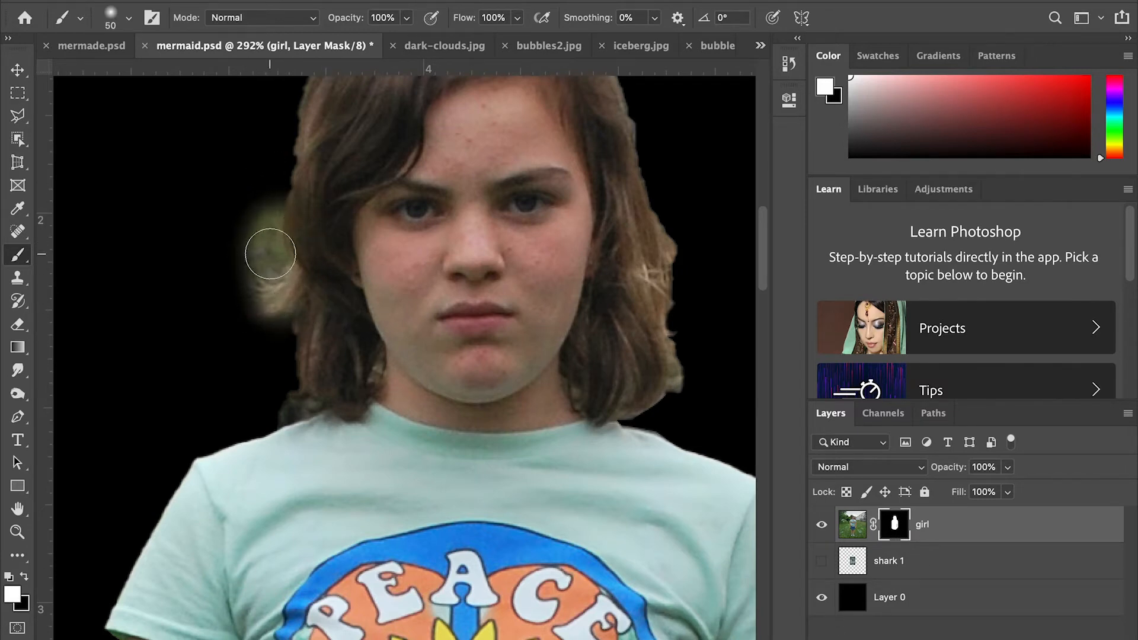
pyautogui.hotkey('ctrl', 'z')
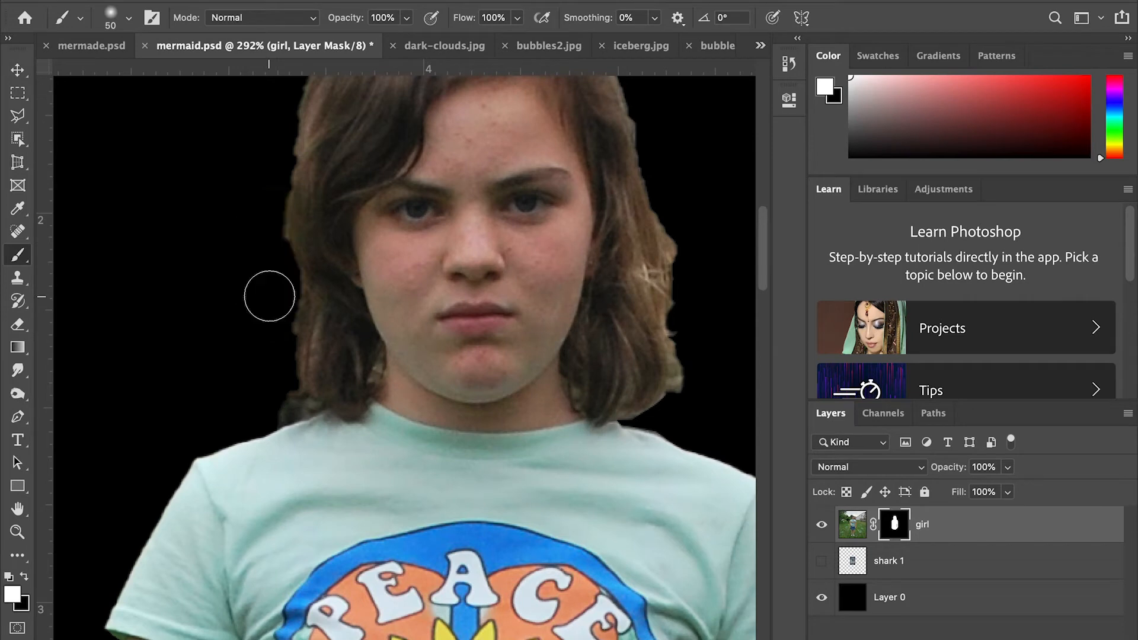
# Step: Switch the foreground colour to black and paint on the mask to soften the hair edge on the image's left
pyautogui.click(24, 576)
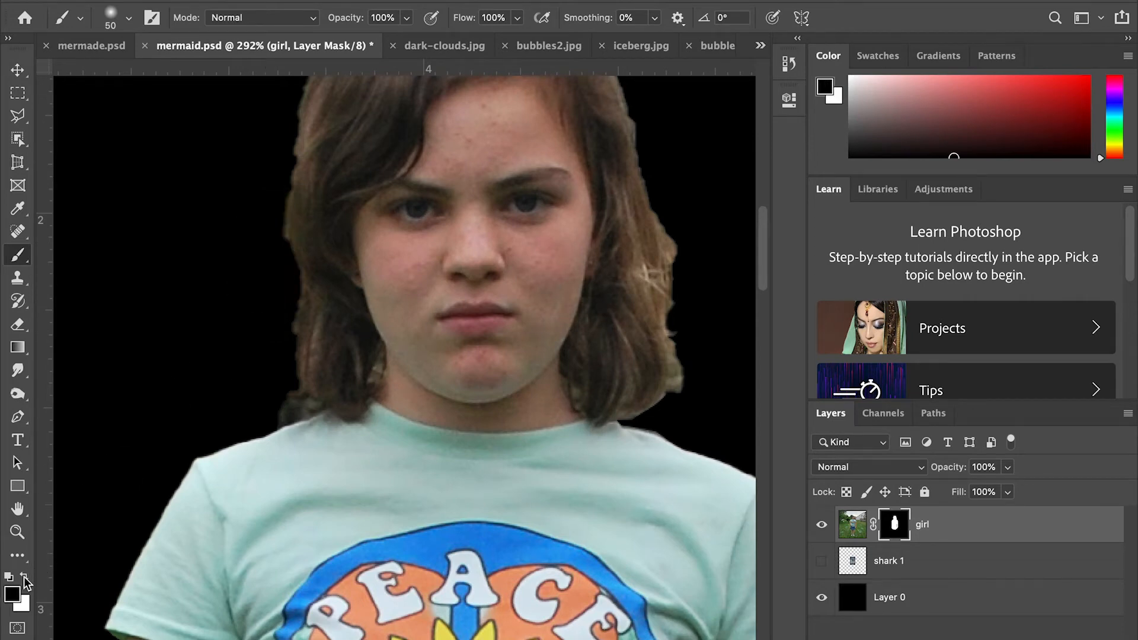
pyautogui.moveTo(268, 240)
pyautogui.mouseDown()
pyautogui.moveTo(268, 267)
pyautogui.moveTo(271, 192)
pyautogui.moveTo(270, 329)
pyautogui.mouseUp()
pyautogui.click(284, 371)
pyautogui.moveTo(377, 524)
pyautogui.mouseDown()
pyautogui.moveTo(396, 506)
pyautogui.moveTo(395, 520)
pyautogui.moveTo(348, 496)
pyautogui.mouseUp()
pyautogui.press('super+z')
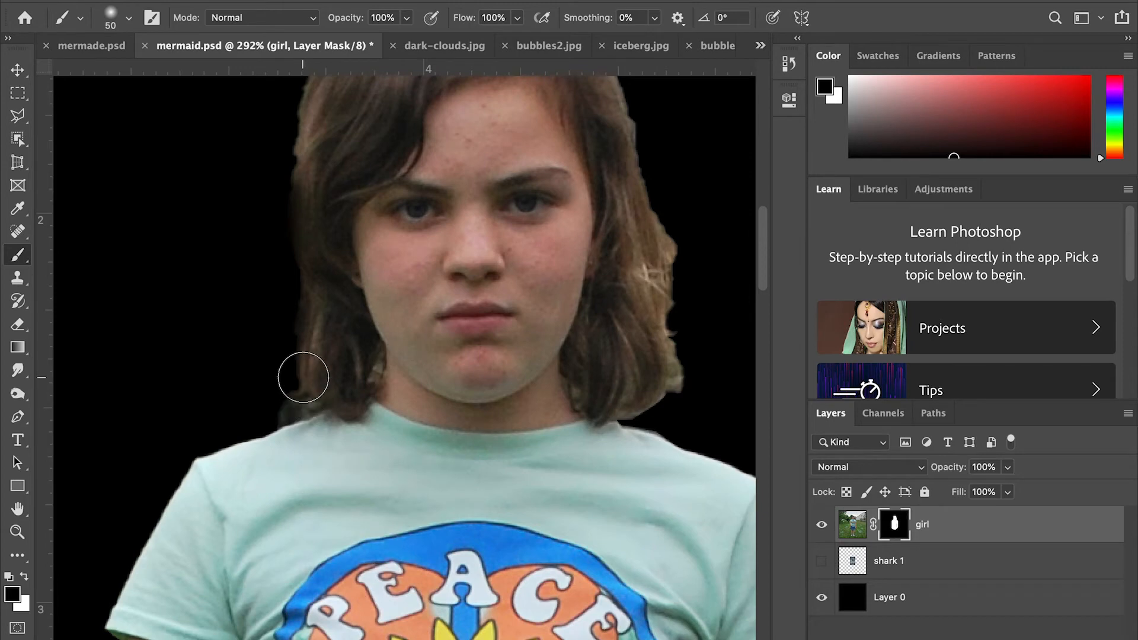
pyautogui.scroll(5, 269, 212)
pyautogui.moveTo(258, 282); pyautogui.dragTo(253, 265)
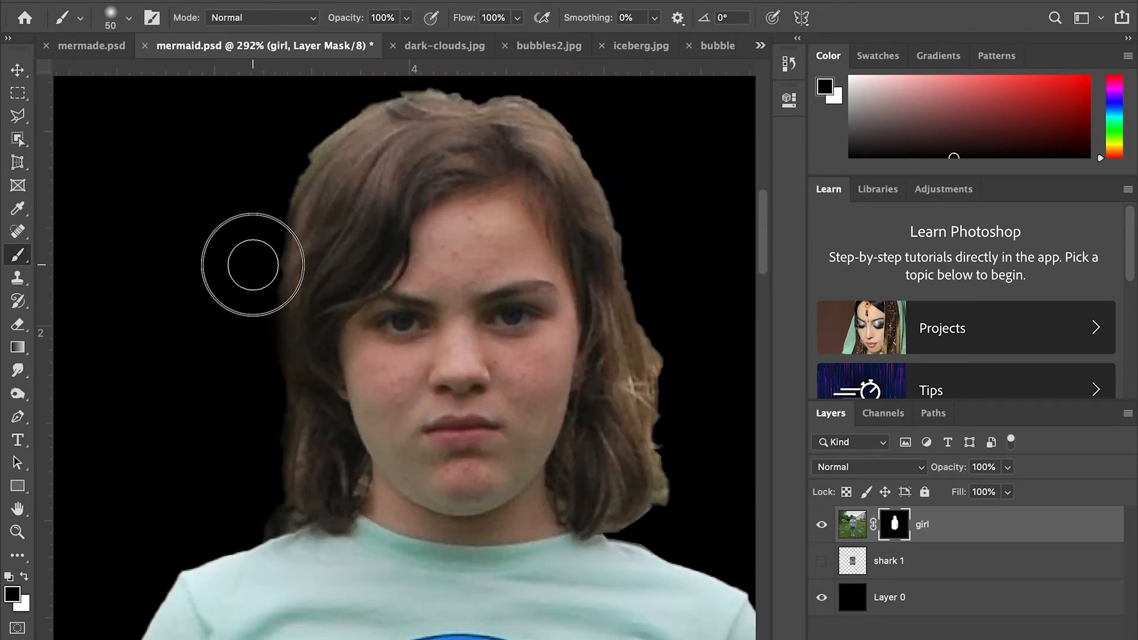
# Step: Paint black on the mask around the upper hair on the image's left and over the crown
pyautogui.click(129, 18)
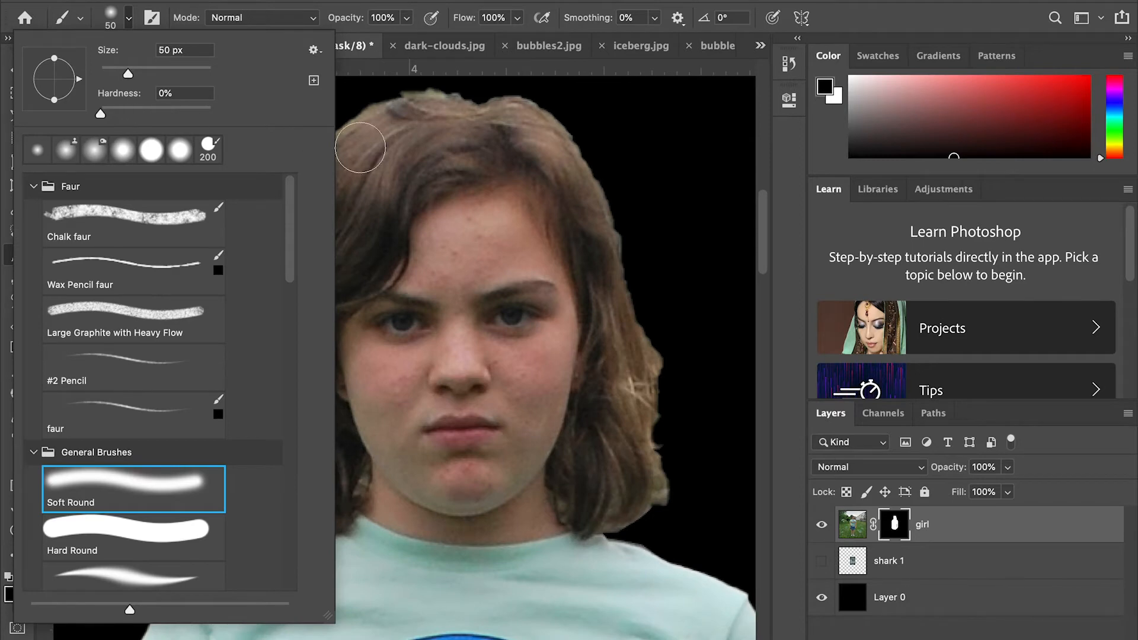
pyautogui.click(377, 106)
pyautogui.press('super+z')
pyautogui.scroll(3, 297, 187)
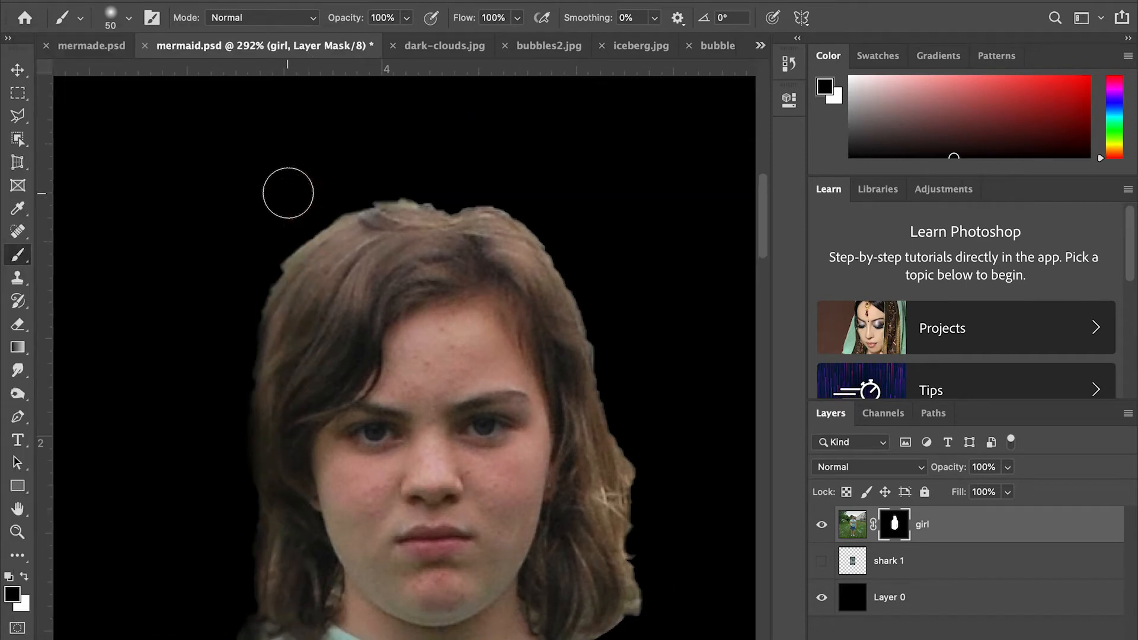
pyautogui.moveTo(355, 183)
pyautogui.mouseDown()
pyautogui.moveTo(292, 233)
pyautogui.moveTo(235, 304)
pyautogui.moveTo(277, 241)
pyautogui.moveTo(229, 323)
pyautogui.mouseUp()
pyautogui.moveTo(387, 184); pyautogui.dragTo(553, 208)
# Step: Paint black on the mask down the hair edge on the image's right, from the crown to the hair ends
pyautogui.hscroll(2, 556, 212)
pyautogui.hscroll(2, 556, 213)
pyautogui.scroll(-1, 556, 212)
pyautogui.moveTo(457, 165)
pyautogui.mouseDown()
pyautogui.moveTo(485, 262)
pyautogui.moveTo(447, 173)
pyautogui.moveTo(509, 252)
pyautogui.moveTo(482, 223)
pyautogui.moveTo(483, 257)
pyautogui.moveTo(527, 351)
pyautogui.moveTo(480, 234)
pyautogui.mouseUp()
pyautogui.scroll(-2, 539, 358)
pyautogui.scroll(-1, 533, 345)
pyautogui.moveTo(498, 190)
pyautogui.mouseDown()
pyautogui.moveTo(493, 221)
pyautogui.moveTo(523, 257)
pyautogui.moveTo(528, 358)
pyautogui.moveTo(510, 348)
pyautogui.moveTo(529, 437)
pyautogui.moveTo(539, 424)
pyautogui.mouseUp()
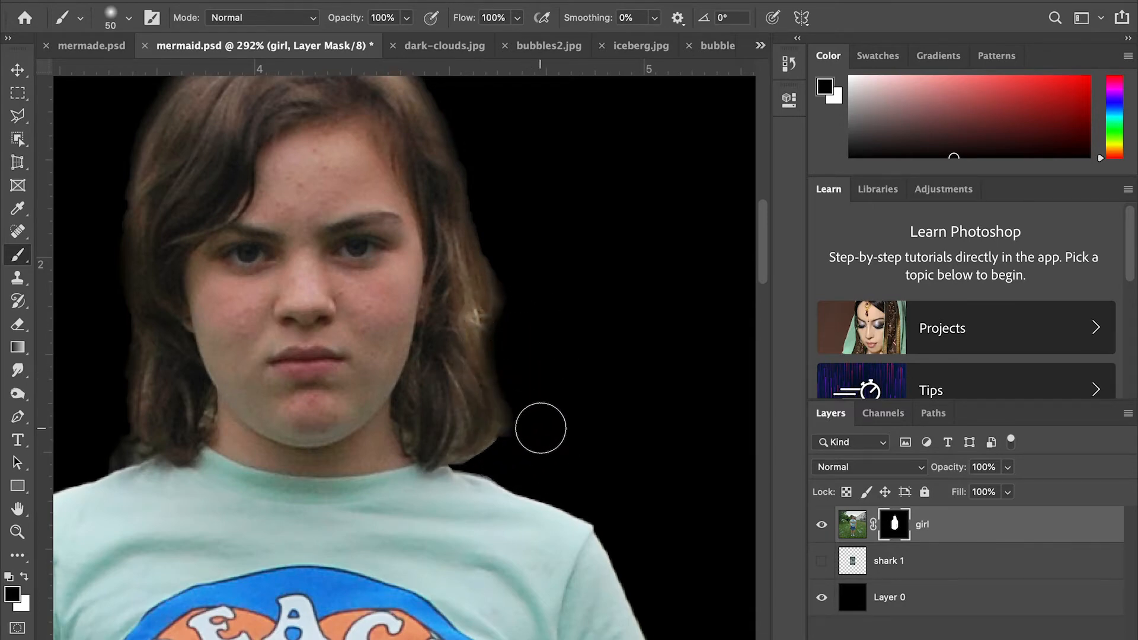
# Step: Reduce the brush to 9 px and mask away the leftover fringe around the hair ends above the shoulder on the image's right
pyautogui.scroll(4, 541, 414)
pyautogui.scroll(-5, 537, 392)
pyautogui.hscroll(2, 536, 392)
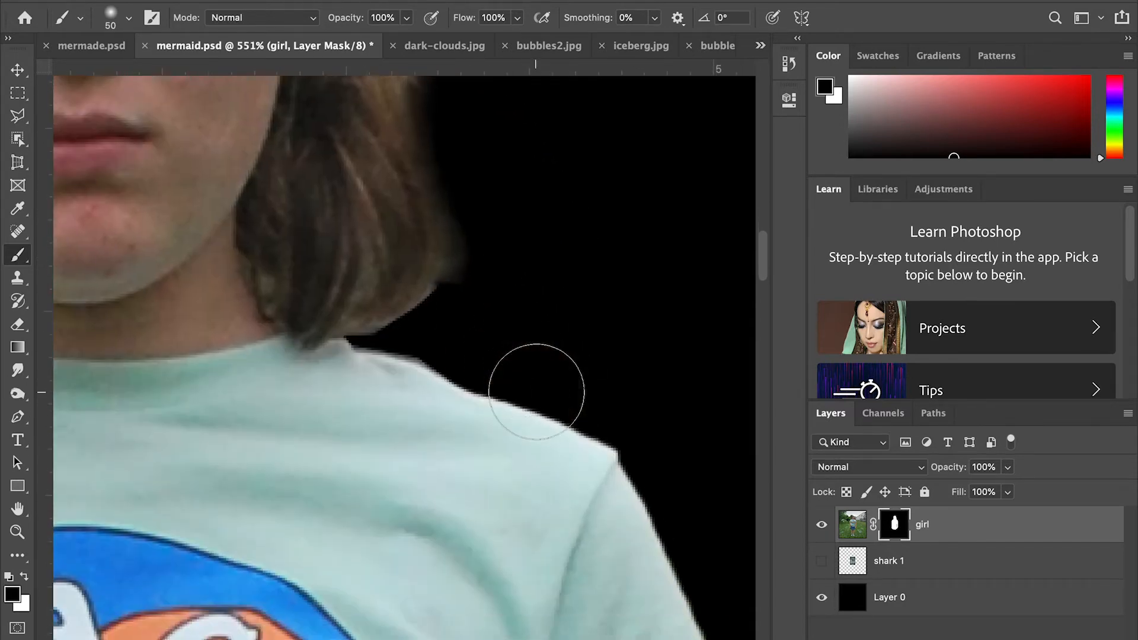
pyautogui.scroll(1, 533, 393)
pyautogui.press('[')
pyautogui.press('[')
pyautogui.press('[')
pyautogui.press('[')
pyautogui.press('[')
pyautogui.moveTo(461, 364)
pyautogui.mouseDown()
pyautogui.moveTo(451, 363)
pyautogui.moveTo(461, 352)
pyautogui.moveTo(390, 406)
pyautogui.moveTo(353, 406)
pyautogui.moveTo(468, 332)
pyautogui.moveTo(457, 305)
pyautogui.moveTo(454, 339)
pyautogui.mouseUp()
pyautogui.moveTo(459, 247)
pyautogui.mouseDown()
pyautogui.moveTo(462, 304)
pyautogui.moveTo(454, 349)
pyautogui.moveTo(468, 269)
pyautogui.moveTo(452, 266)
pyautogui.moveTo(436, 363)
pyautogui.moveTo(448, 289)
pyautogui.moveTo(440, 246)
pyautogui.moveTo(443, 324)
pyautogui.moveTo(442, 358)
pyautogui.mouseUp()
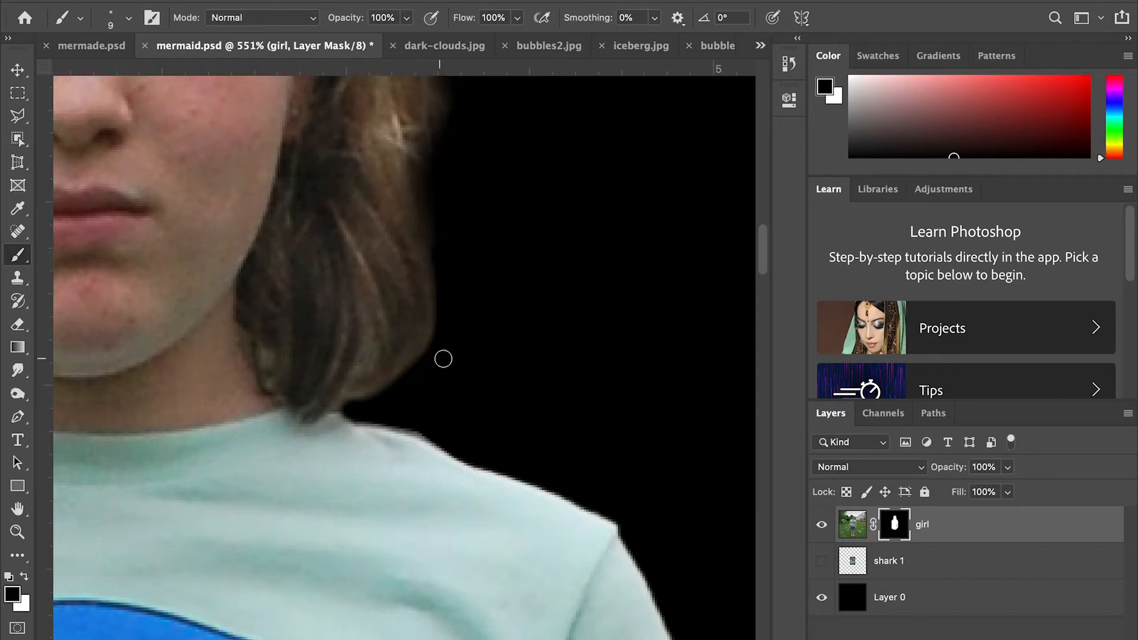
# Step: Hide the girl layer, show and select the shark 1 layer, and compare the shark photo's scale with the girl
pyautogui.scroll(-8, 464, 346)
pyautogui.hscroll(-2, 465, 345)
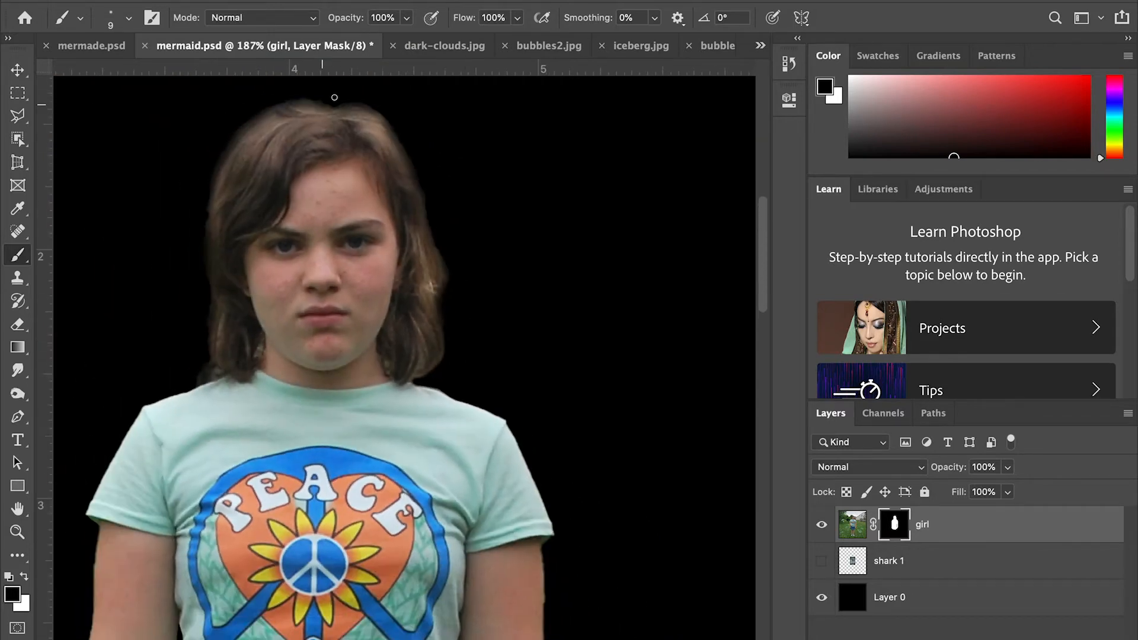
pyautogui.scroll(3, 282, 210)
pyautogui.hscroll(-2, 283, 210)
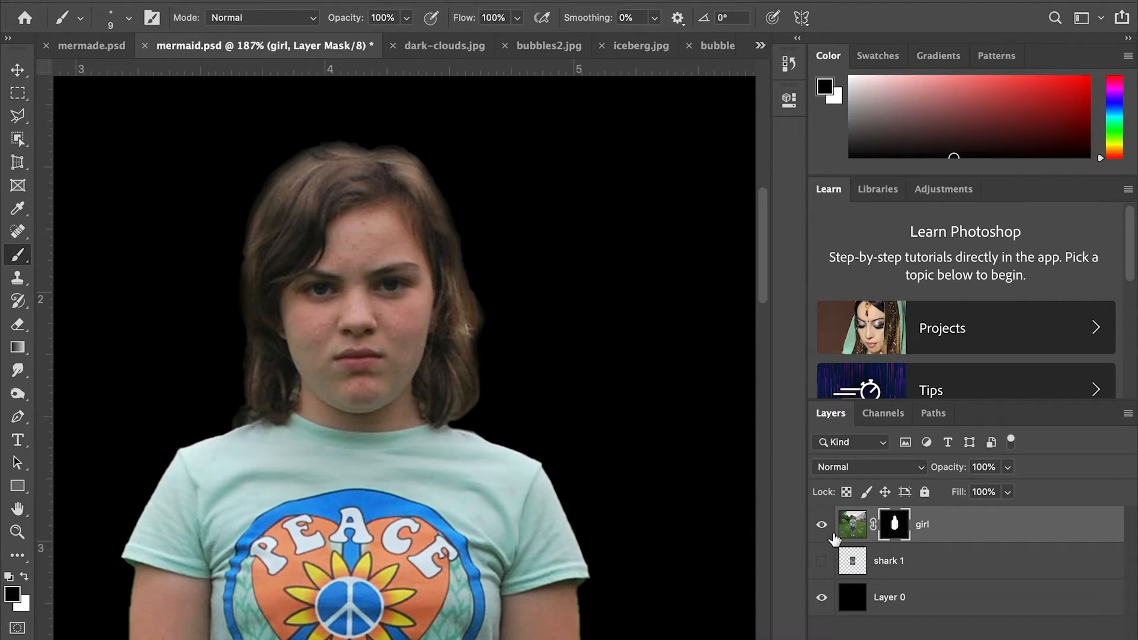
pyautogui.click(822, 525)
pyautogui.click(822, 560)
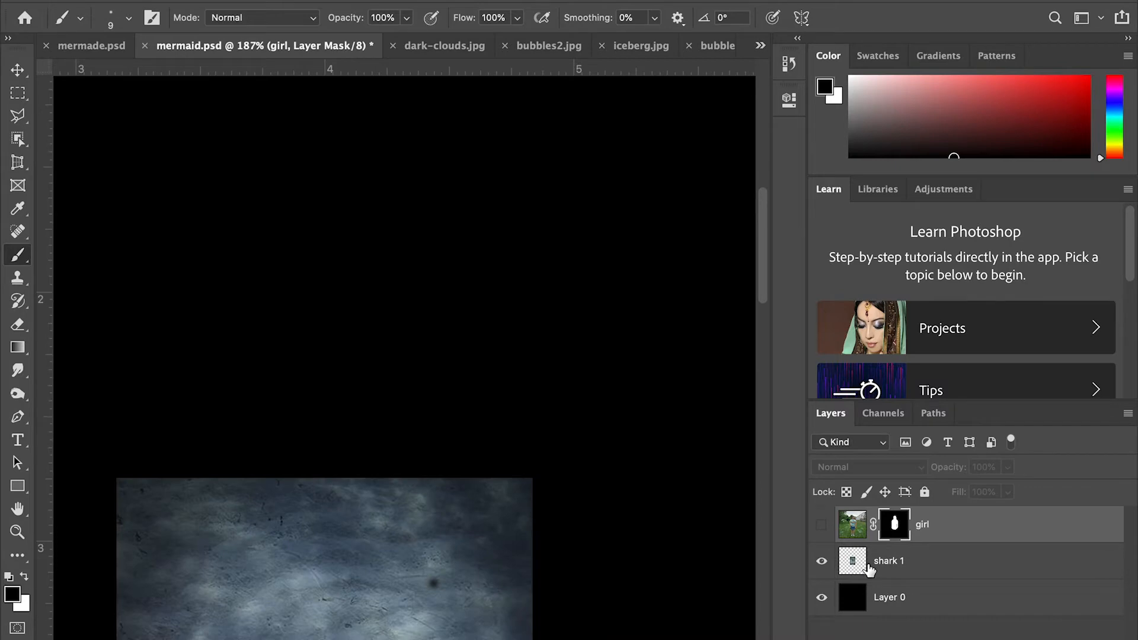
pyautogui.click(913, 565)
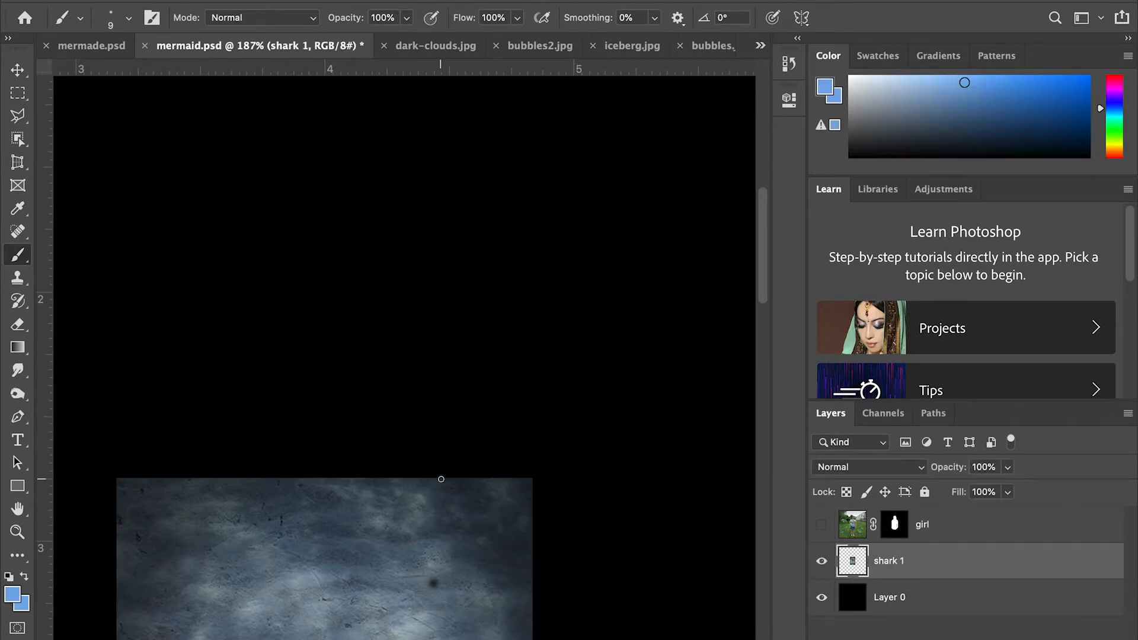
pyautogui.scroll(-6, 441, 479)
pyautogui.scroll(-2, 438, 479)
pyautogui.scroll(-3, 437, 478)
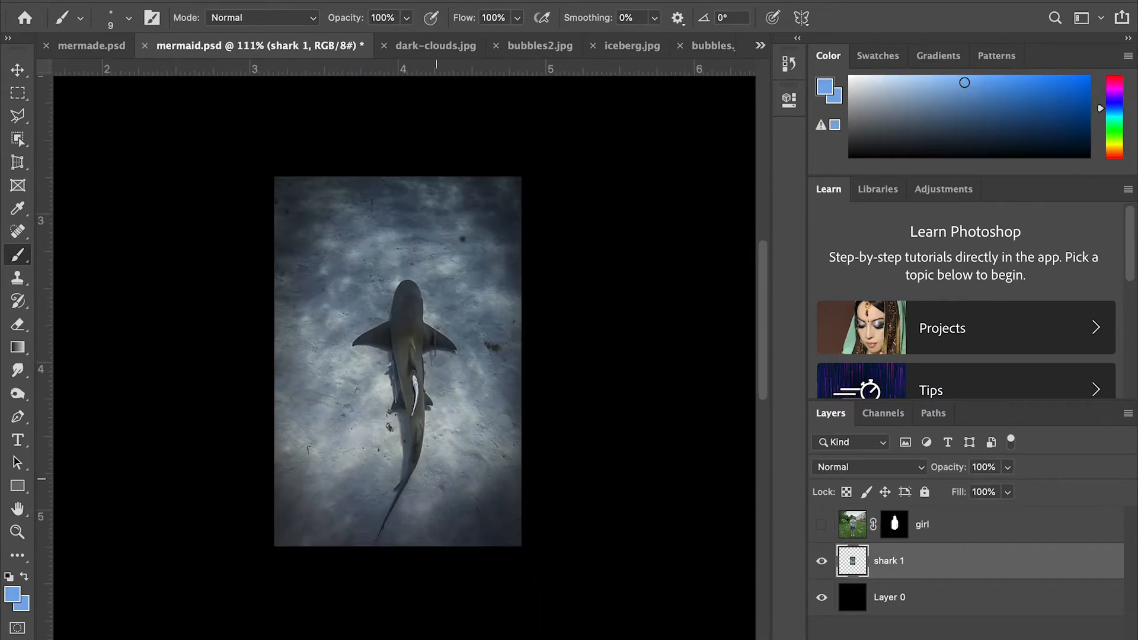
pyautogui.scroll(-3, 437, 477)
pyautogui.click(823, 524)
pyautogui.click(823, 524)
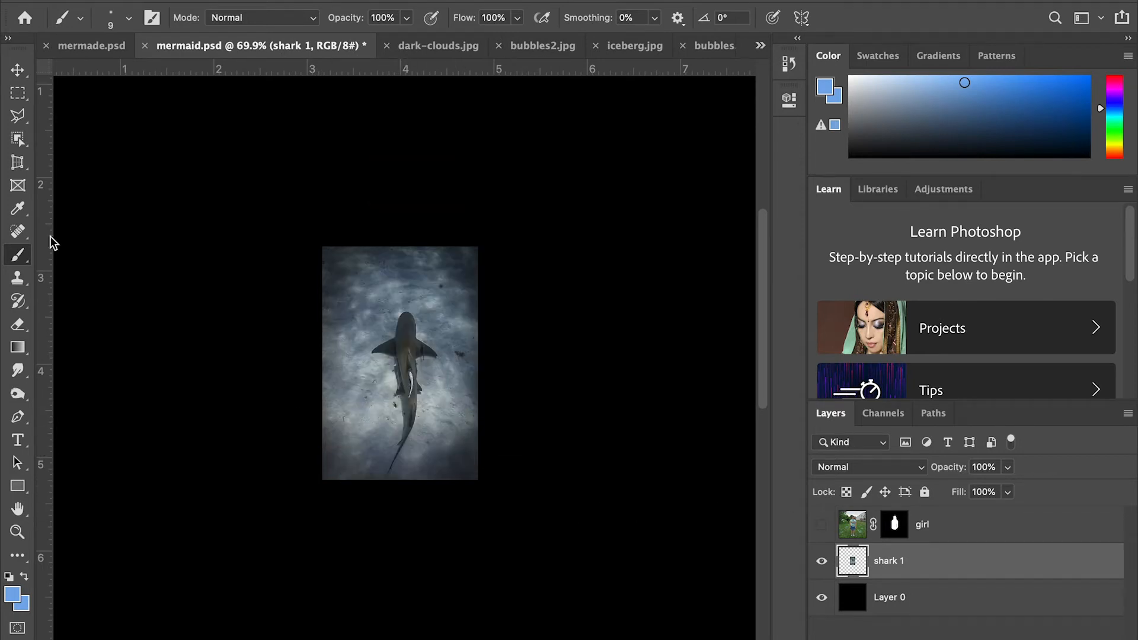
# Step: Start a Free Transform on the shark 1 layer and scale it proportionally to 177.97%
pyautogui.click(173, 0)
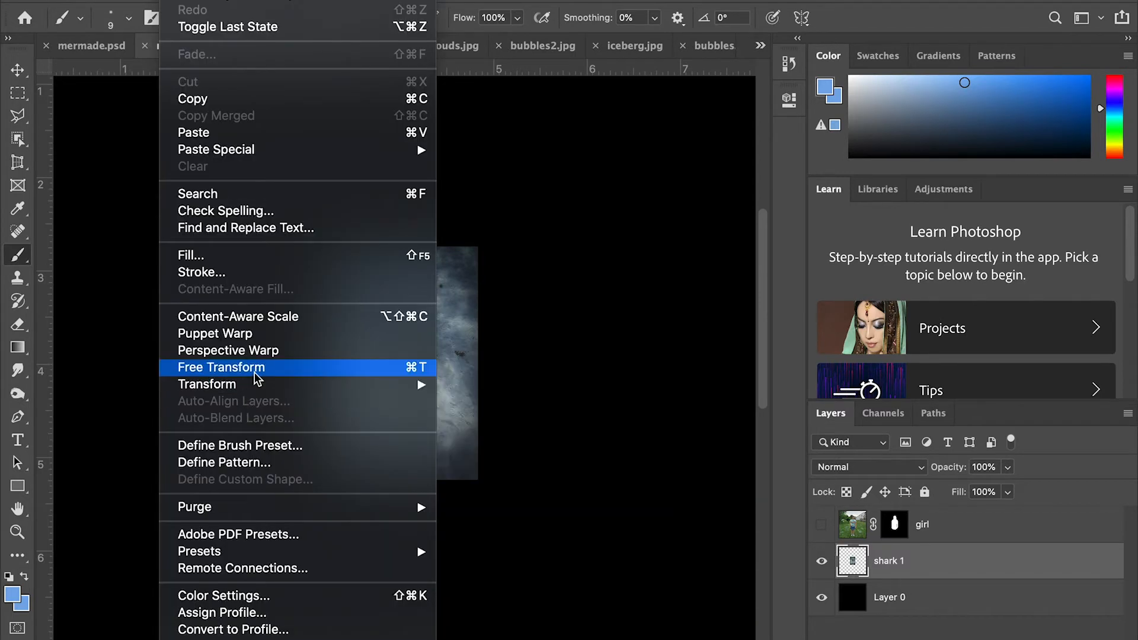
pyautogui.click(425, 369)
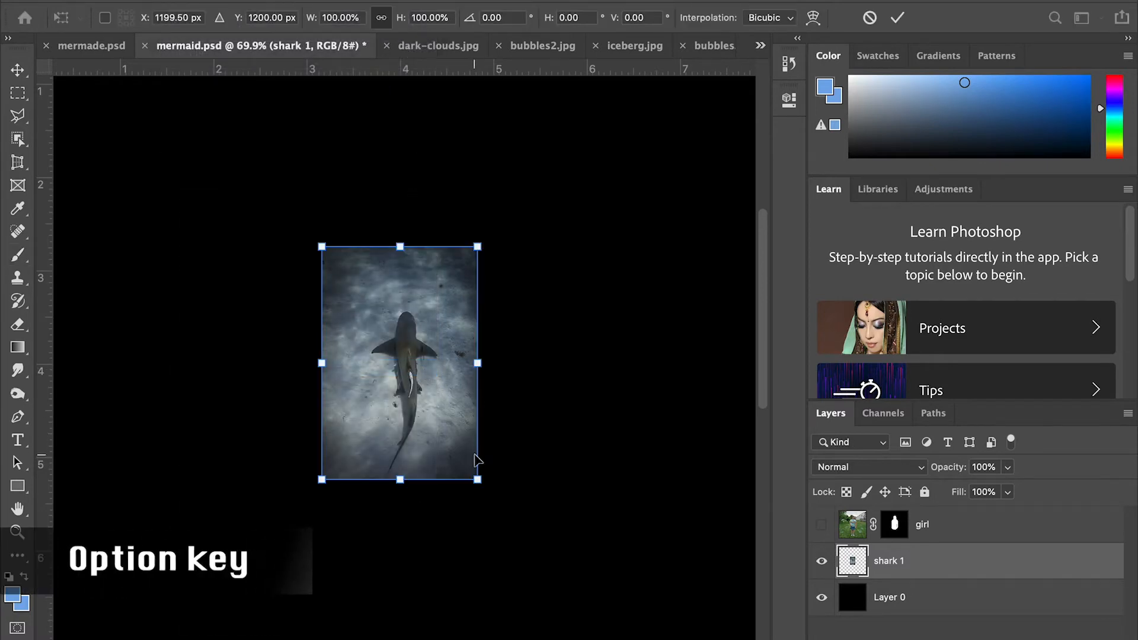
pyautogui.moveTo(477, 481); pyautogui.dragTo(648, 608)
pyautogui.press('super+z')
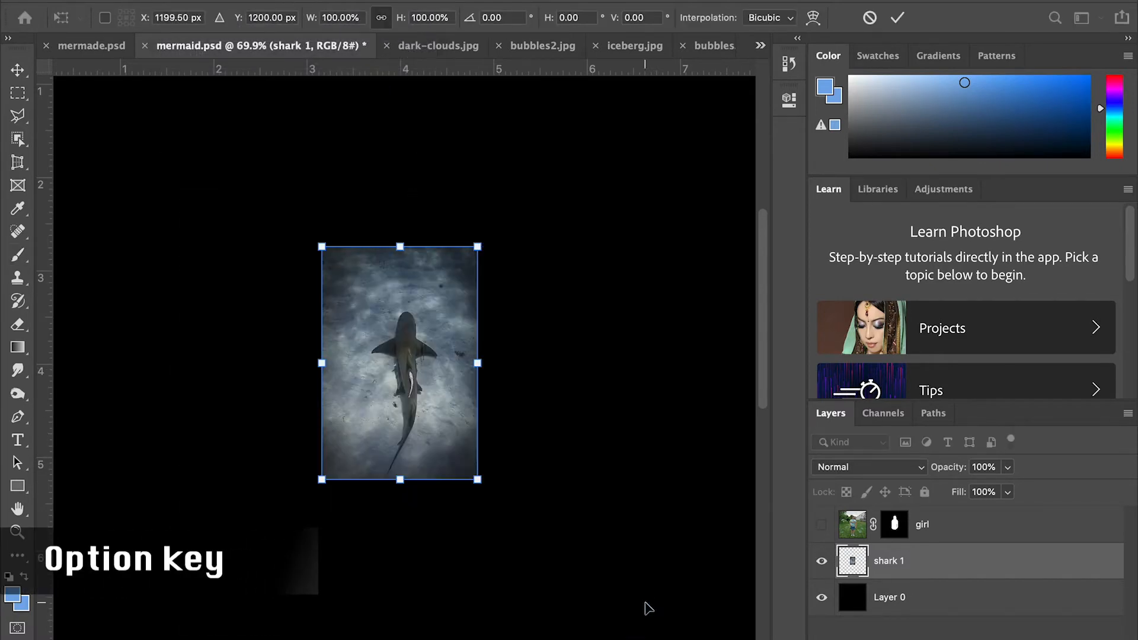
pyautogui.moveTo(478, 480); pyautogui.dragTo(643, 631)
pyautogui.scroll(-6, 411, 414)
pyautogui.hscroll(3, 411, 413)
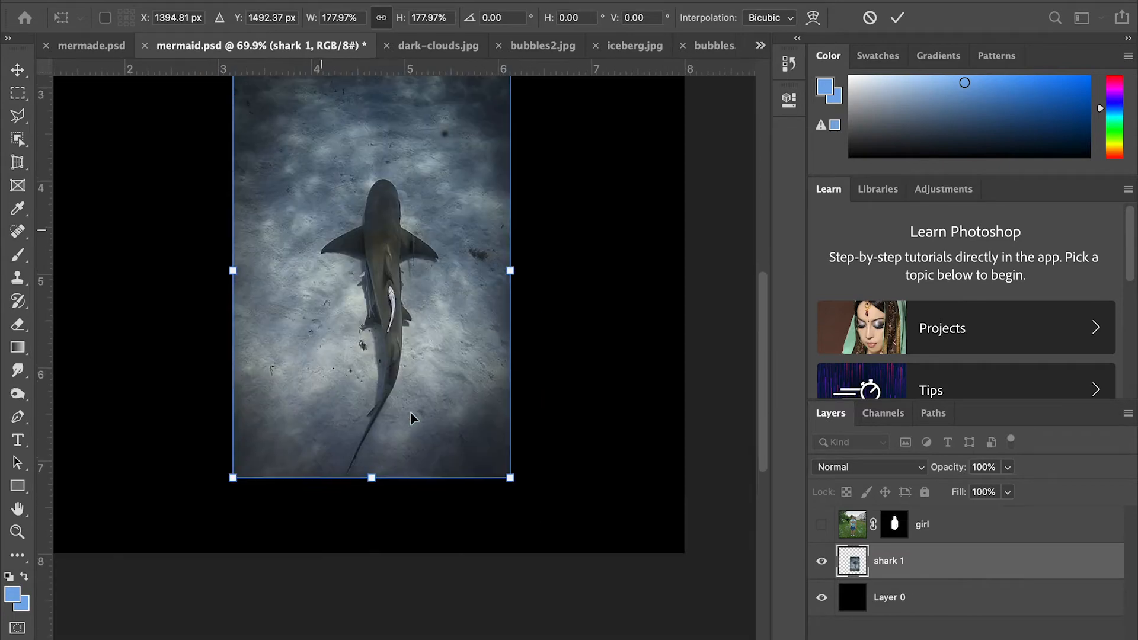
# Step: Scale the shark photo further to 368.75% and shift it so it covers the middle of the canvas down to the lower edge
pyautogui.scroll(-4, 414, 419)
pyautogui.moveTo(362, 303); pyautogui.dragTo(272, 169)
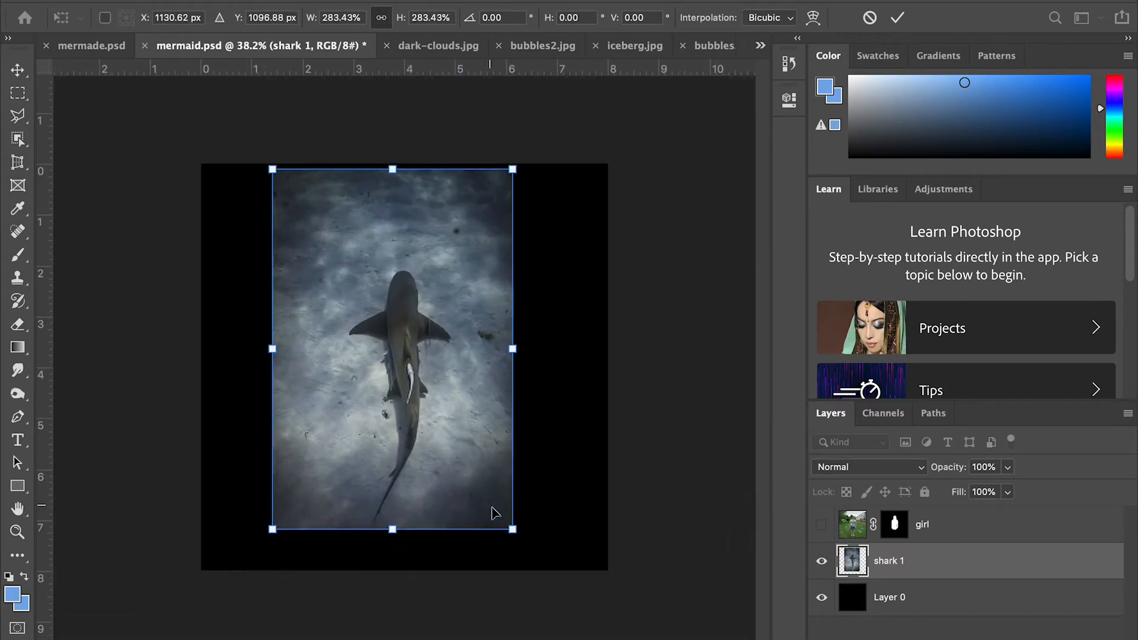
pyautogui.moveTo(517, 530); pyautogui.dragTo(532, 556)
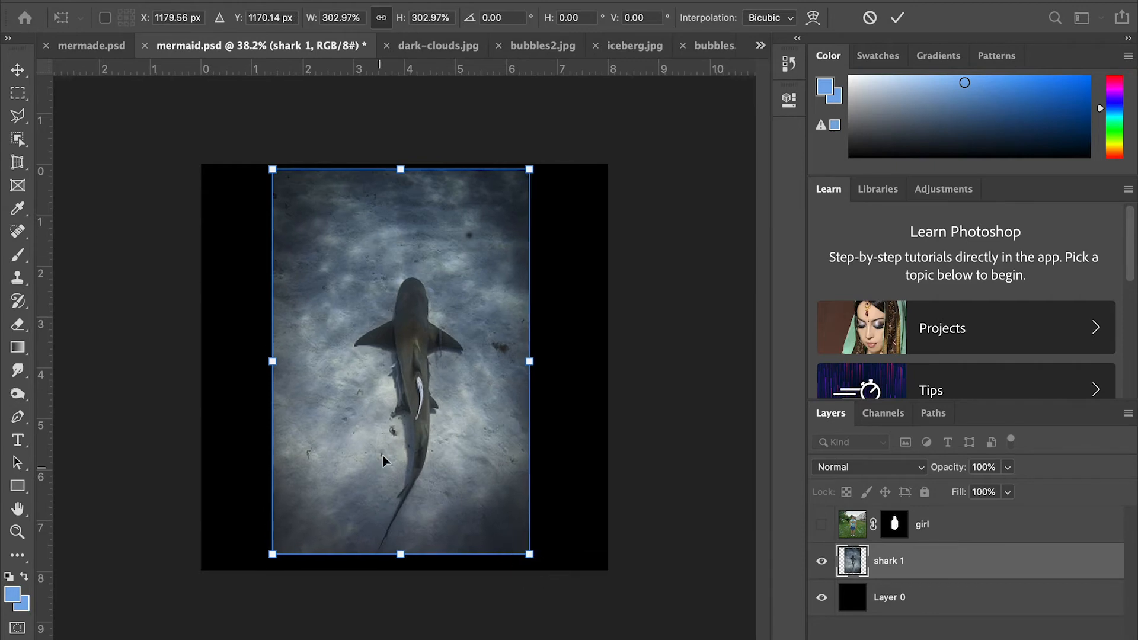
pyautogui.moveTo(272, 170); pyautogui.dragTo(178, 112)
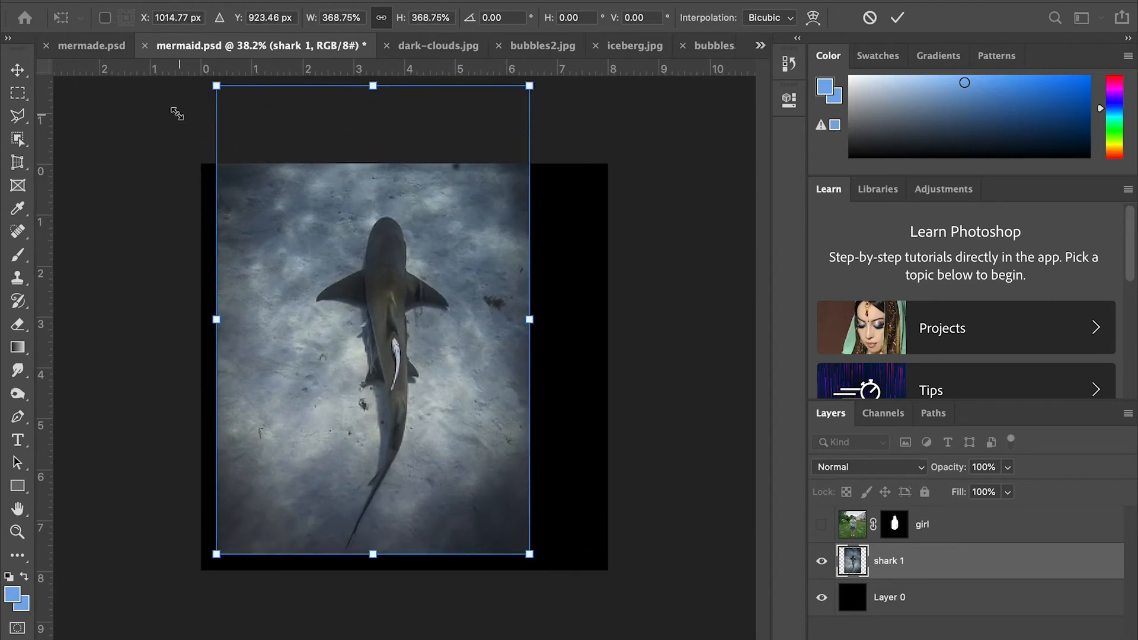
pyautogui.moveTo(414, 389); pyautogui.dragTo(435, 406)
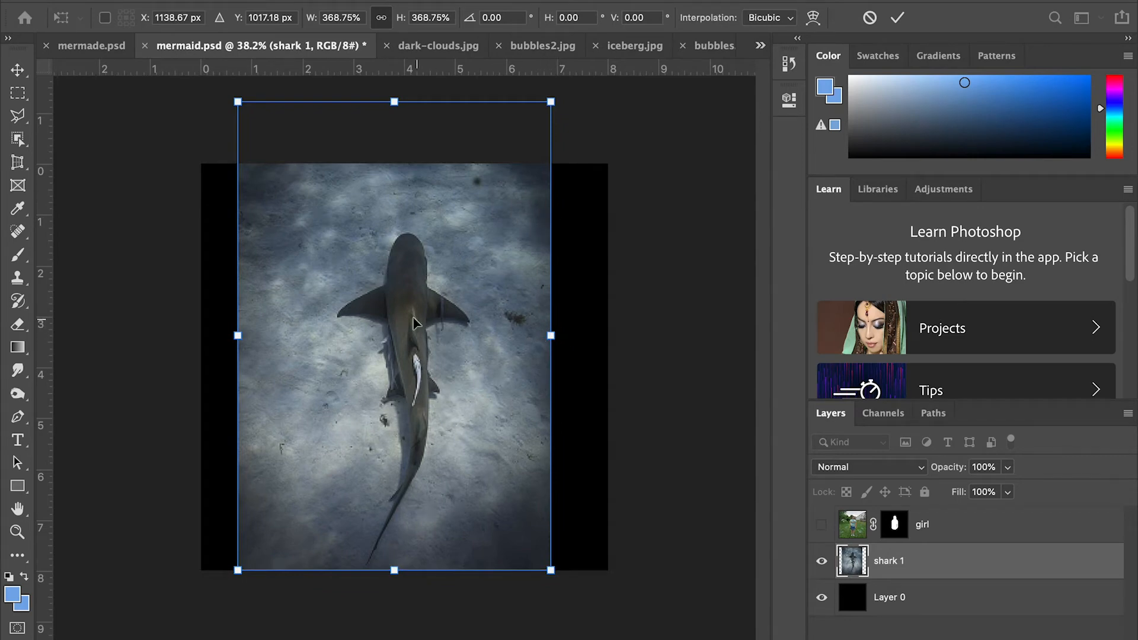
# Step: Stretch the shark photo sideways to 479.04% width so it spans the full canvas, and apply the transform
pyautogui.moveTo(556, 334); pyautogui.dragTo(607, 335)
pyautogui.moveTo(237, 337); pyautogui.dragTo(201, 336)
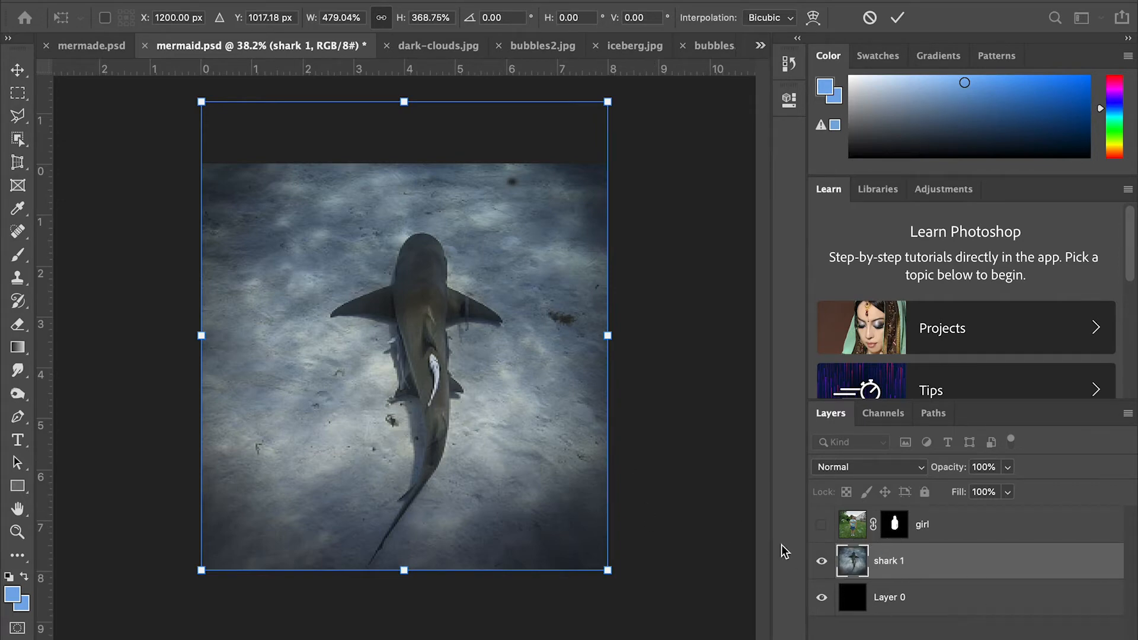
pyautogui.press('Return')
pyautogui.press('b')
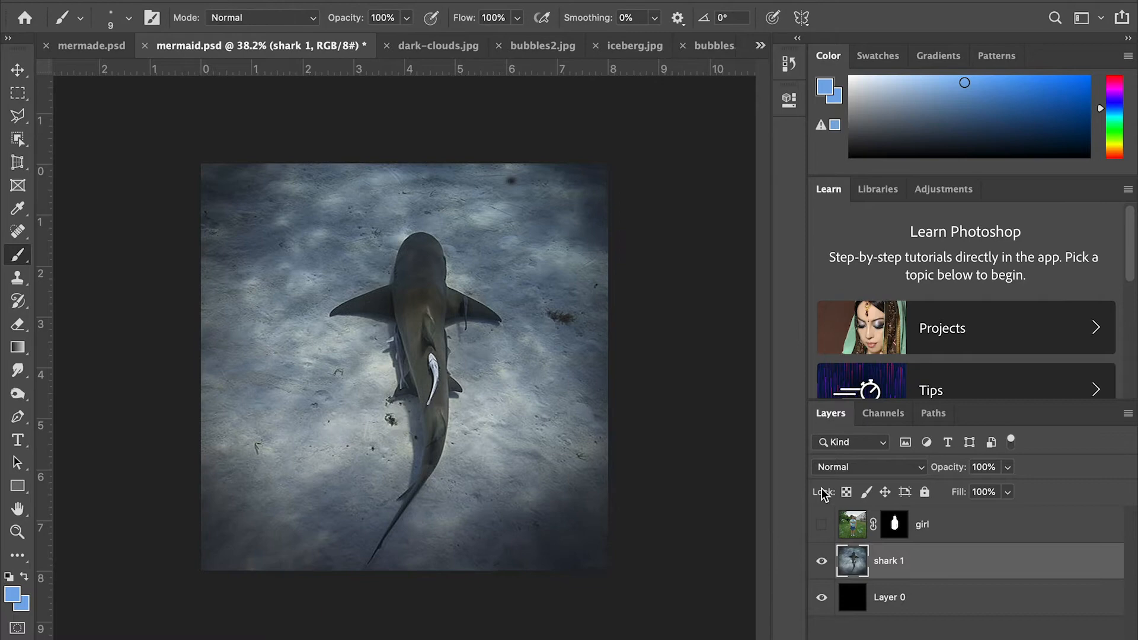
# Step: Compare the girl's placement against the enlarged shark with the girl layer shown and hidden, and examine the shark's body and fins up close
pyautogui.click(824, 526)
pyautogui.click(824, 525)
pyautogui.click(822, 525)
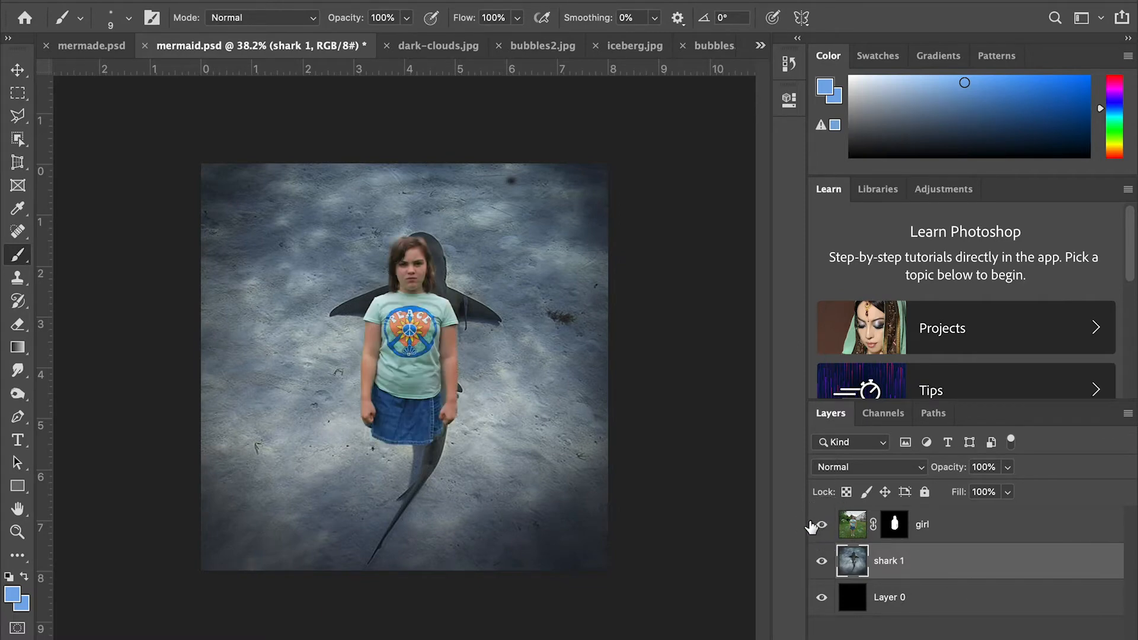
pyautogui.click(822, 526)
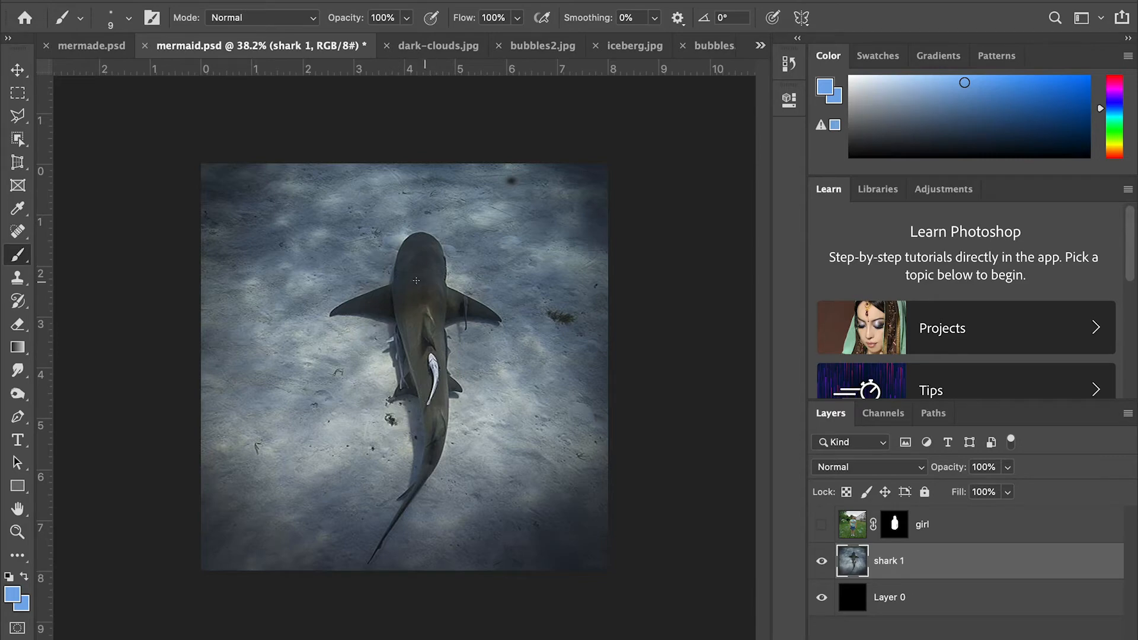
pyautogui.scroll(5, 448, 336)
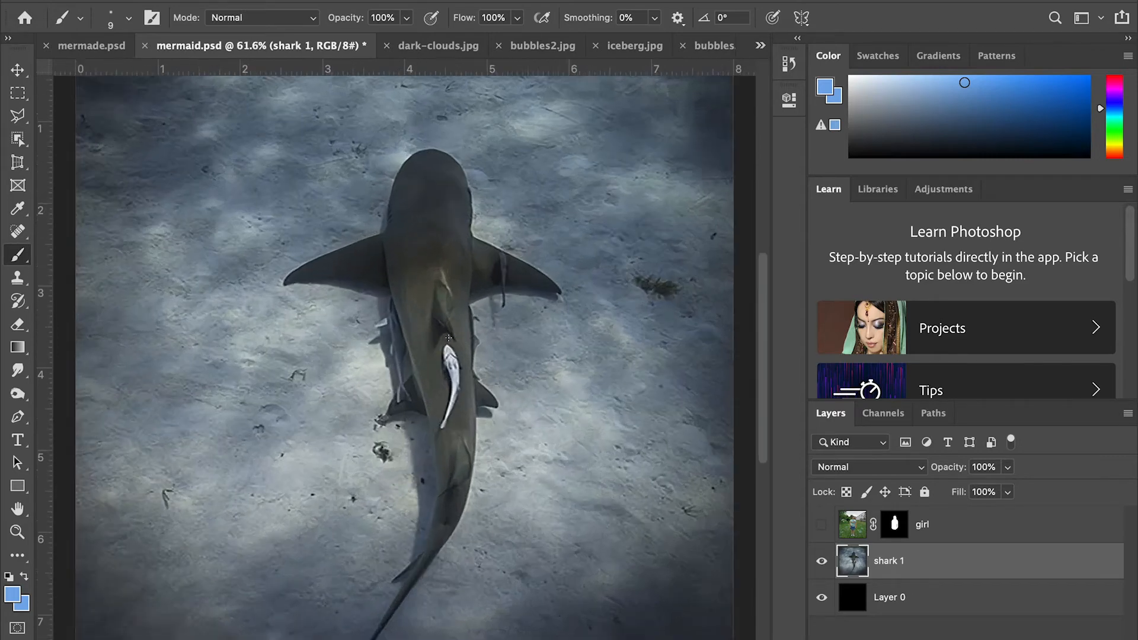
pyautogui.scroll(2, 448, 337)
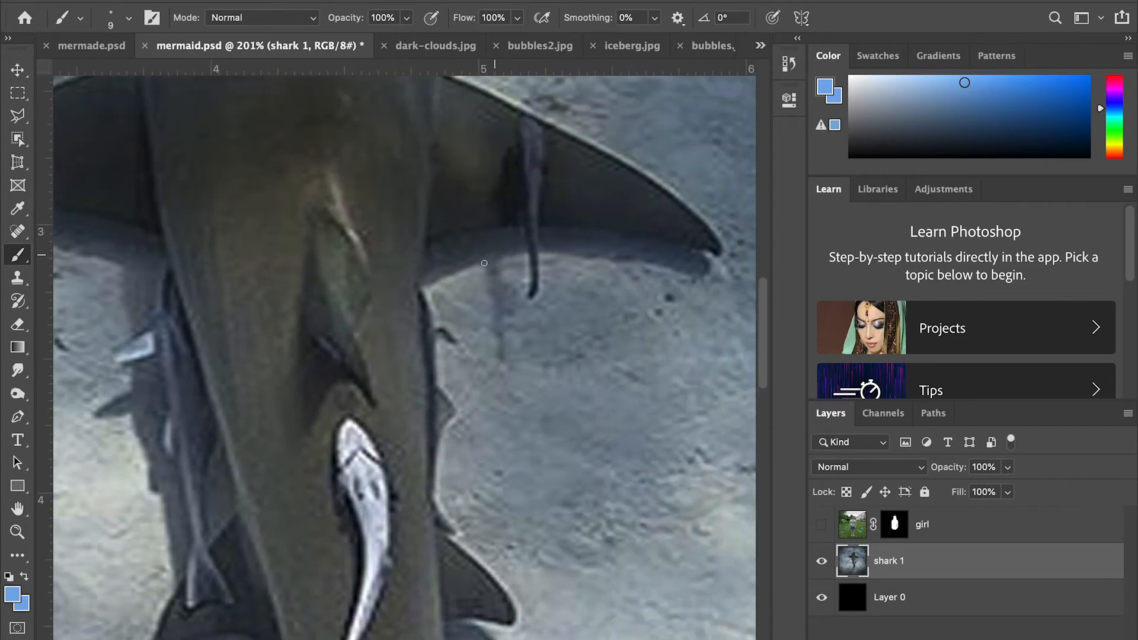
# Step: Outline the small white fish on the shark's back with a closed Polygonal Lasso selection
pyautogui.scroll(-3, 362, 402)
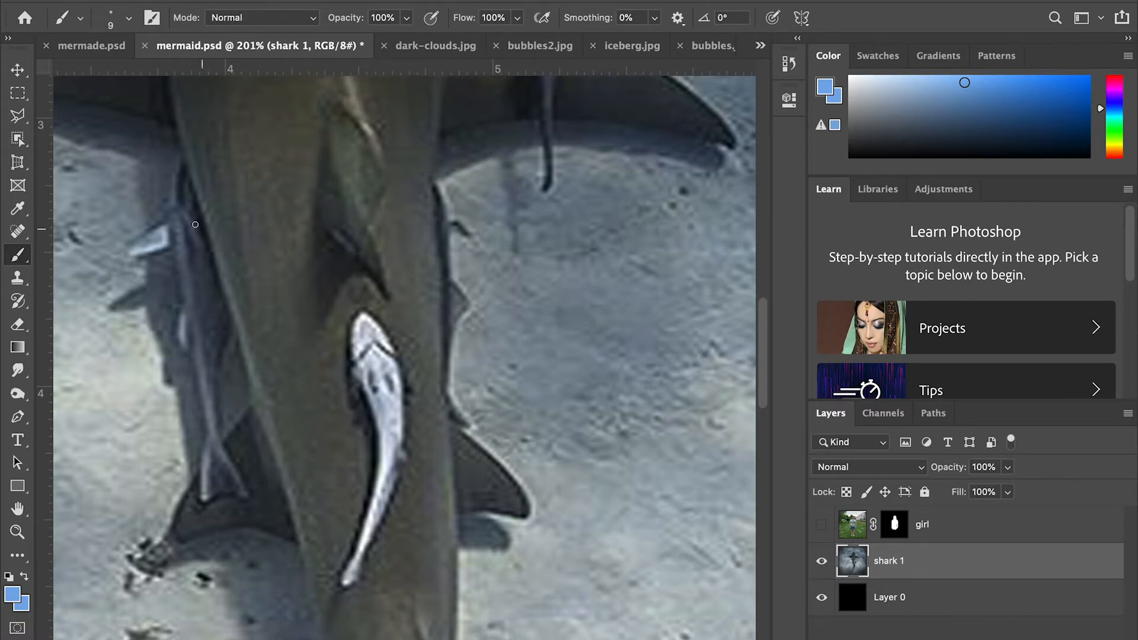
pyautogui.click(17, 116)
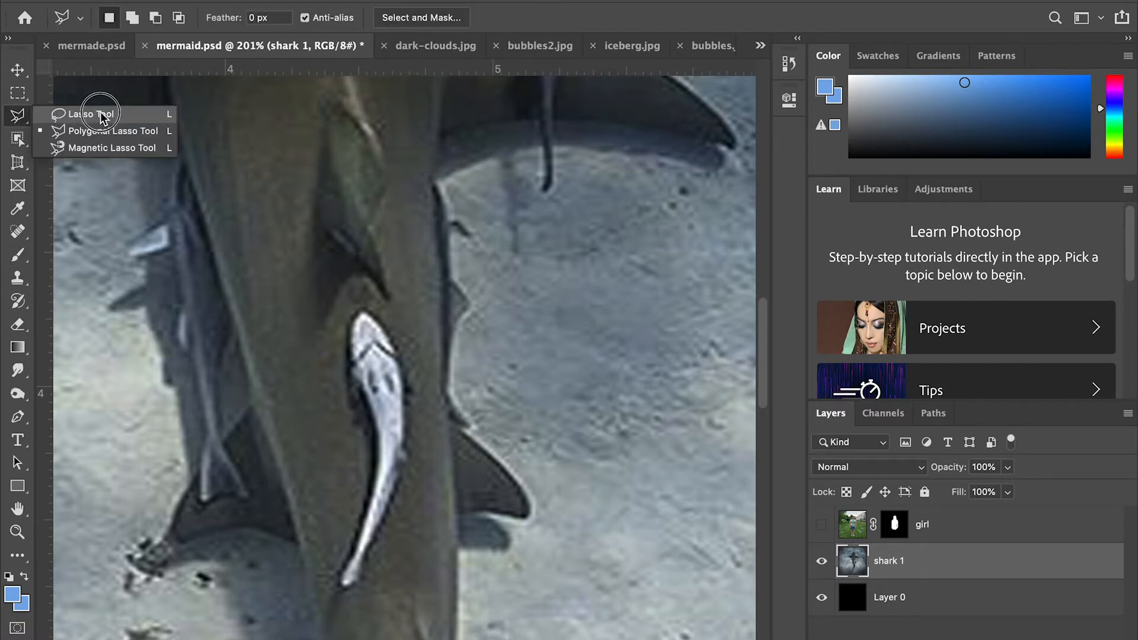
pyautogui.click(109, 133)
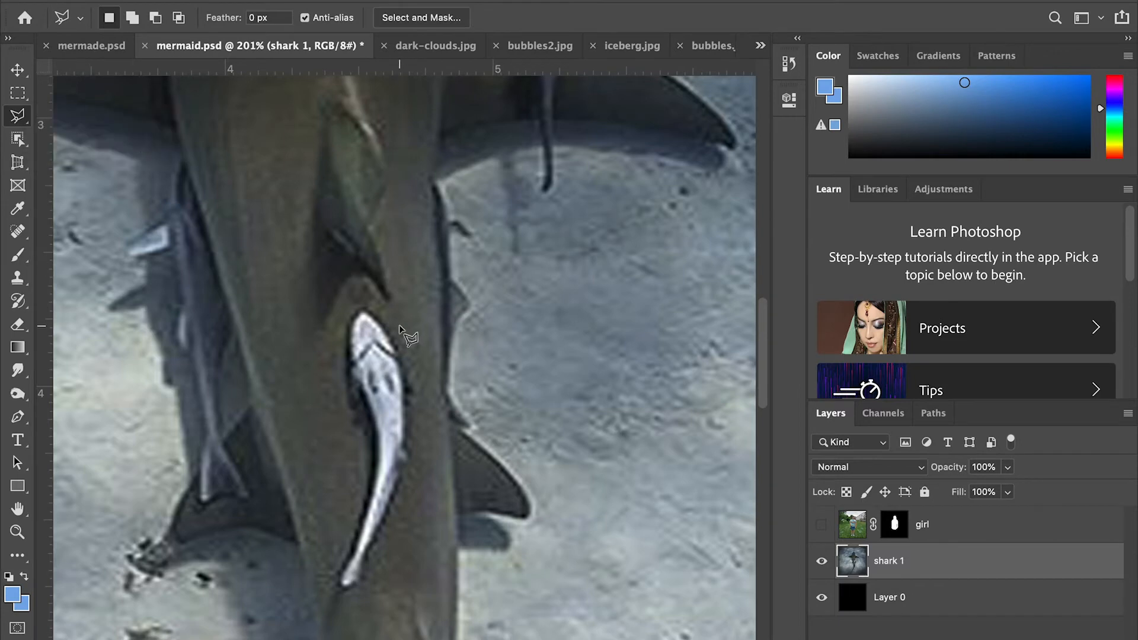
pyautogui.click(345, 308)
pyautogui.click(336, 349)
pyautogui.click(354, 445)
pyautogui.click(354, 501)
pyautogui.click(335, 546)
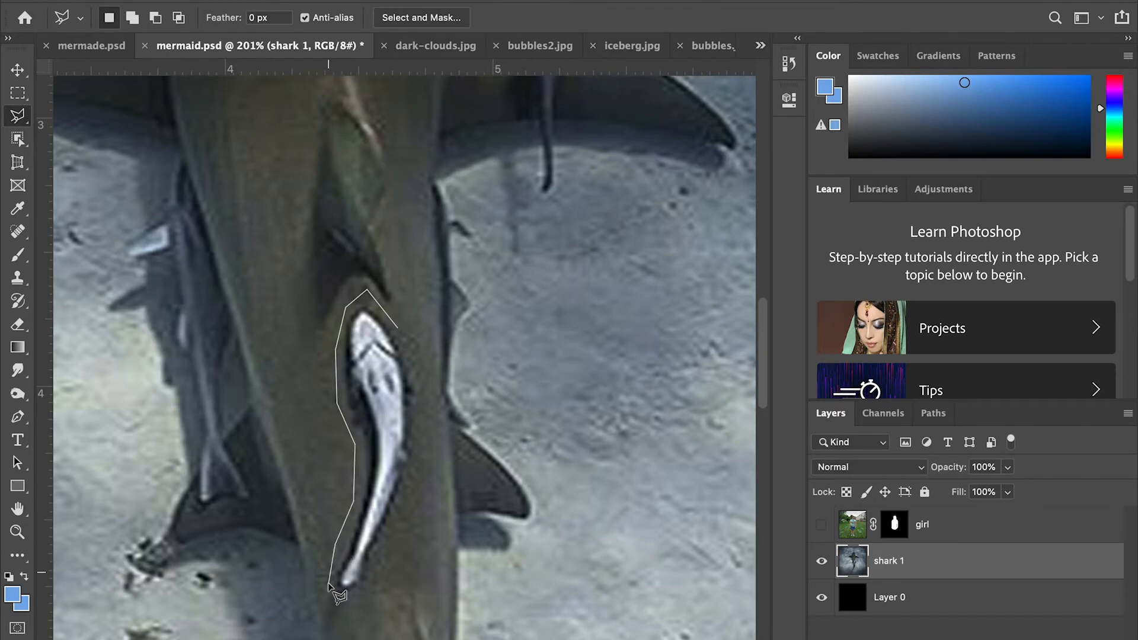
pyautogui.click(330, 595)
pyautogui.click(356, 600)
pyautogui.click(389, 582)
pyautogui.click(422, 390)
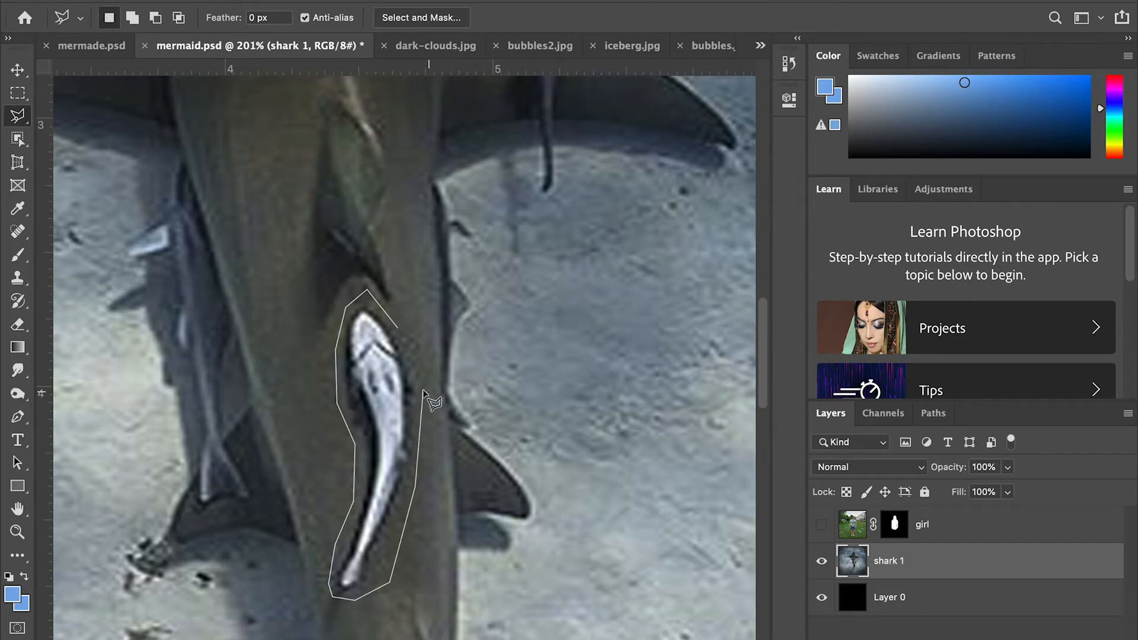
pyautogui.click(403, 335)
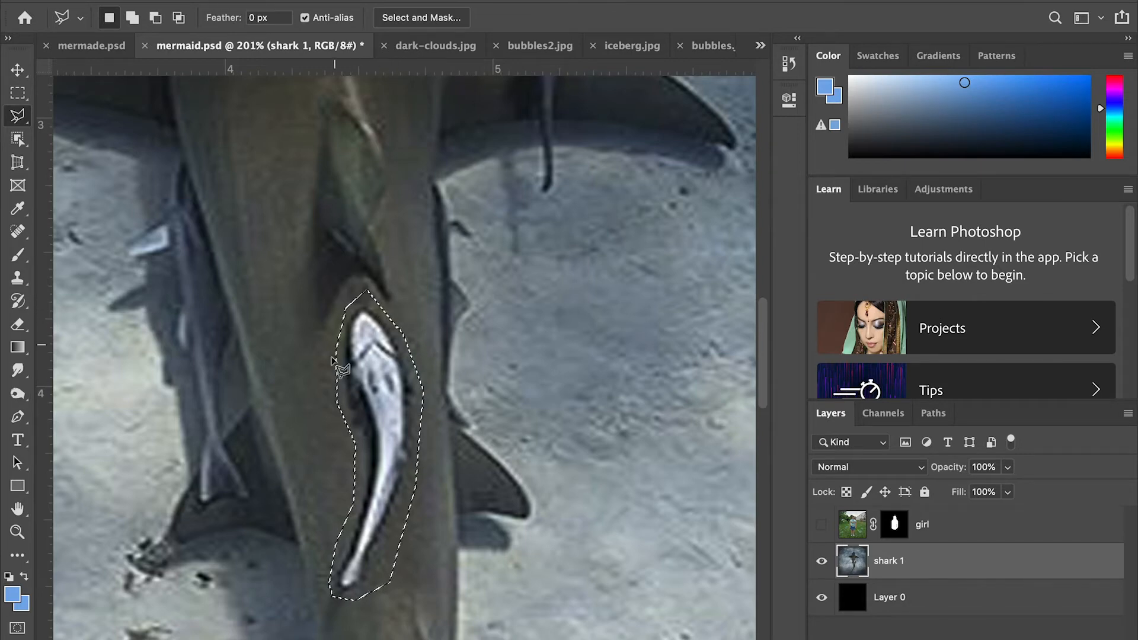
# Step: Replace the selected white fish with a Content-Aware fill in Normal mode at 100% opacity, and clear the selection
pyautogui.press('shift')
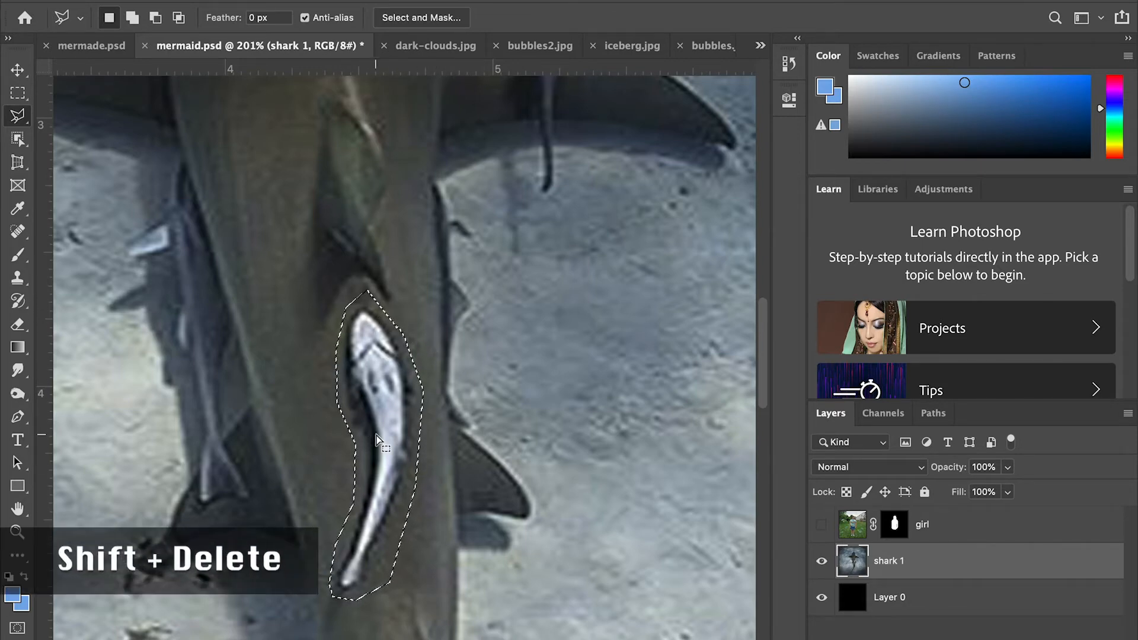
pyautogui.hotkey('shift', 'Delete')
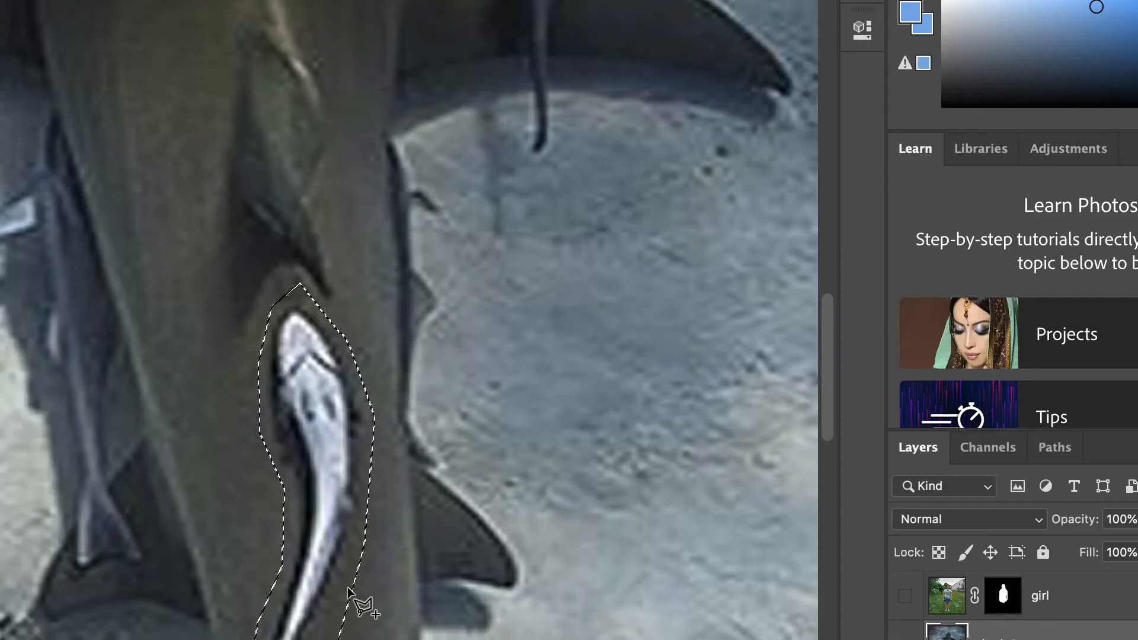
pyautogui.hotkey('shift', 'Delete')
pyautogui.moveTo(579, 127); pyautogui.dragTo(568, 121)
pyautogui.click(568, 155)
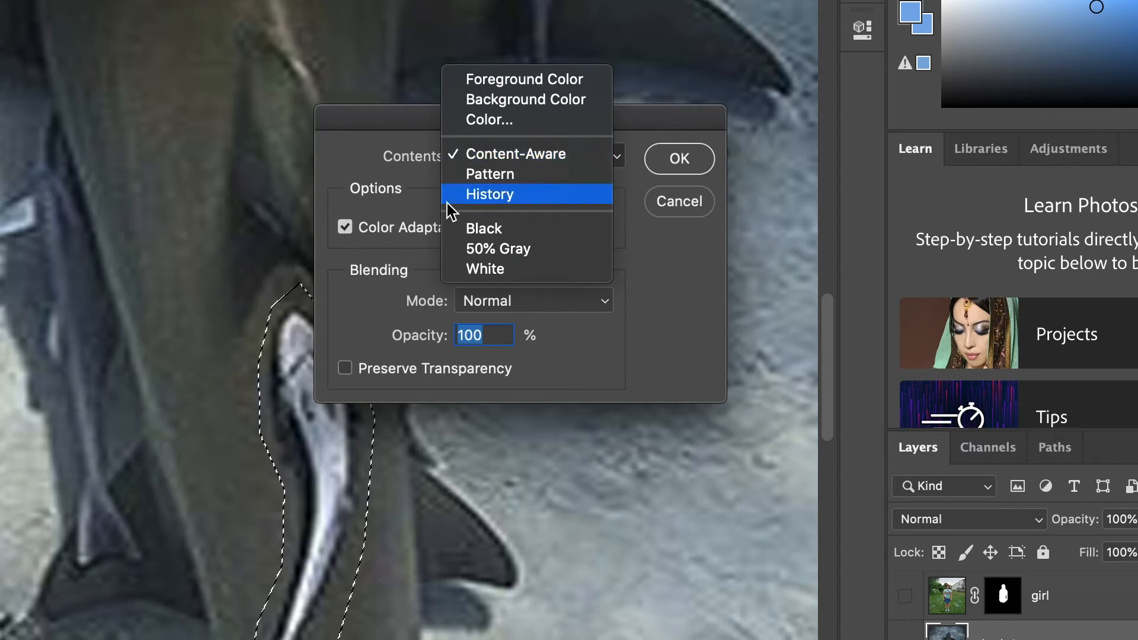
pyautogui.click(681, 127)
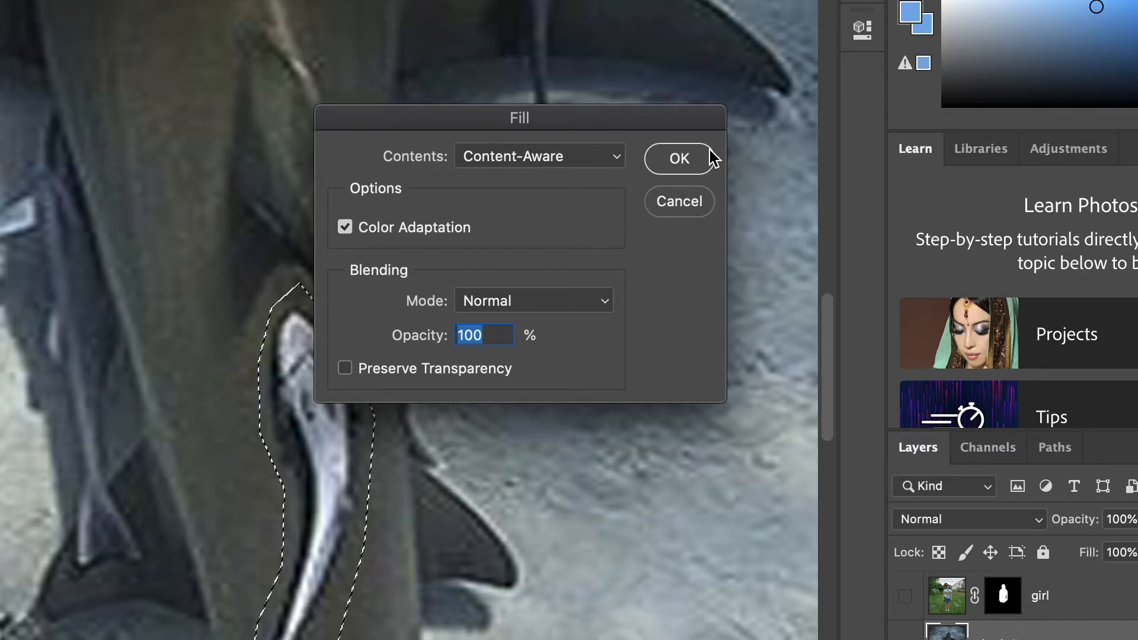
pyautogui.click(689, 163)
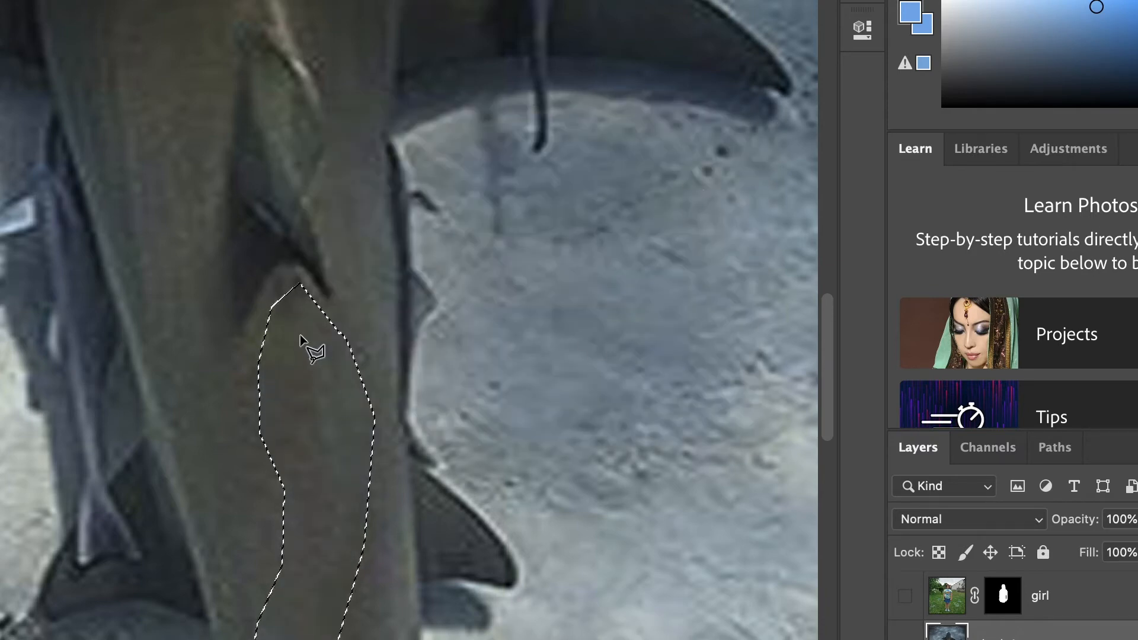
pyautogui.press('super+d')
# Step: Outline the part of the thin fish and its shadow lying on the shark's right-hand pectoral fin with the Polygonal Lasso
pyautogui.hscroll(-2, 300, 481)
pyautogui.scroll(1, 300, 480)
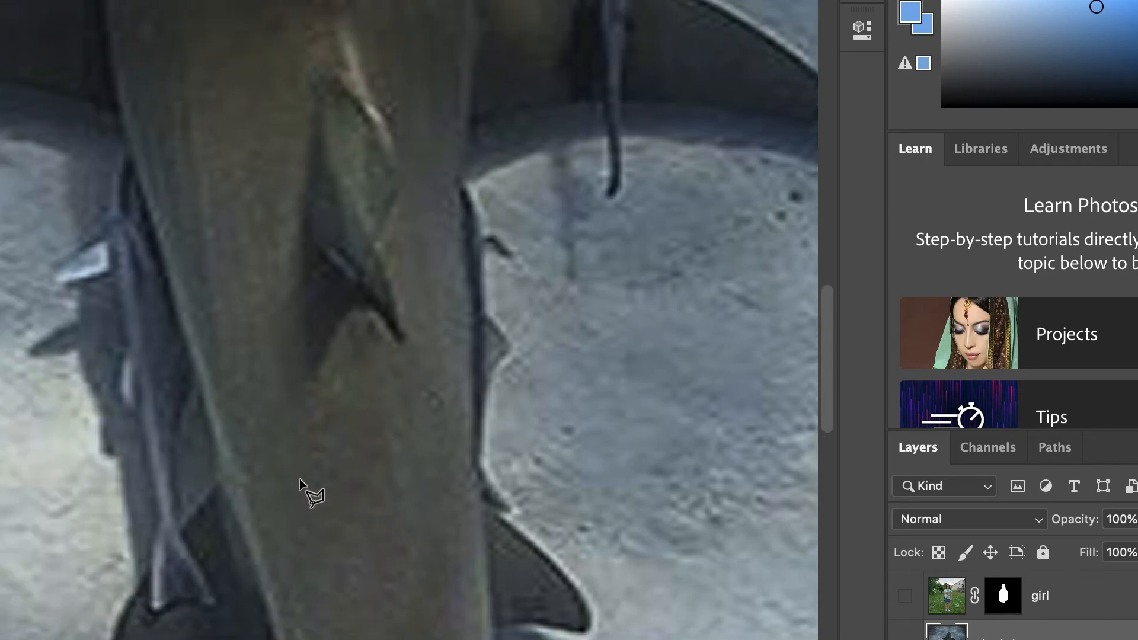
pyautogui.scroll(3, 421, 388)
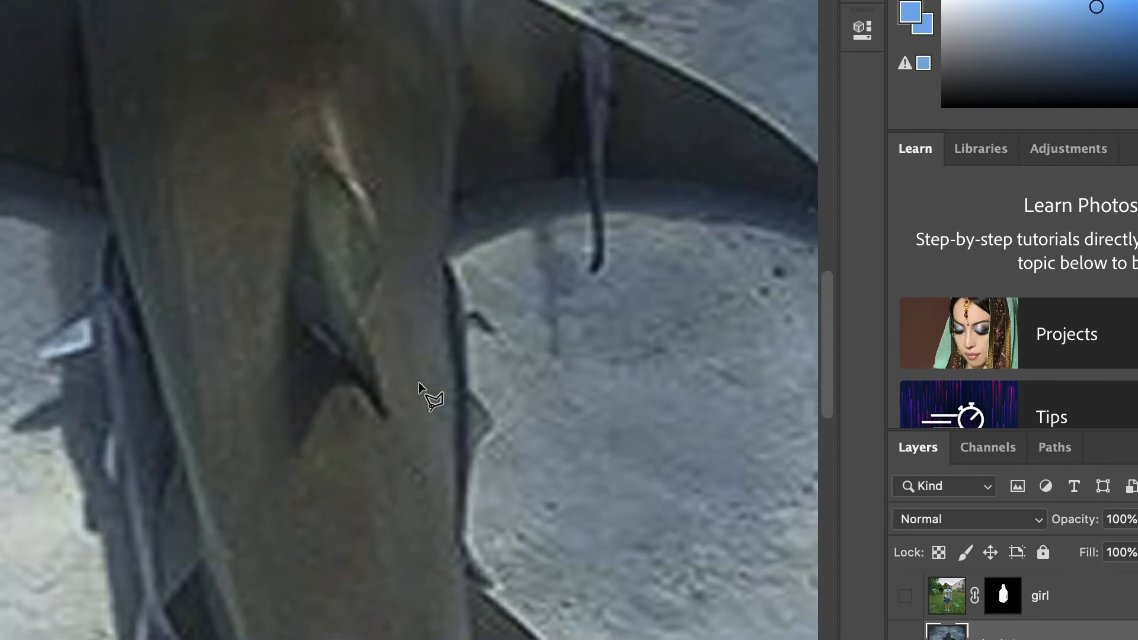
pyautogui.scroll(5, 337, 510)
pyautogui.hscroll(1, 336, 510)
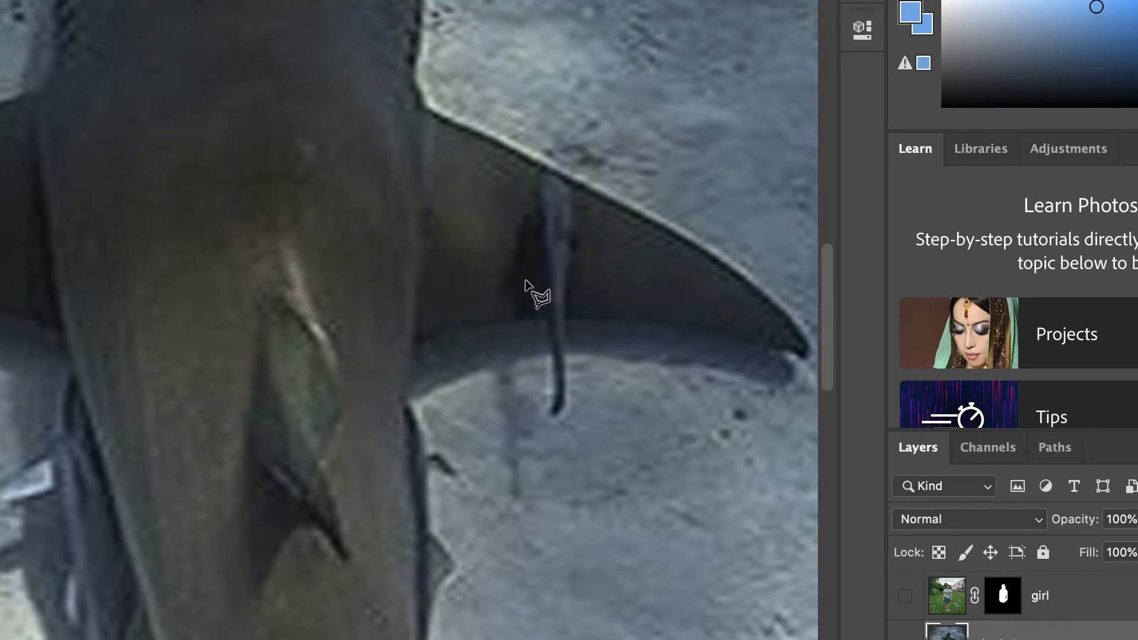
pyautogui.click(582, 196)
pyautogui.click(534, 169)
pyautogui.click(533, 221)
pyautogui.click(502, 258)
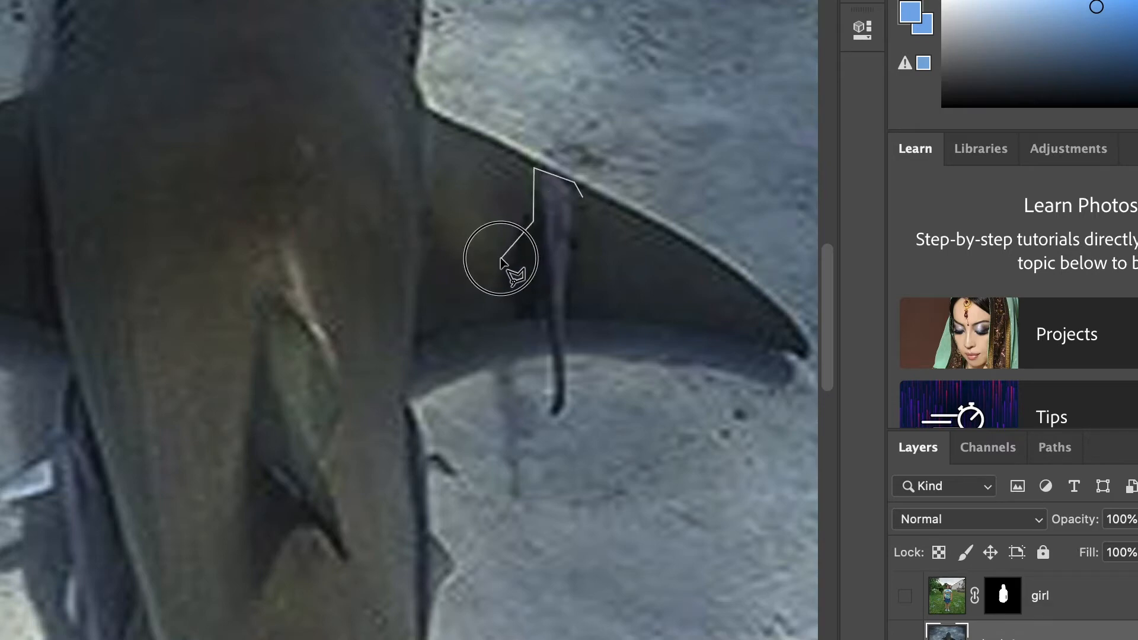
pyautogui.click(518, 318)
pyautogui.click(599, 317)
pyautogui.click(590, 242)
pyautogui.click(583, 202)
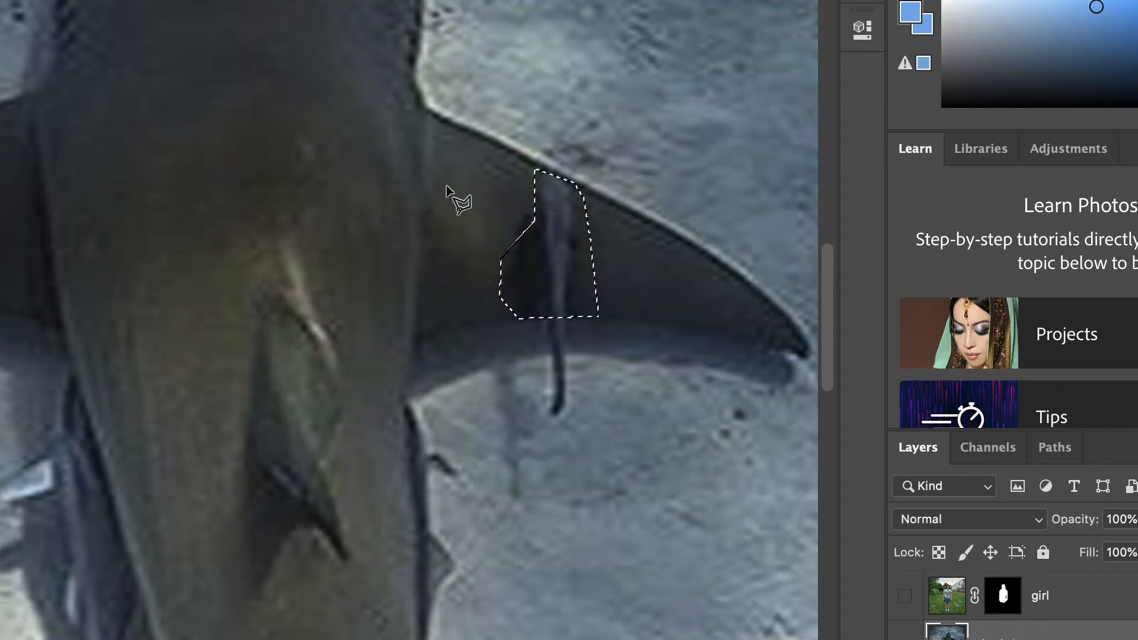
# Step: Fill the selected fish area on the right-hand pectoral fin with Content-Aware contents and deselect it
pyautogui.keyDown('shift'); pyautogui.click(501, 259); pyautogui.keyUp('shift')
pyautogui.doubleClick(537, 224)
pyautogui.hotkey('shift', 'Delete')
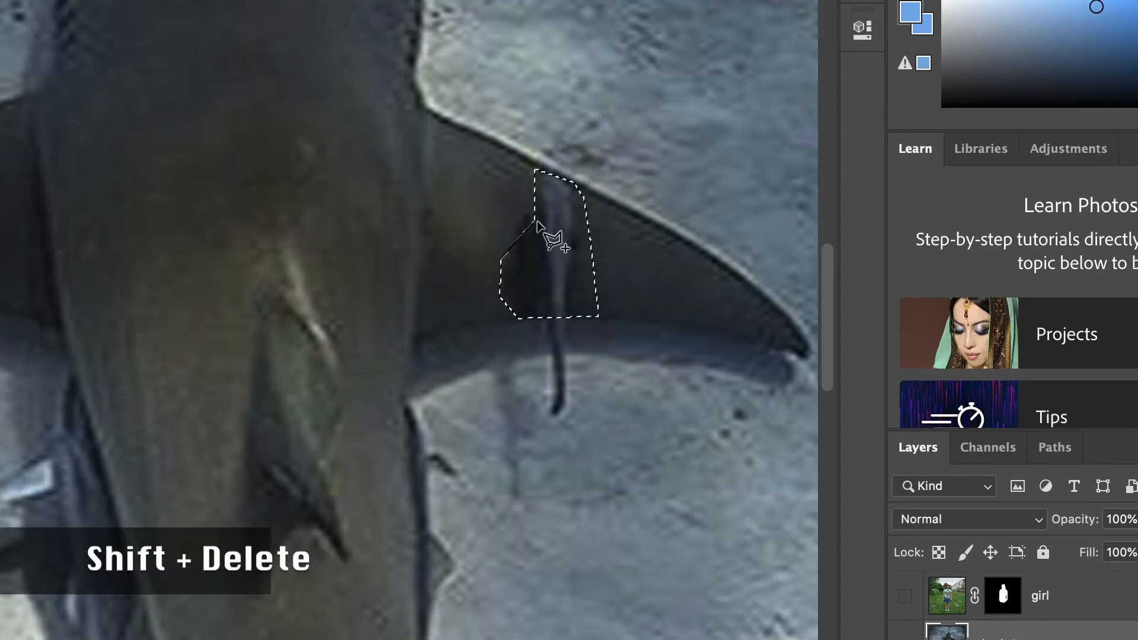
pyautogui.click(654, 161)
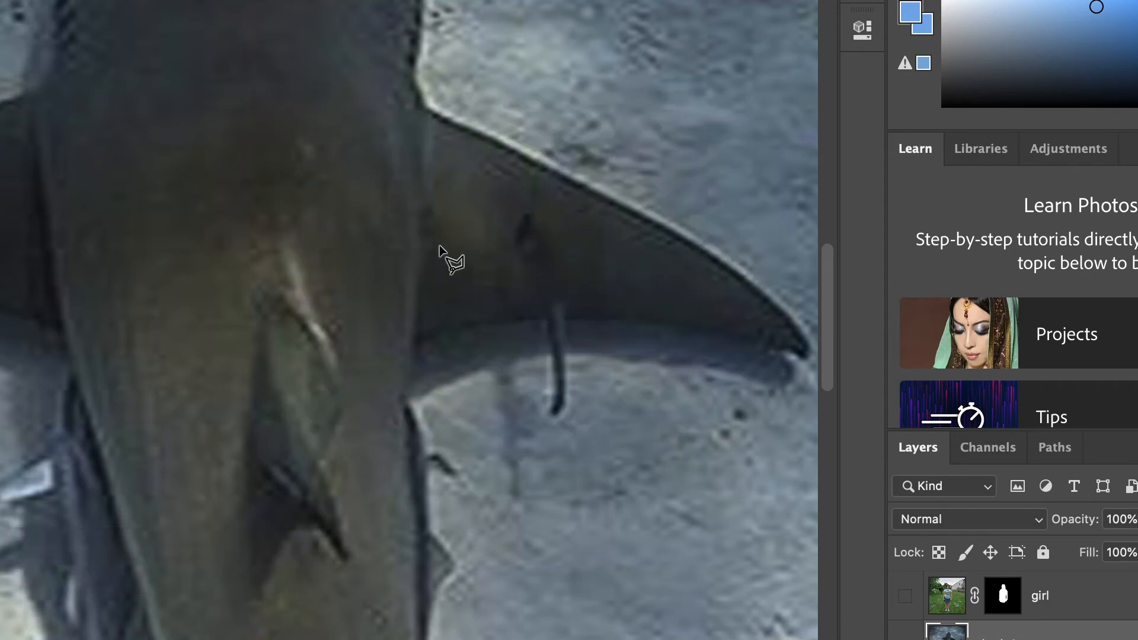
# Step: Select the fish's tail overlapping the shark's left-hand pelvic fin, replace it with a Content-Aware fill, and deselect
pyautogui.hscroll(-10, 439, 244)
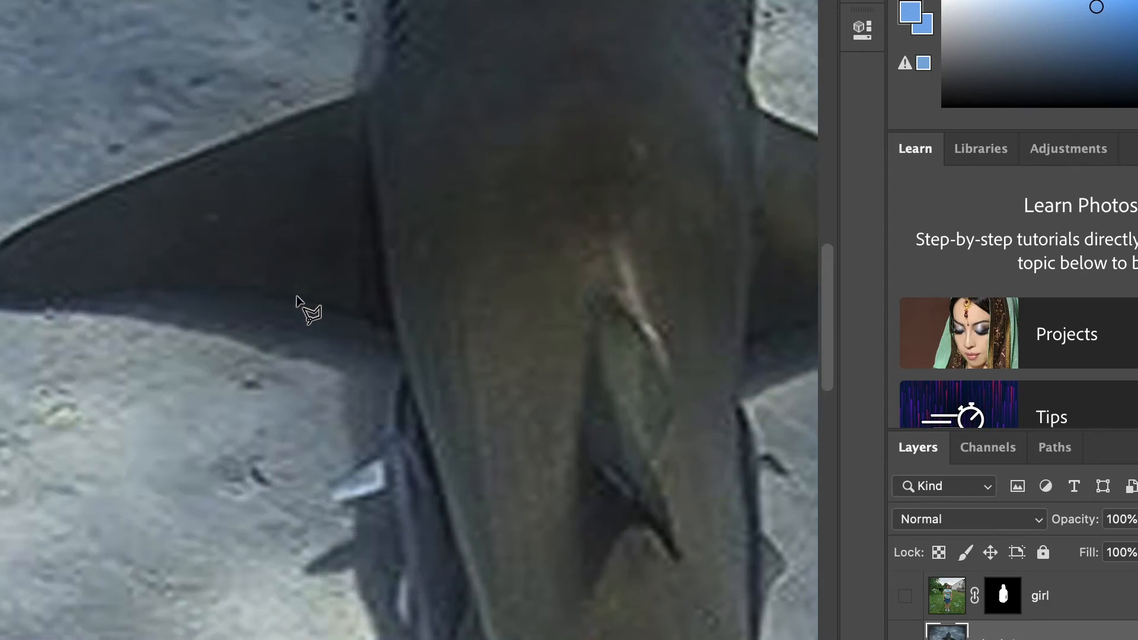
pyautogui.scroll(-15, 297, 295)
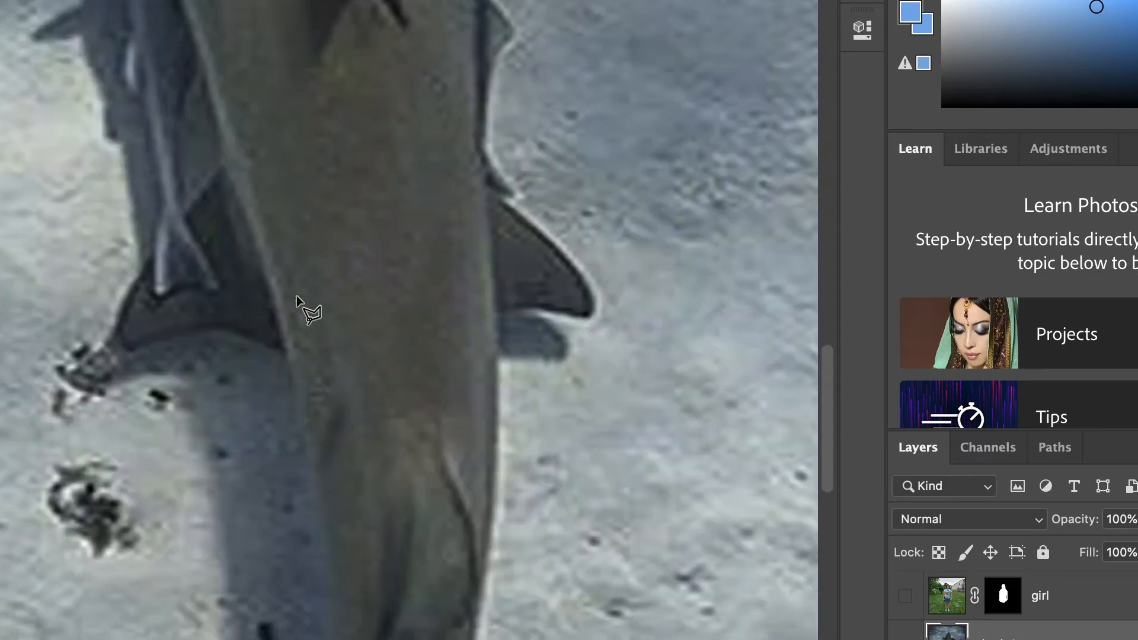
pyautogui.scroll(-15, 296, 295)
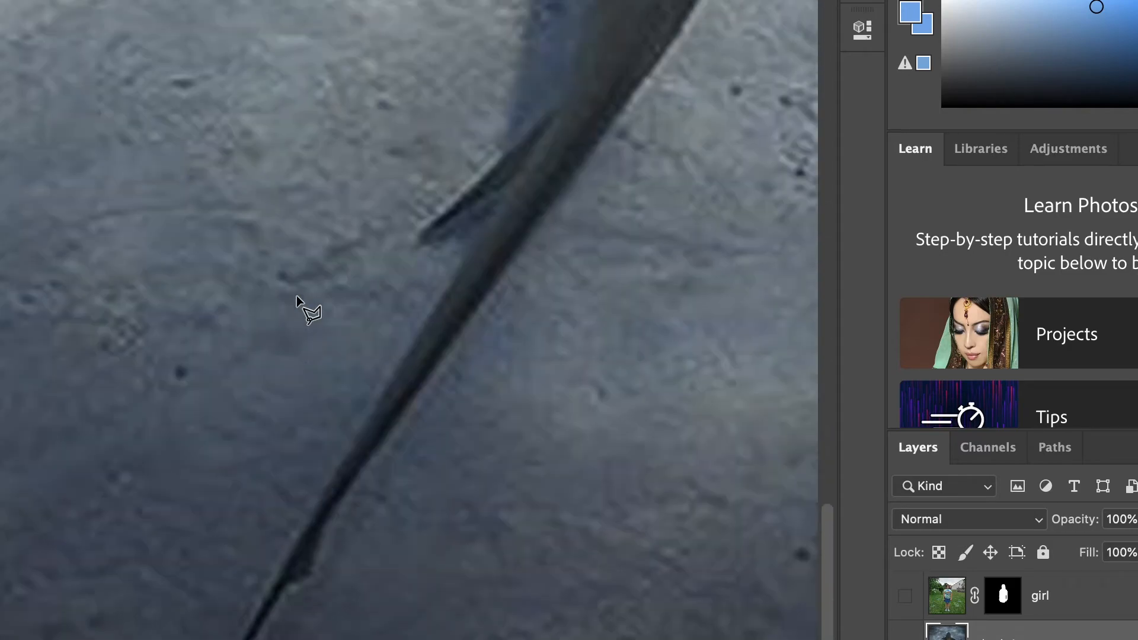
pyautogui.scroll(15, 296, 295)
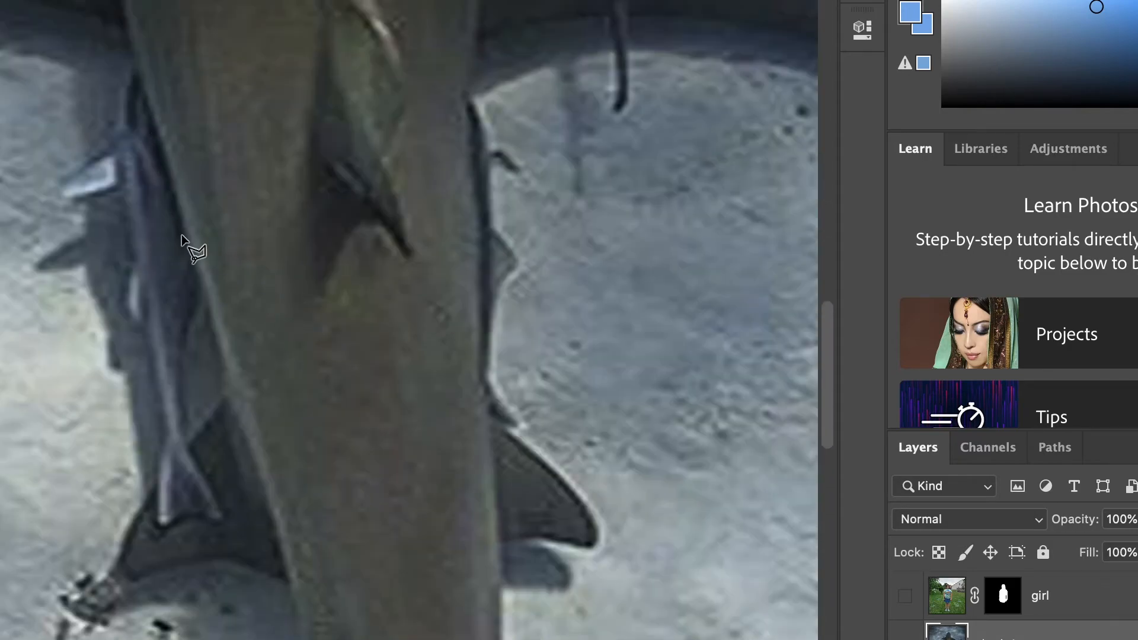
pyautogui.click(193, 442)
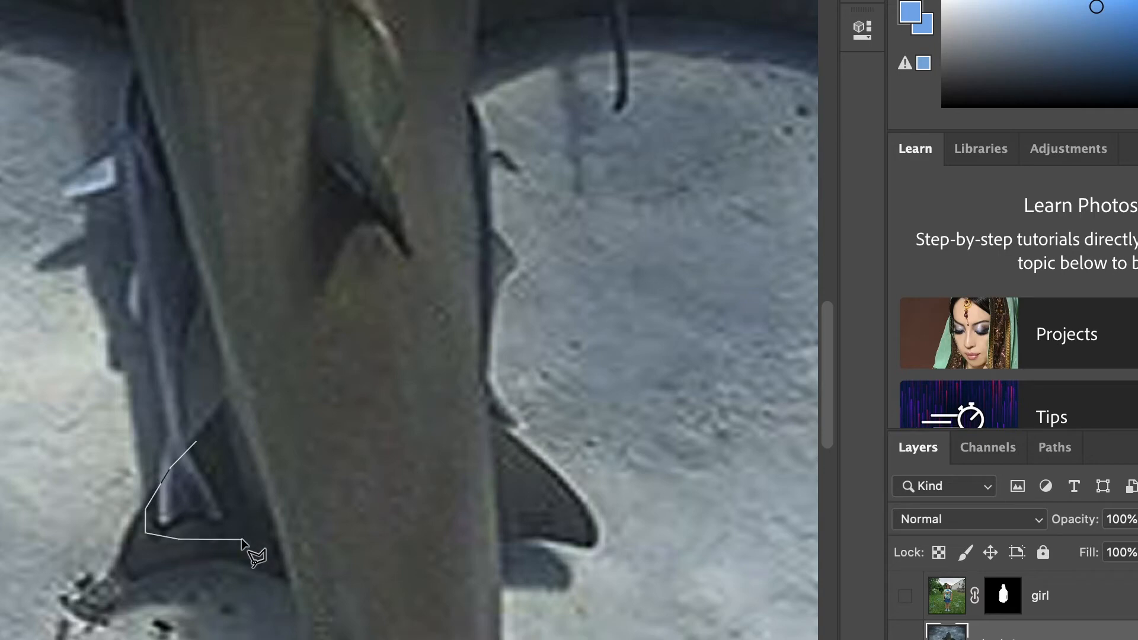
pyautogui.click(198, 442)
pyautogui.hotkey('shift', 'Delete')
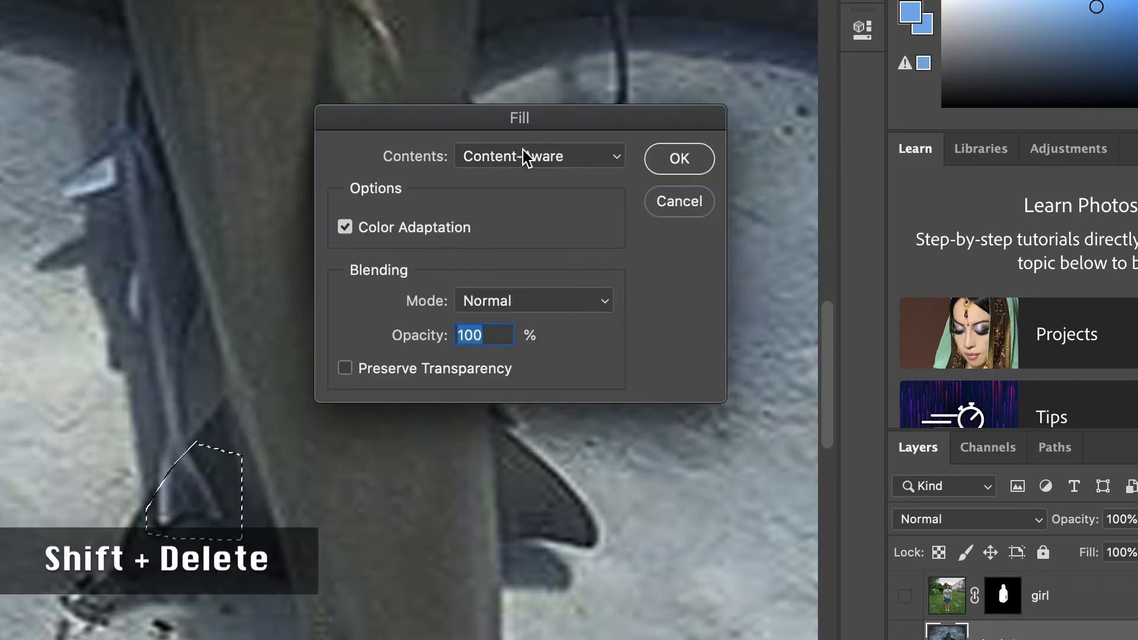
pyautogui.click(688, 161)
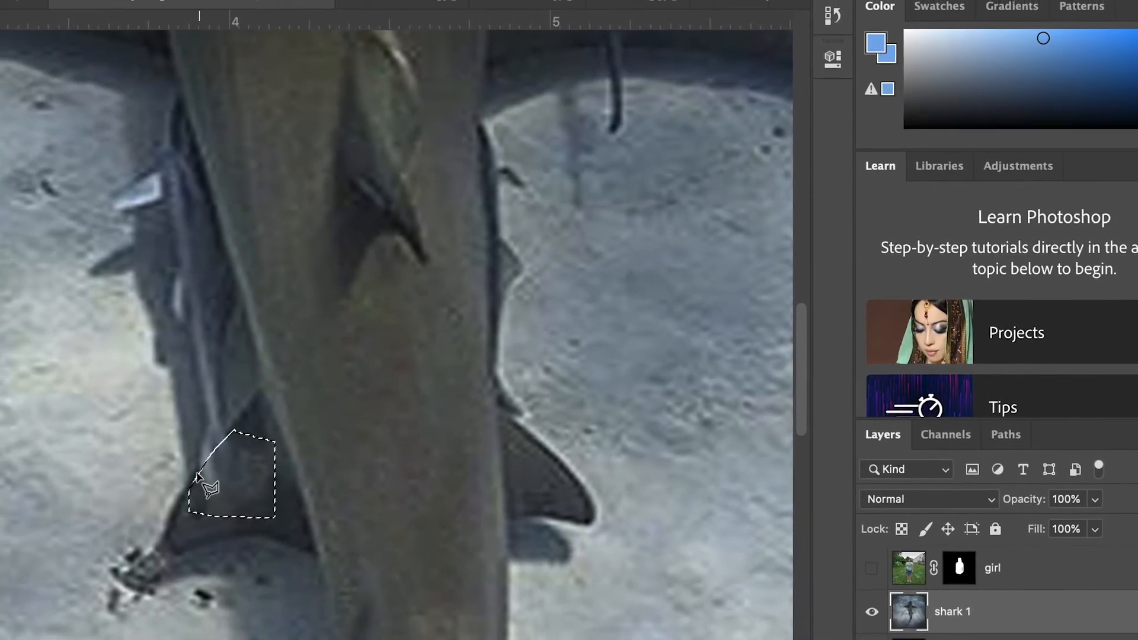
pyautogui.press('super+d')
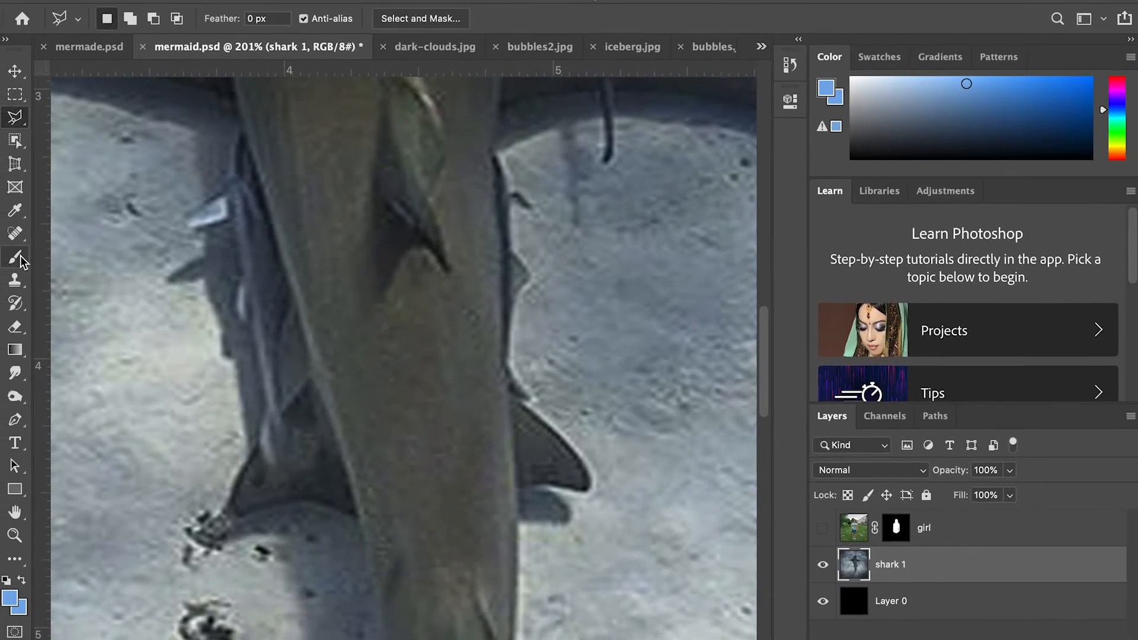
# Step: Clone clean skin over the dark leftover spot on the right-hand pectoral fin with the Clone Stamp at size 50
pyautogui.press('s')
pyautogui.moveTo(17, 280); pyautogui.dragTo(56, 289)
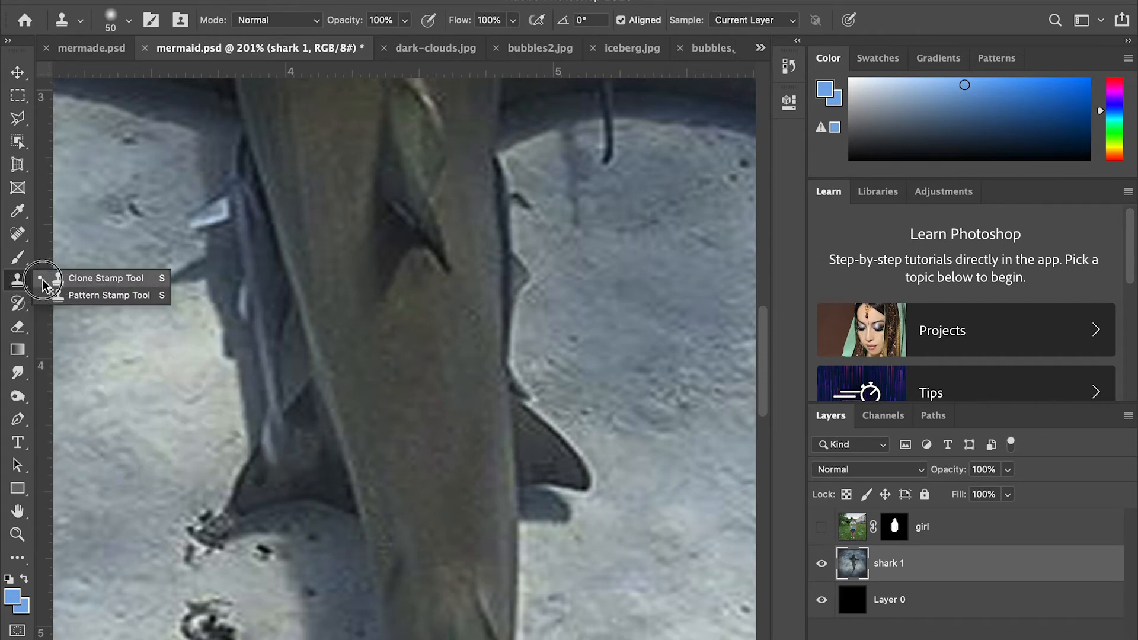
pyautogui.click(97, 277)
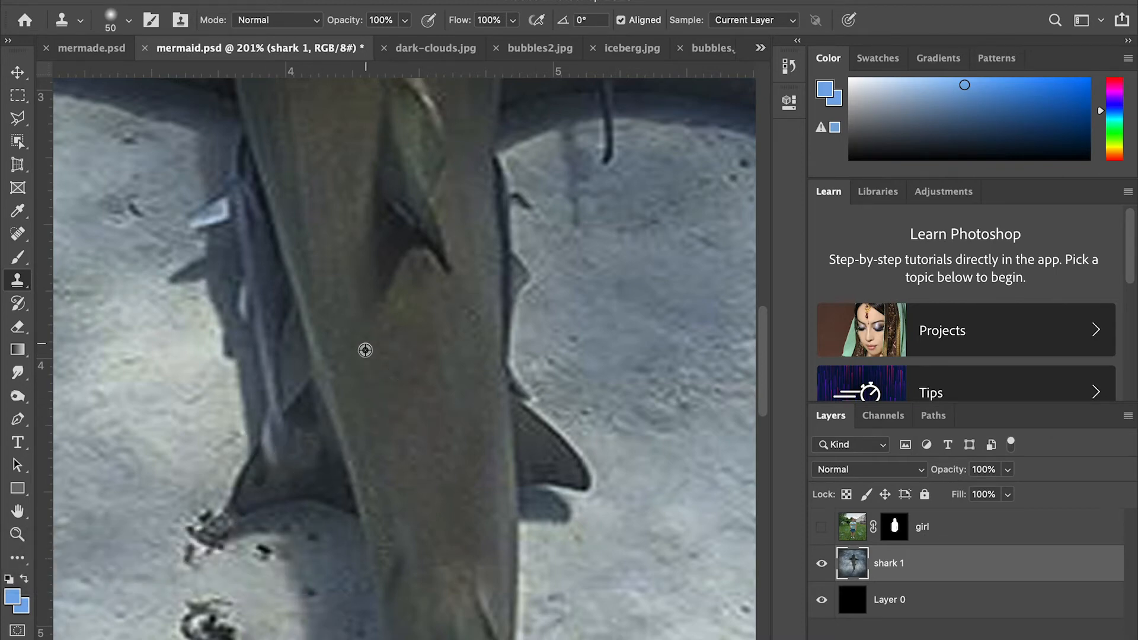
pyautogui.scroll(5, 378, 329)
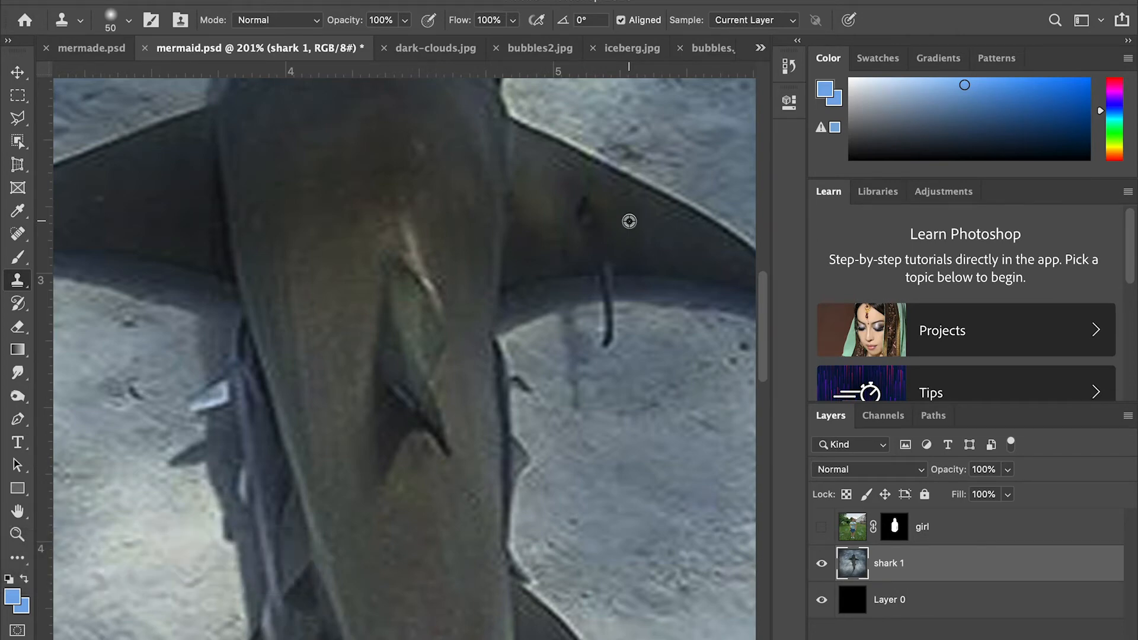
pyautogui.moveTo(586, 208)
pyautogui.mouseDown()
pyautogui.moveTo(595, 221)
pyautogui.moveTo(582, 208)
pyautogui.moveTo(590, 198)
pyautogui.moveTo(575, 208)
pyautogui.moveTo(600, 227)
pyautogui.mouseUp()
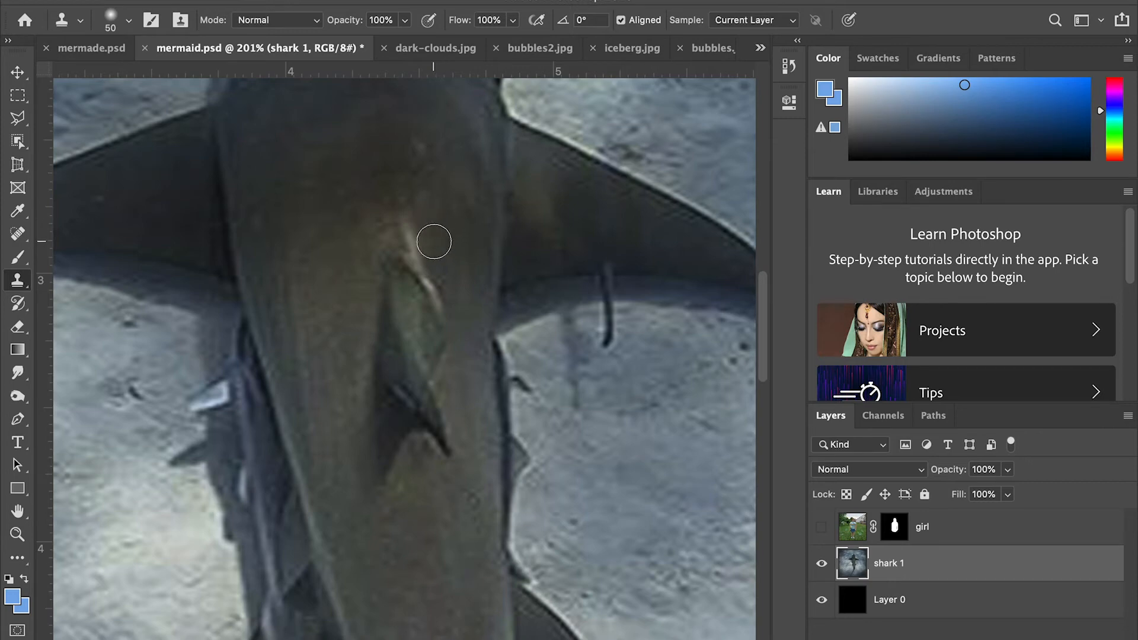
# Step: Clone shark skin over the pale streak along the front edge of the dorsal fin, undoing and repainting the first stroke
pyautogui.moveTo(405, 221); pyautogui.dragTo(429, 282)
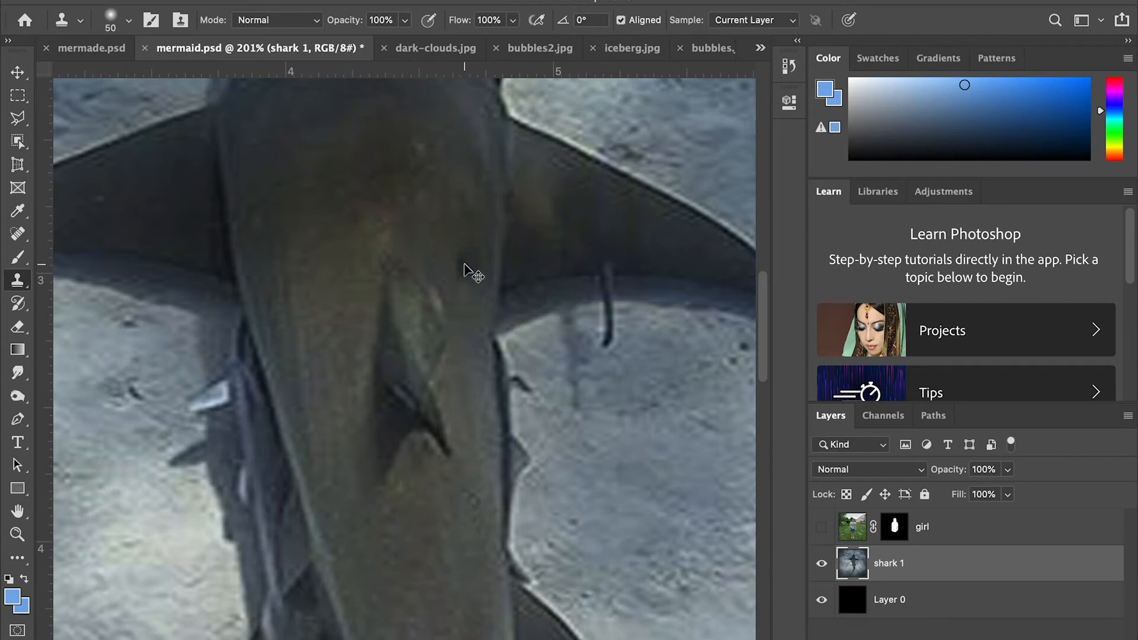
pyautogui.press('super+z')
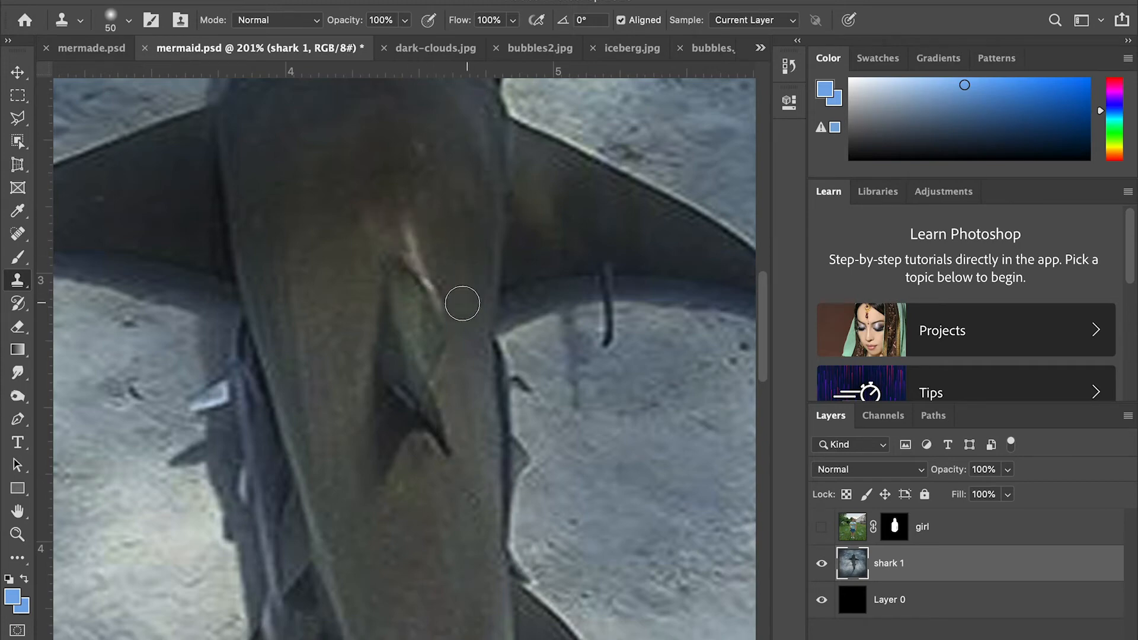
pyautogui.moveTo(408, 200)
pyautogui.mouseDown()
pyautogui.moveTo(397, 190)
pyautogui.moveTo(443, 286)
pyautogui.mouseUp()
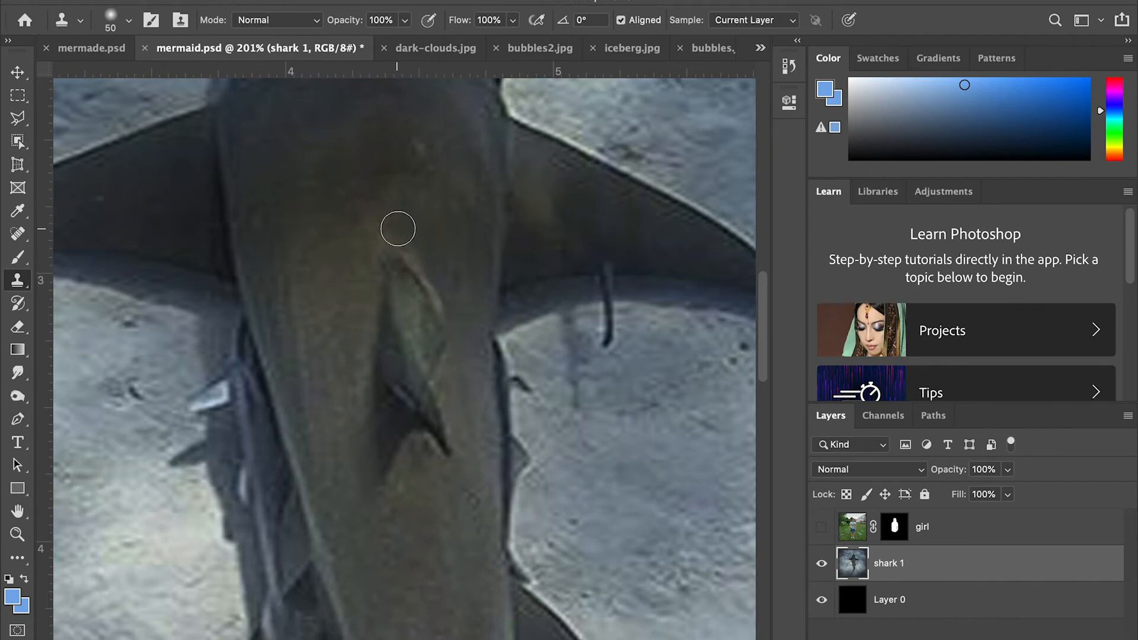
# Step: Clone dark skin from the right-hand pelvic fin over the pale fish-tail streak on the left-hand pelvic fin
pyautogui.scroll(-3, 398, 228)
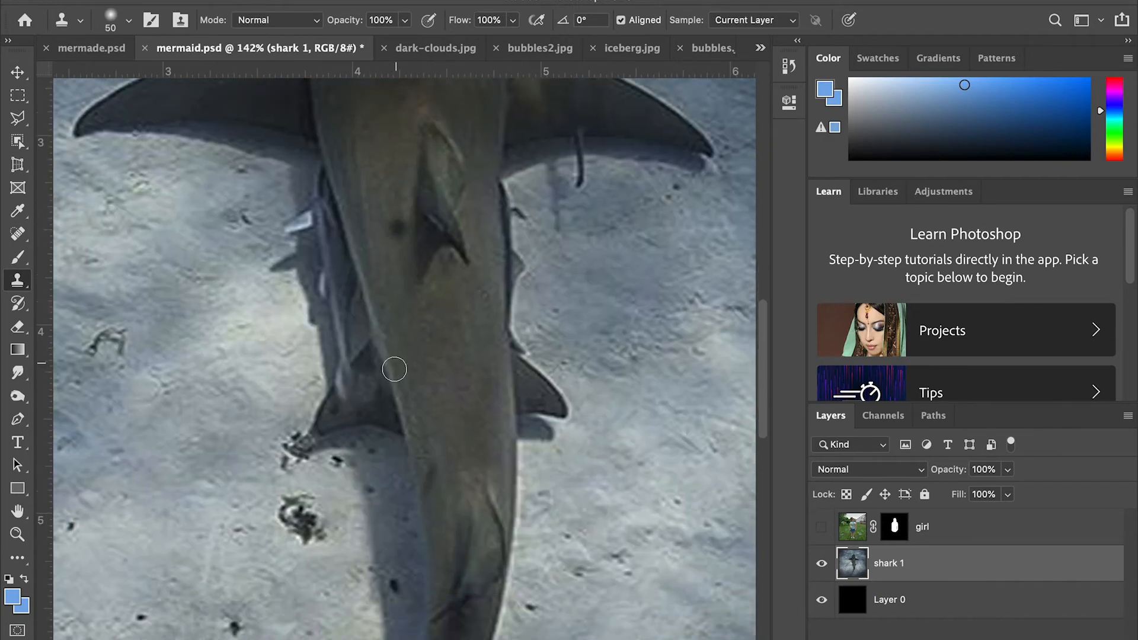
pyautogui.click(368, 374)
pyautogui.click(448, 346)
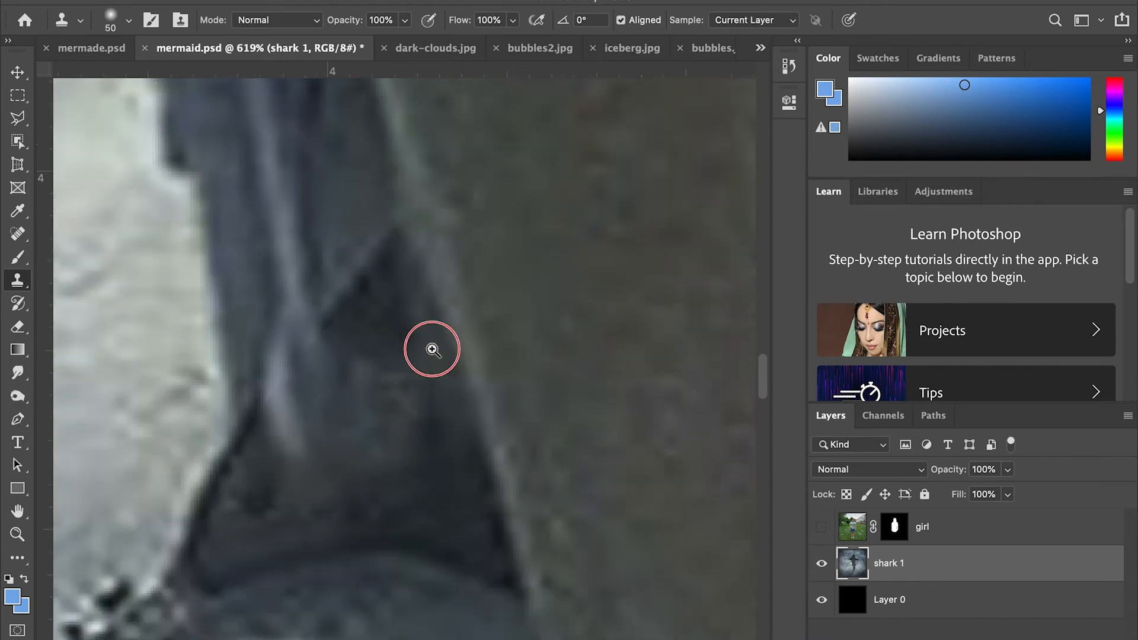
pyautogui.moveTo(492, 350); pyautogui.dragTo(407, 346)
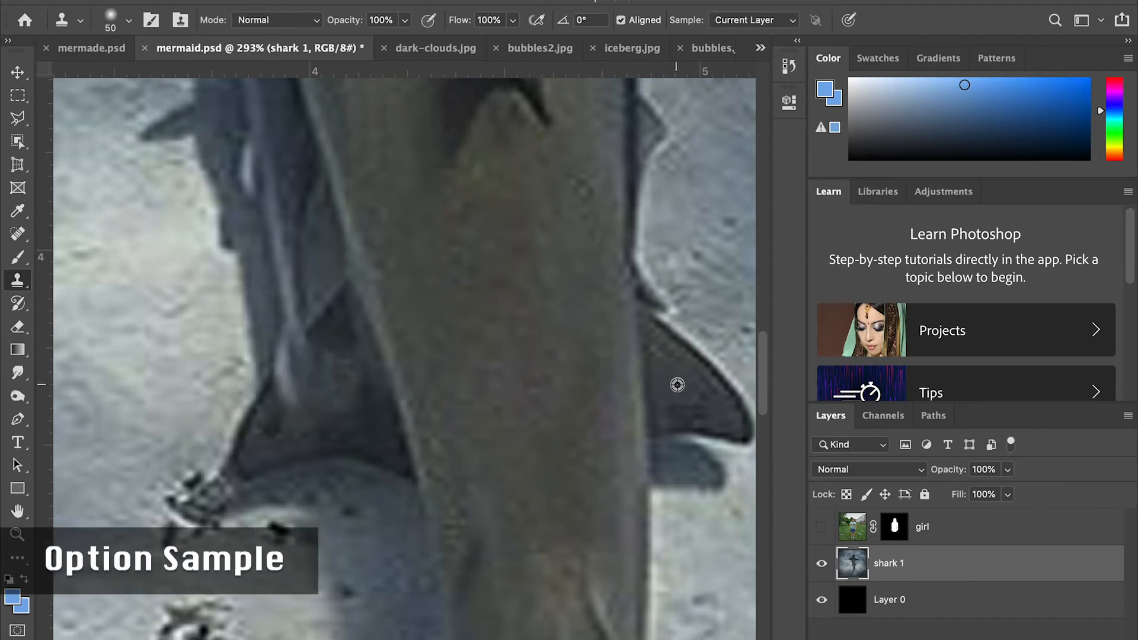
pyautogui.click(305, 379)
pyautogui.moveTo(305, 380)
pyautogui.mouseDown()
pyautogui.moveTo(295, 376)
pyautogui.moveTo(308, 382)
pyautogui.moveTo(300, 376)
pyautogui.moveTo(297, 394)
pyautogui.moveTo(305, 386)
pyautogui.mouseUp()
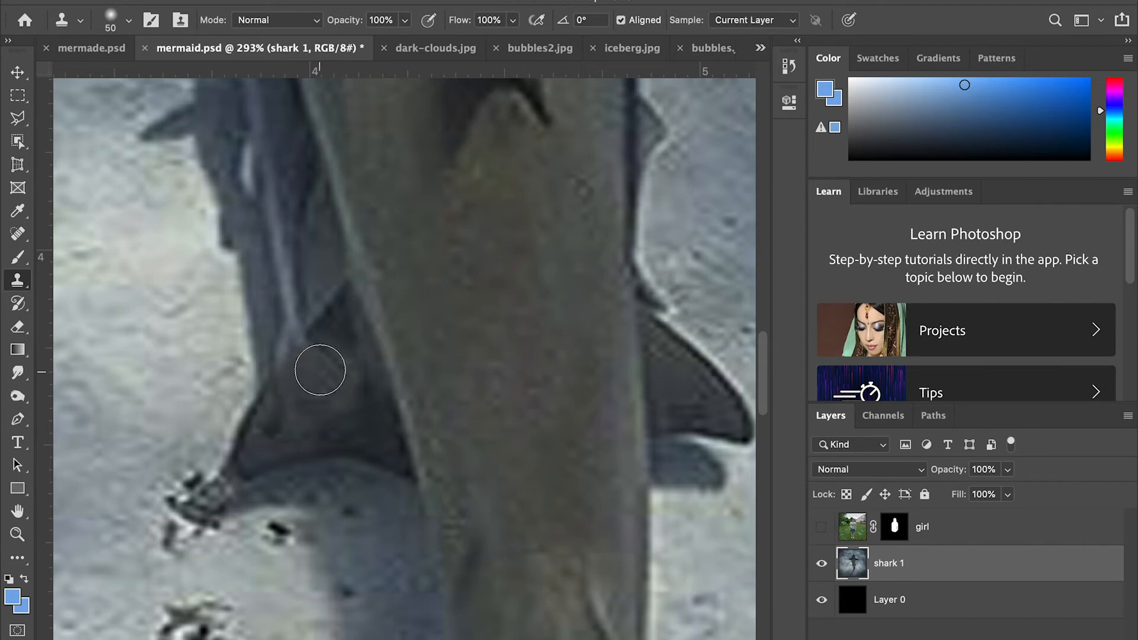
# Step: Undo the stray clone stroke and clone nearby dark skin over the pale spot on the back above the dorsal fin
pyautogui.scroll(10, 415, 347)
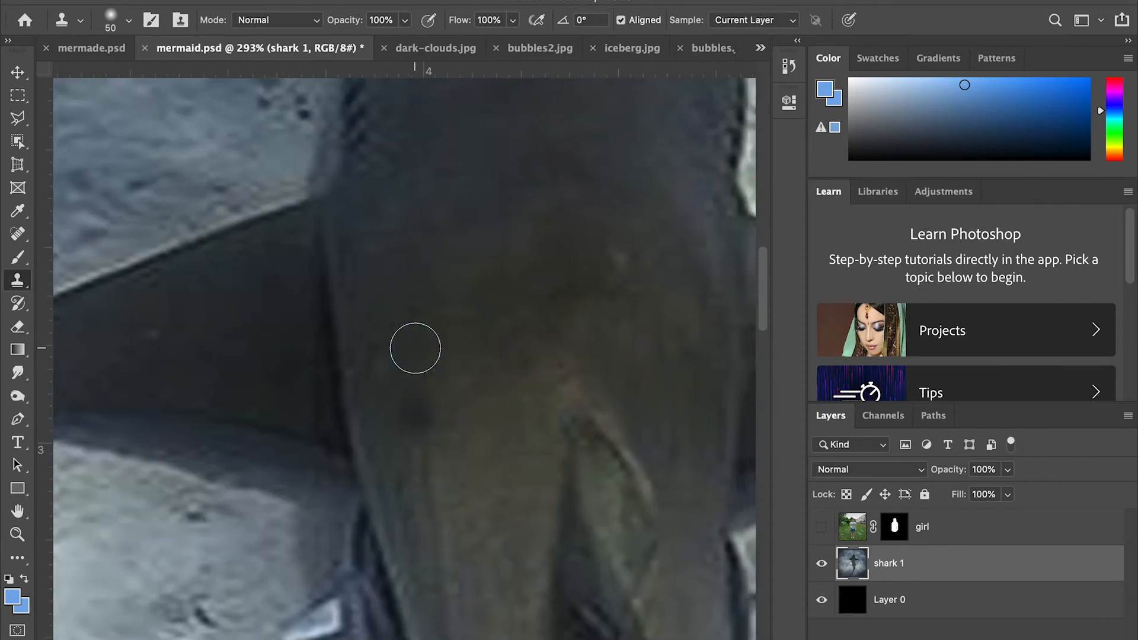
pyautogui.scroll(5, 414, 346)
pyautogui.scroll(-5, 447, 310)
pyautogui.click(406, 266)
pyautogui.press('super+z')
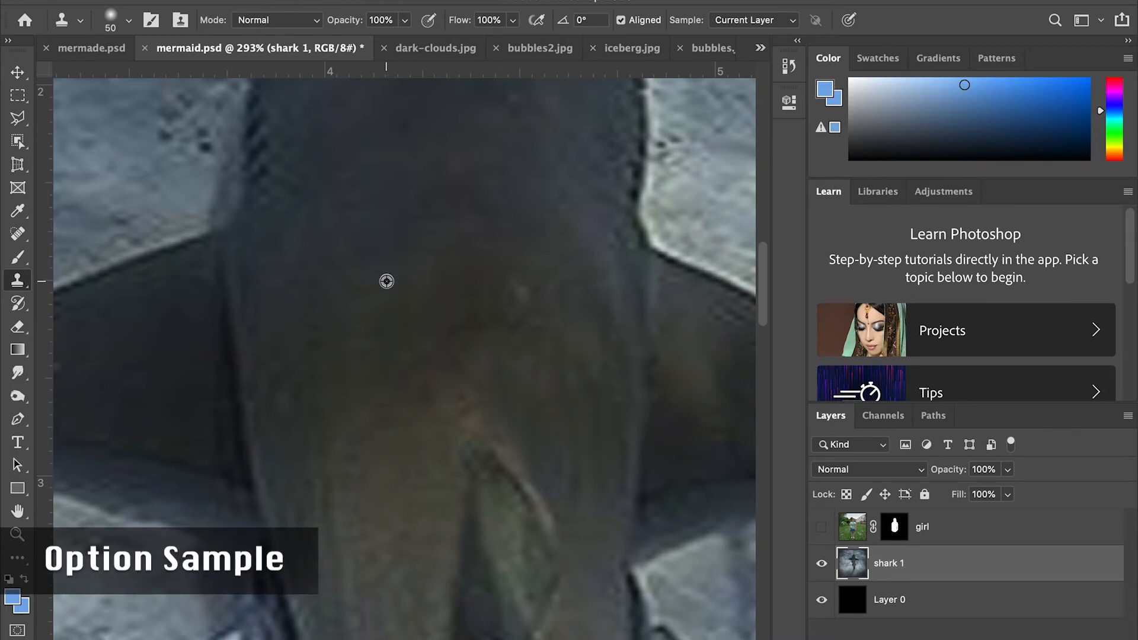
pyautogui.keyDown('alt'); pyautogui.click(382, 287); pyautogui.keyUp('alt')
pyautogui.moveTo(519, 302)
pyautogui.mouseDown()
pyautogui.moveTo(542, 293)
pyautogui.moveTo(513, 295)
pyautogui.moveTo(508, 276)
pyautogui.moveTo(540, 304)
pyautogui.moveTo(523, 290)
pyautogui.mouseUp()
pyautogui.click(455, 307)
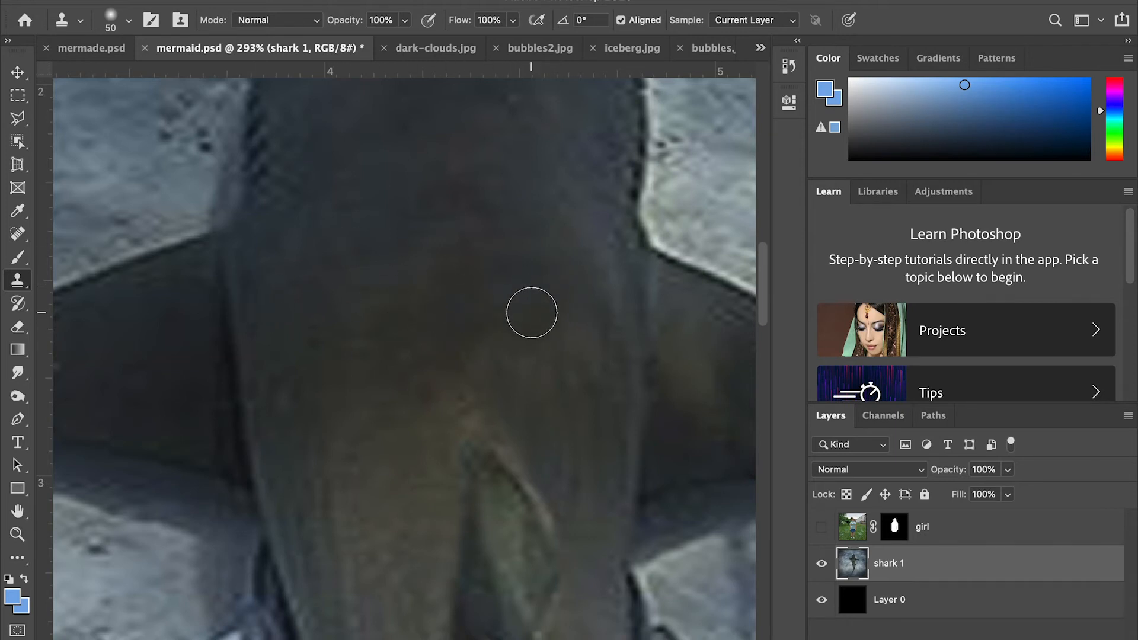
pyautogui.rightClick(18, 280)
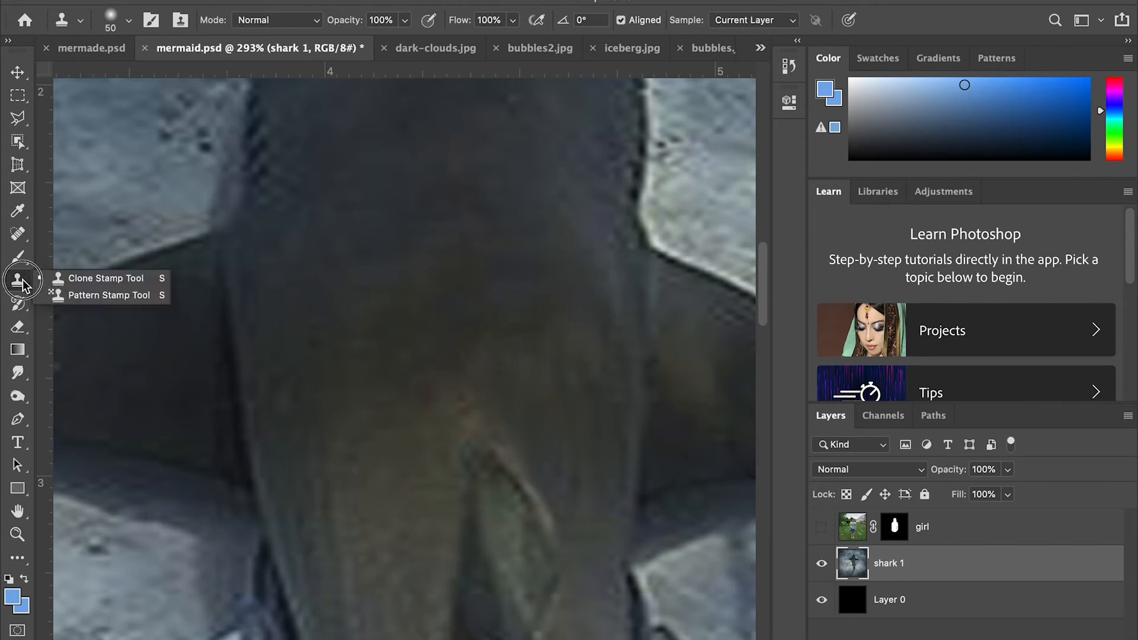
pyautogui.click(116, 280)
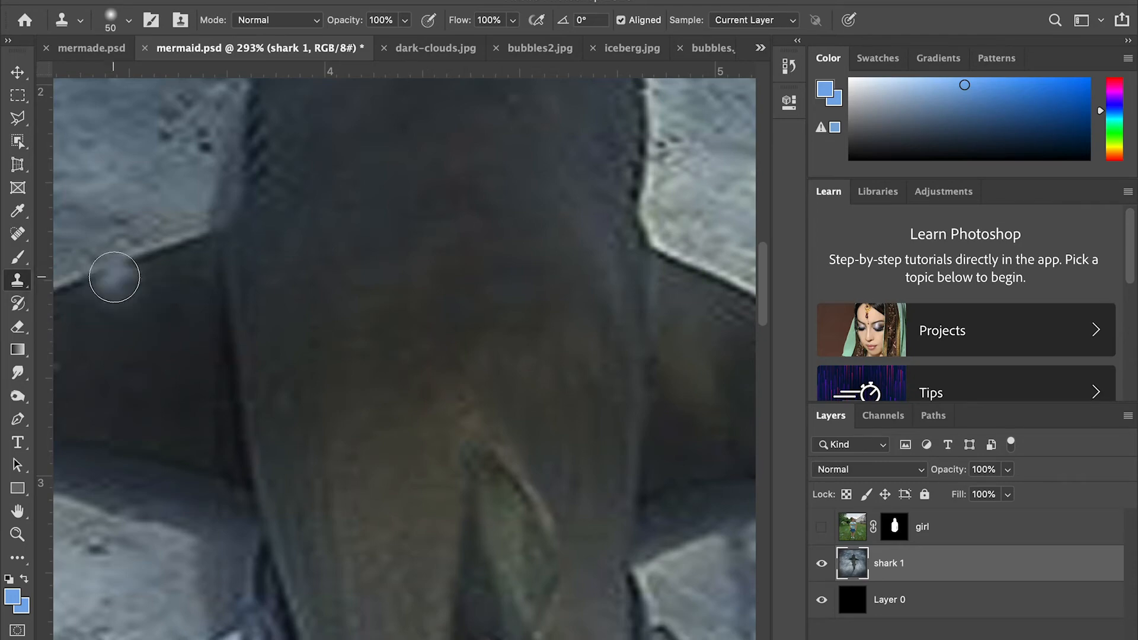
pyautogui.scroll(-4, 441, 323)
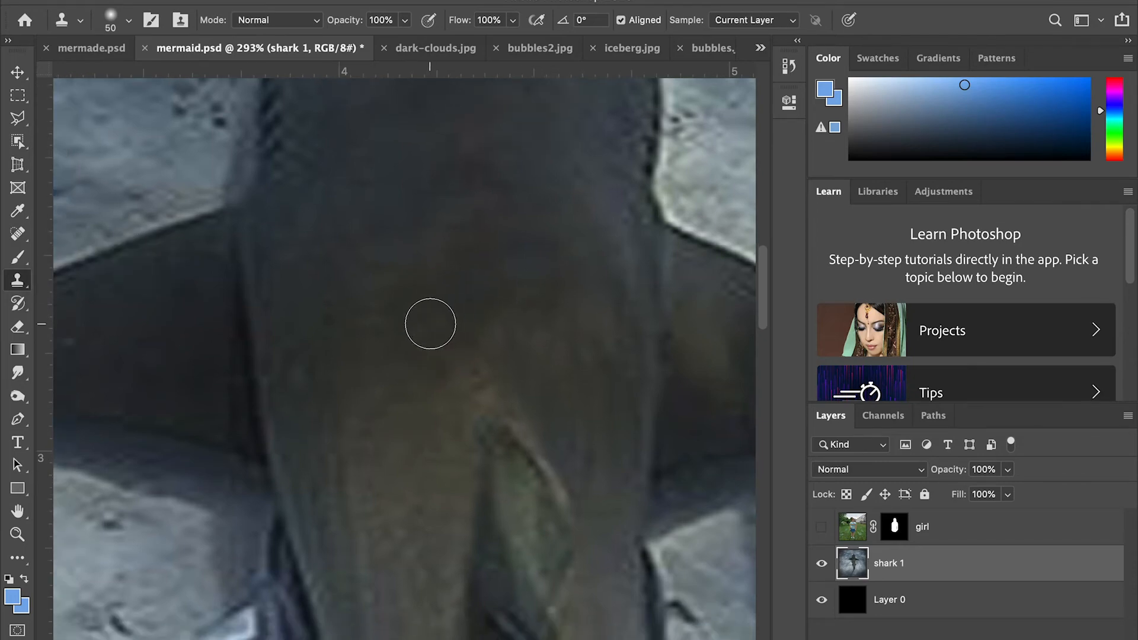
pyautogui.scroll(-1, 430, 324)
pyautogui.scroll(-5, 429, 325)
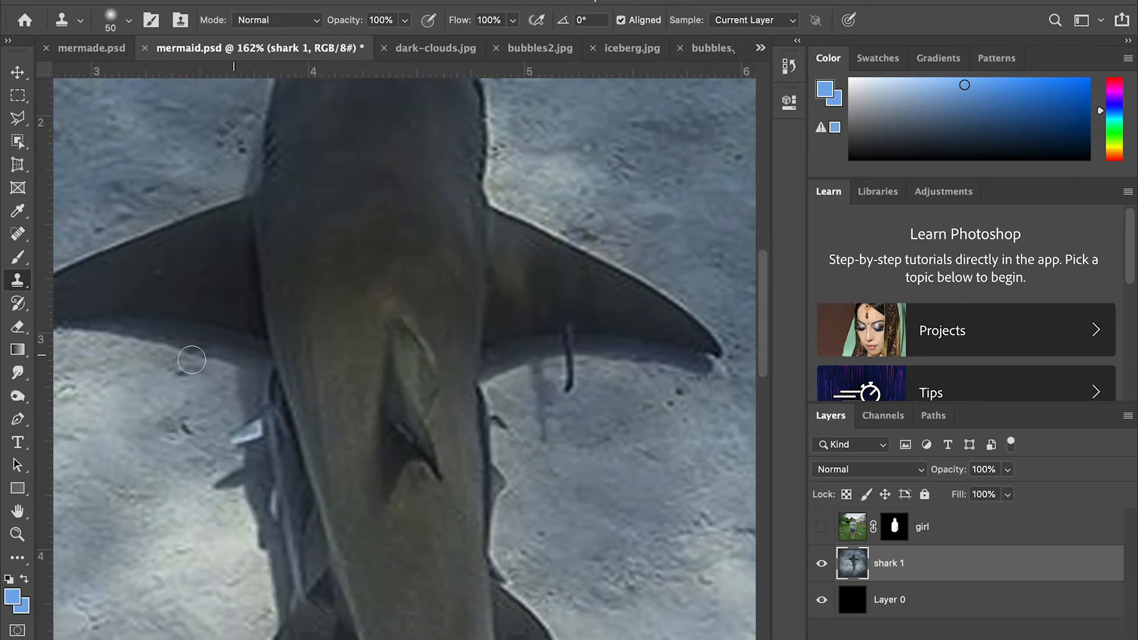
pyautogui.scroll(-5, 395, 455)
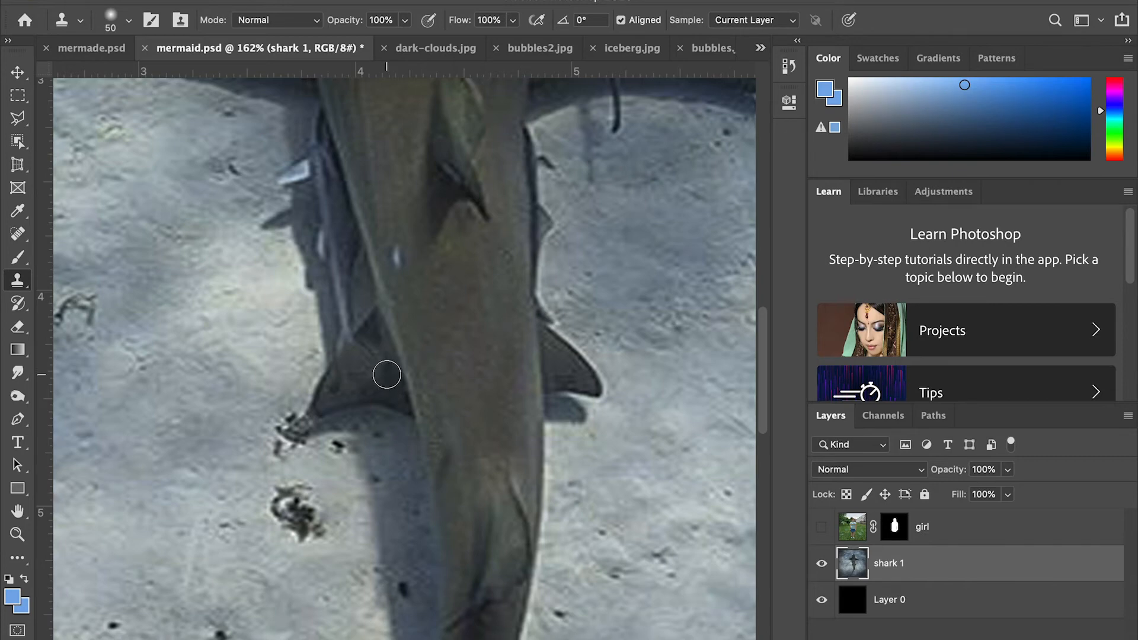
# Step: Reduce the Clone Stamp to size 25 and clone dark skin over the uneven patches inside the left-hand pelvic fin
pyautogui.moveTo(381, 374)
pyautogui.mouseDown()
pyautogui.moveTo(478, 375)
pyautogui.moveTo(425, 383)
pyautogui.mouseUp()
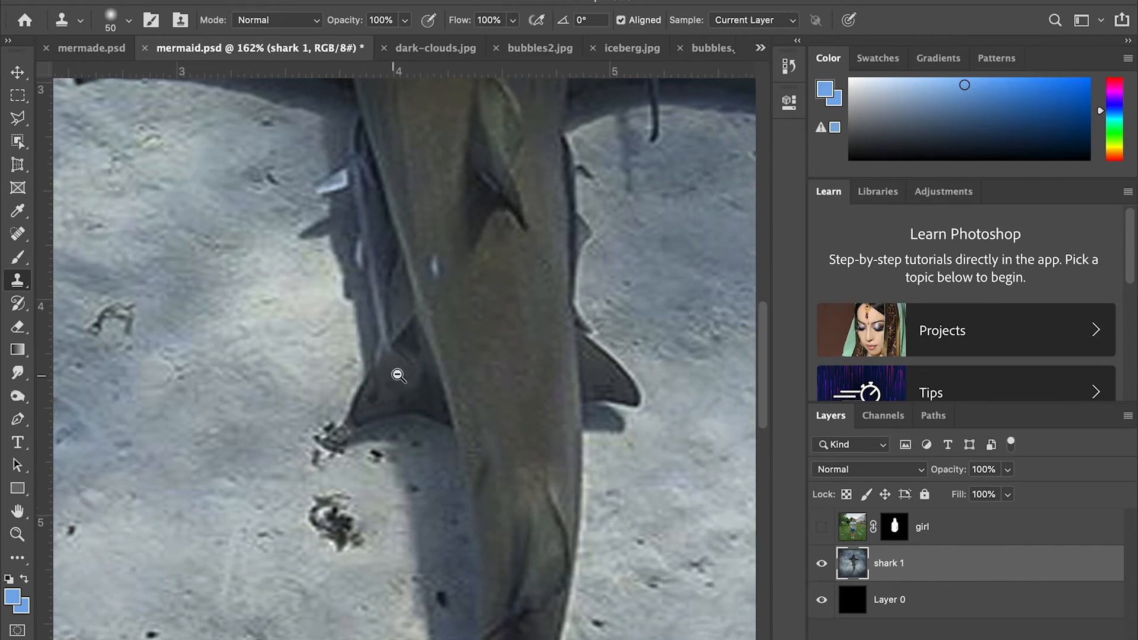
pyautogui.scroll(5, 397, 375)
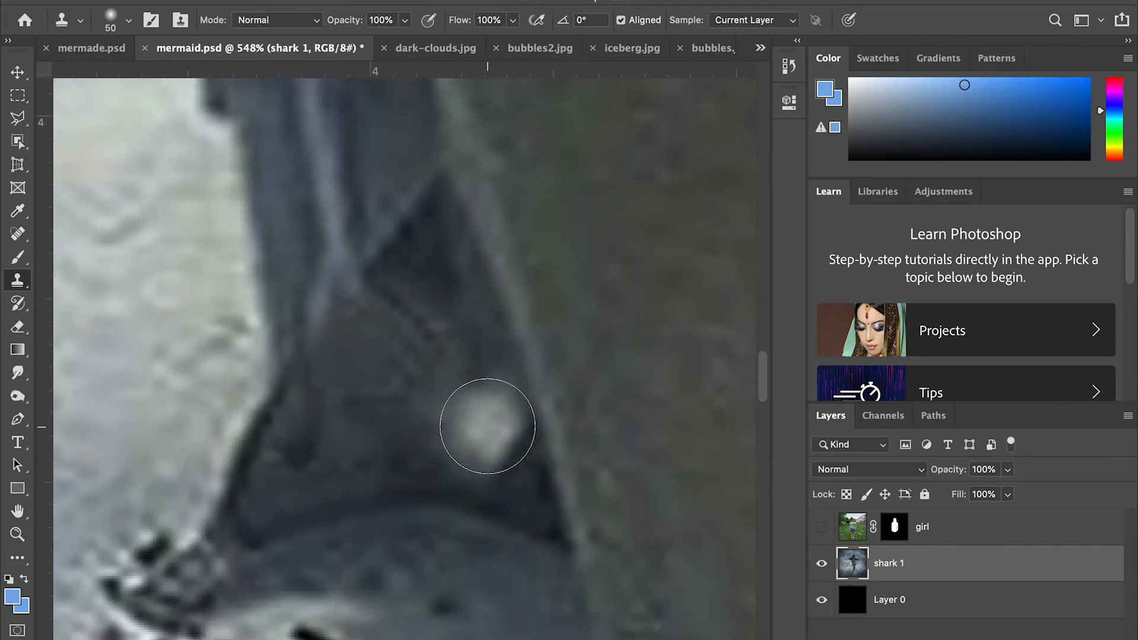
pyautogui.press('[')
pyautogui.press('[')
pyautogui.press('[')
pyautogui.press('[')
pyautogui.press('[')
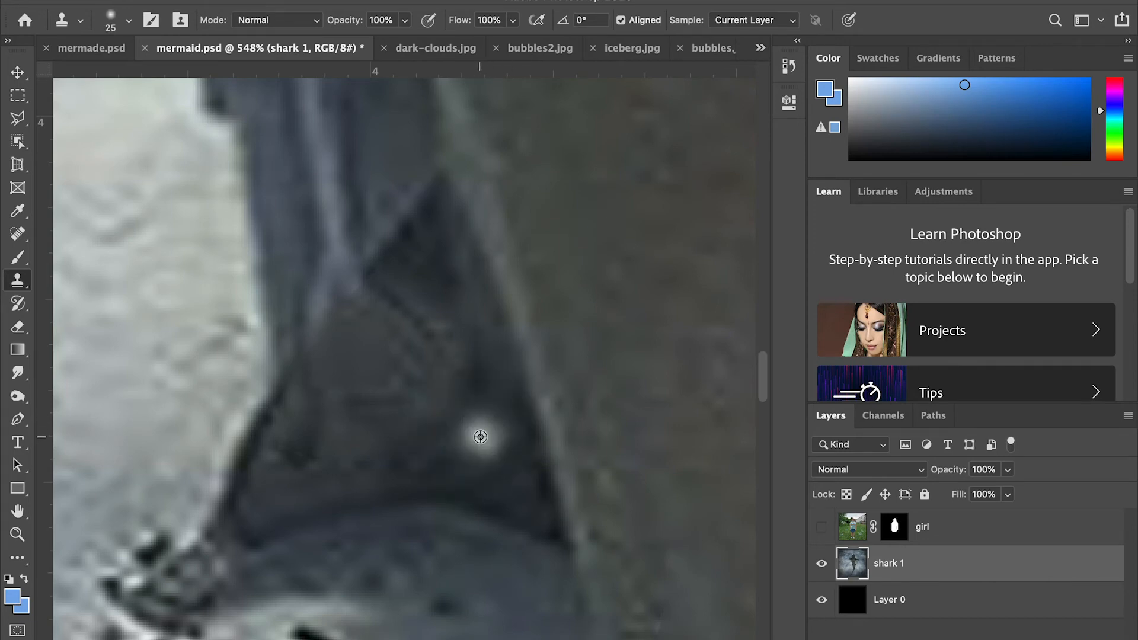
pyautogui.keyDown('alt'); pyautogui.click(487, 442); pyautogui.keyUp('alt')
pyautogui.moveTo(436, 366)
pyautogui.mouseDown()
pyautogui.moveTo(434, 342)
pyautogui.moveTo(403, 400)
pyautogui.mouseUp()
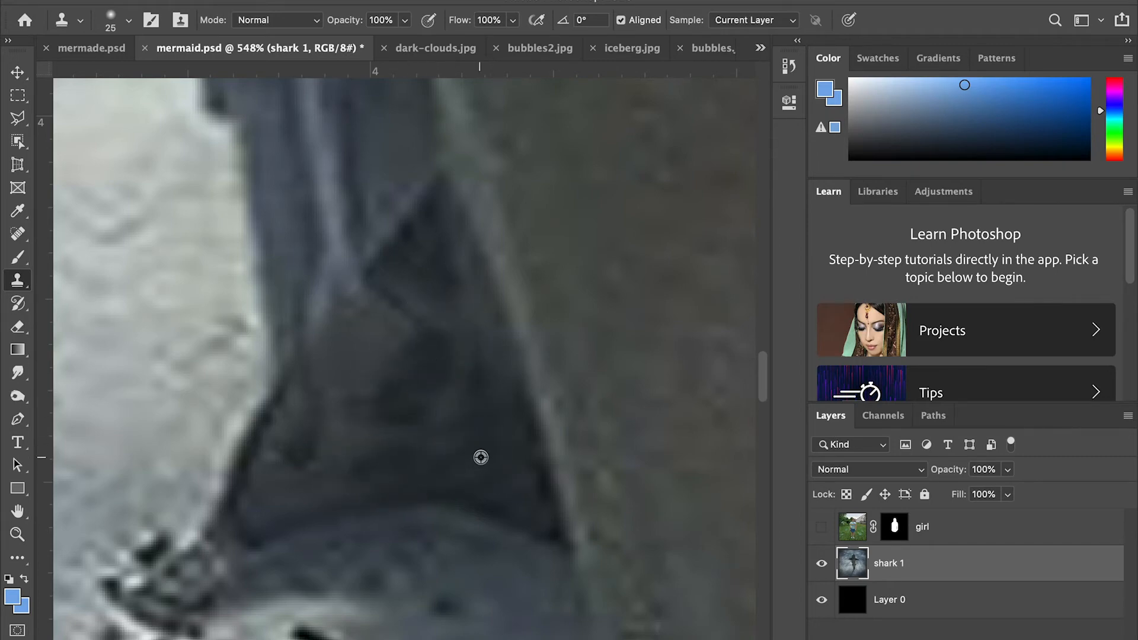
pyautogui.moveTo(273, 471); pyautogui.dragTo(291, 452)
# Step: Rebuild the left-hand pelvic fin's front edge by cloning its upper edge and dark skin over the overlapping fish remnants
pyautogui.keyDown('alt'); pyautogui.click(434, 249); pyautogui.keyUp('alt')
pyautogui.moveTo(425, 299)
pyautogui.mouseDown()
pyautogui.moveTo(406, 297)
pyautogui.moveTo(383, 317)
pyautogui.mouseUp()
pyautogui.moveTo(380, 259)
pyautogui.mouseDown()
pyautogui.moveTo(340, 309)
pyautogui.moveTo(361, 285)
pyautogui.mouseUp()
pyautogui.keyDown('alt'); pyautogui.click(389, 248); pyautogui.keyUp('alt')
pyautogui.moveTo(316, 340); pyautogui.dragTo(295, 368)
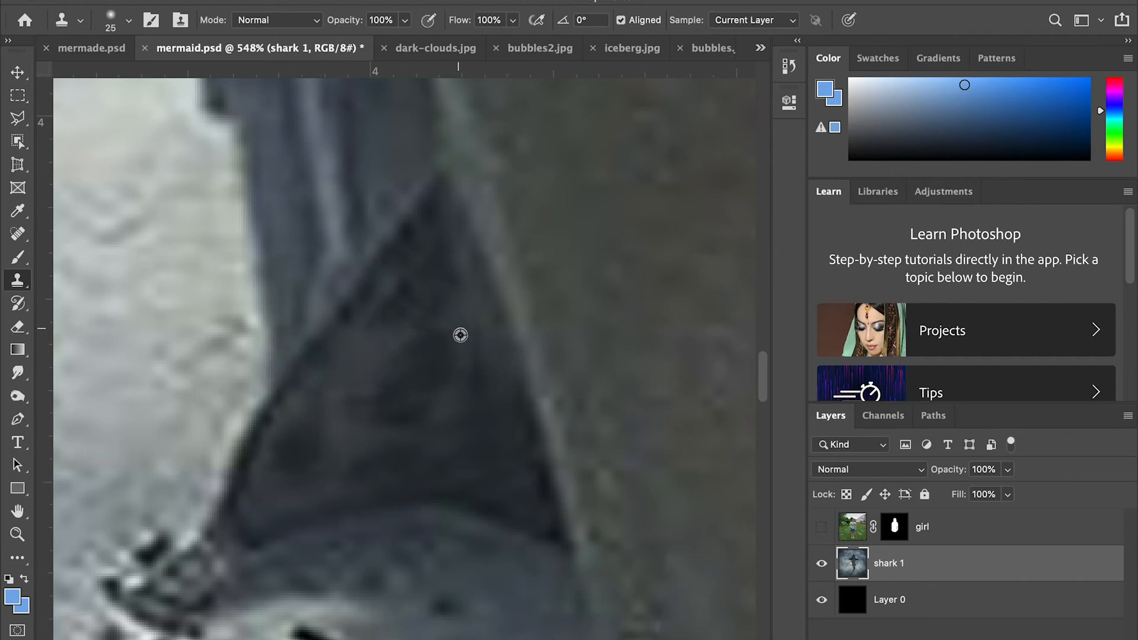
pyautogui.moveTo(434, 379)
pyautogui.mouseDown()
pyautogui.moveTo(439, 352)
pyautogui.moveTo(416, 349)
pyautogui.moveTo(406, 414)
pyautogui.mouseUp()
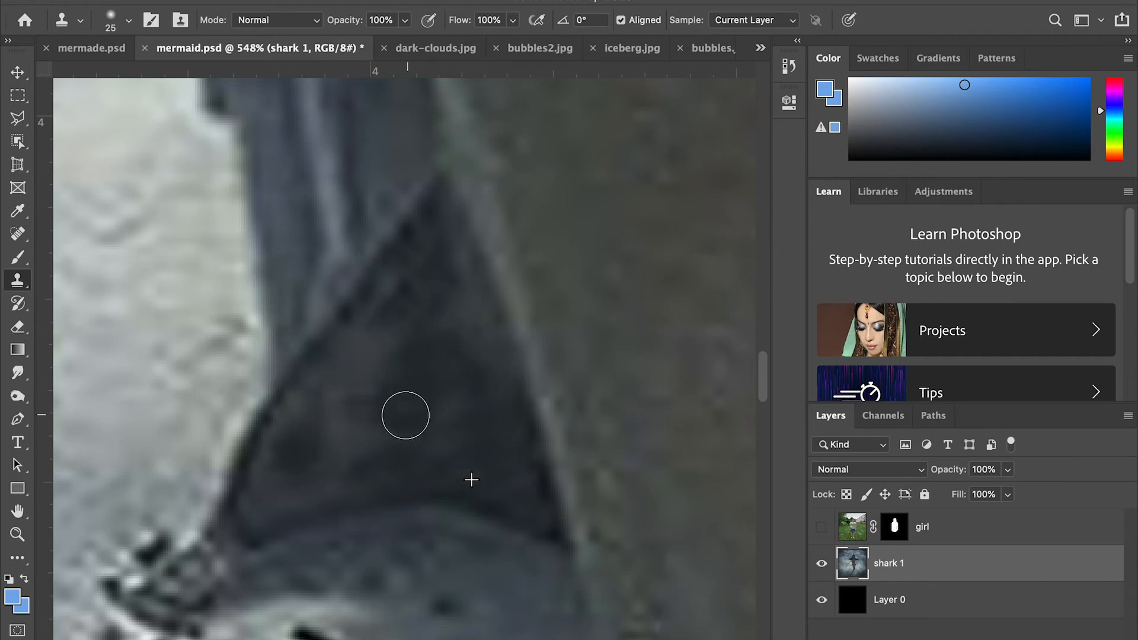
# Step: Examine the retouched shark from the head and pectoral fins down to the tail for remaining blemishes
pyautogui.scroll(-5, 434, 380)
pyautogui.scroll(-3, 434, 380)
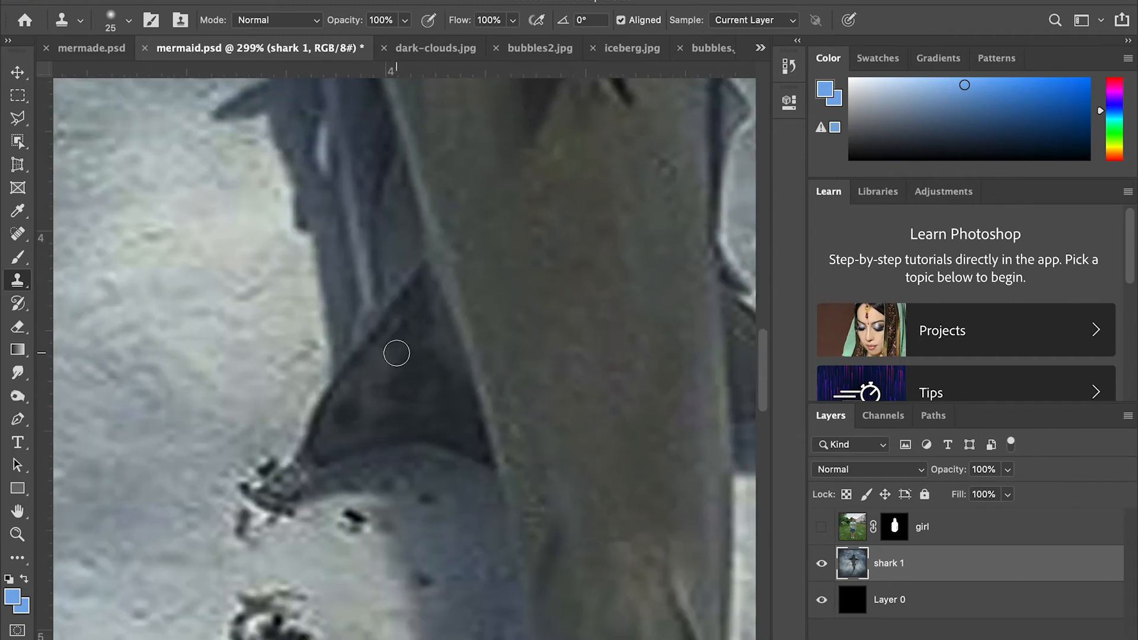
pyautogui.scroll(-4, 400, 406)
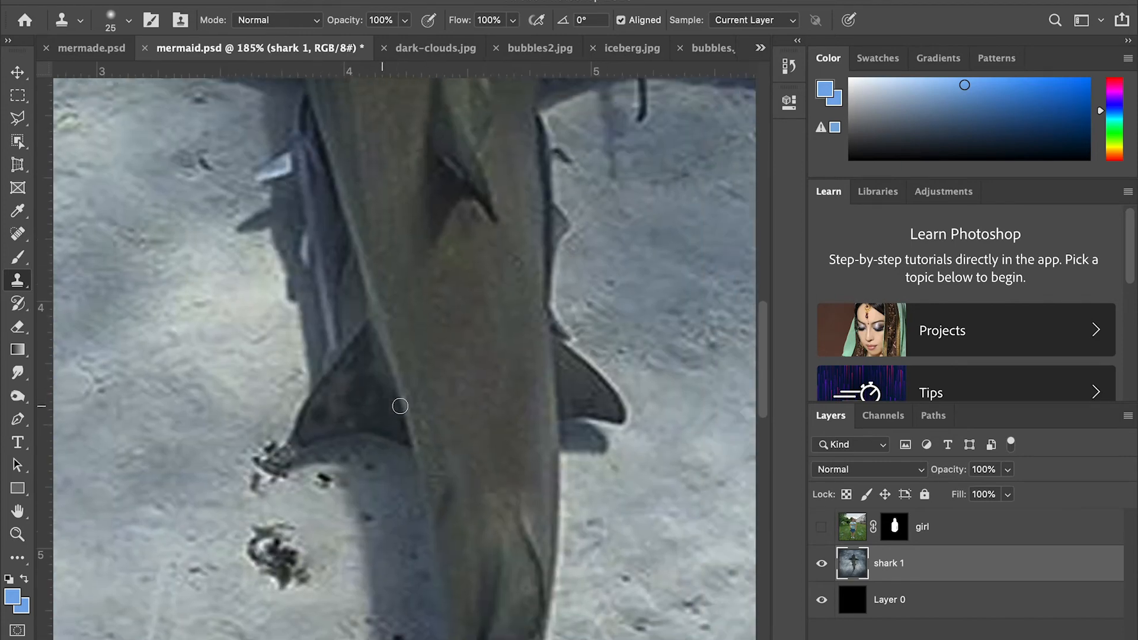
pyautogui.scroll(3, 374, 412)
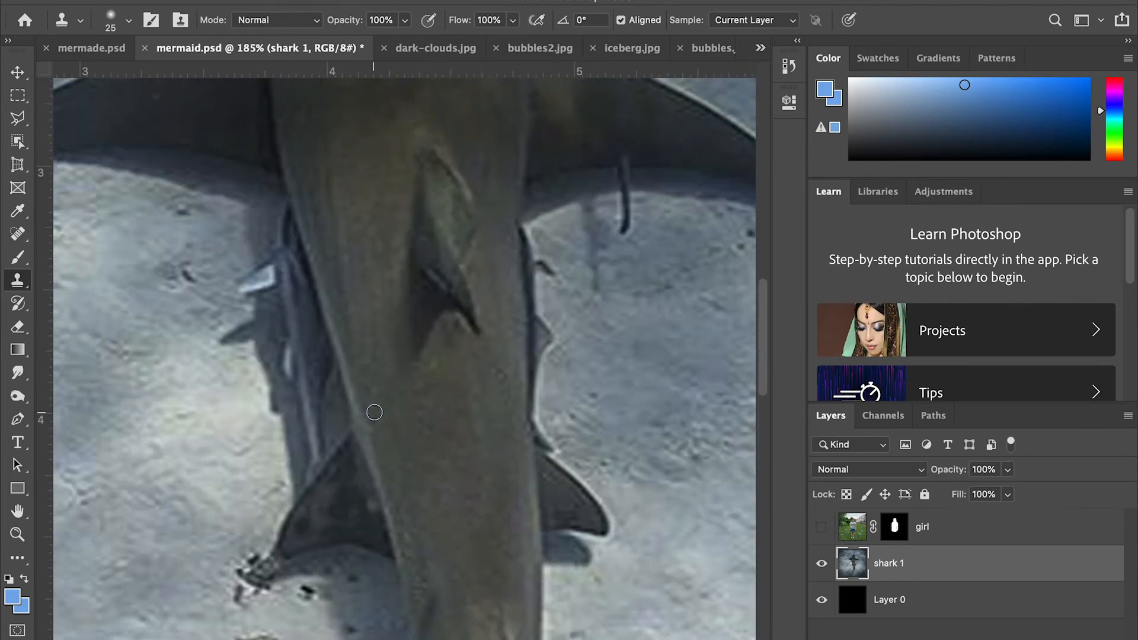
pyautogui.scroll(3, 421, 320)
pyautogui.scroll(-4, 421, 321)
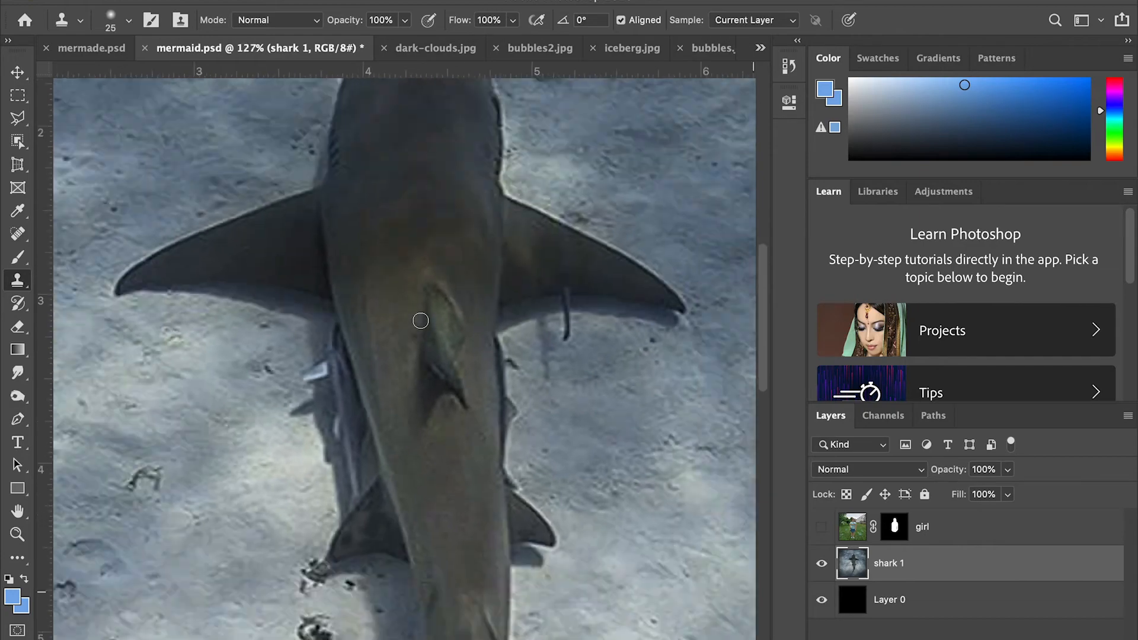
pyautogui.scroll(-10, 408, 364)
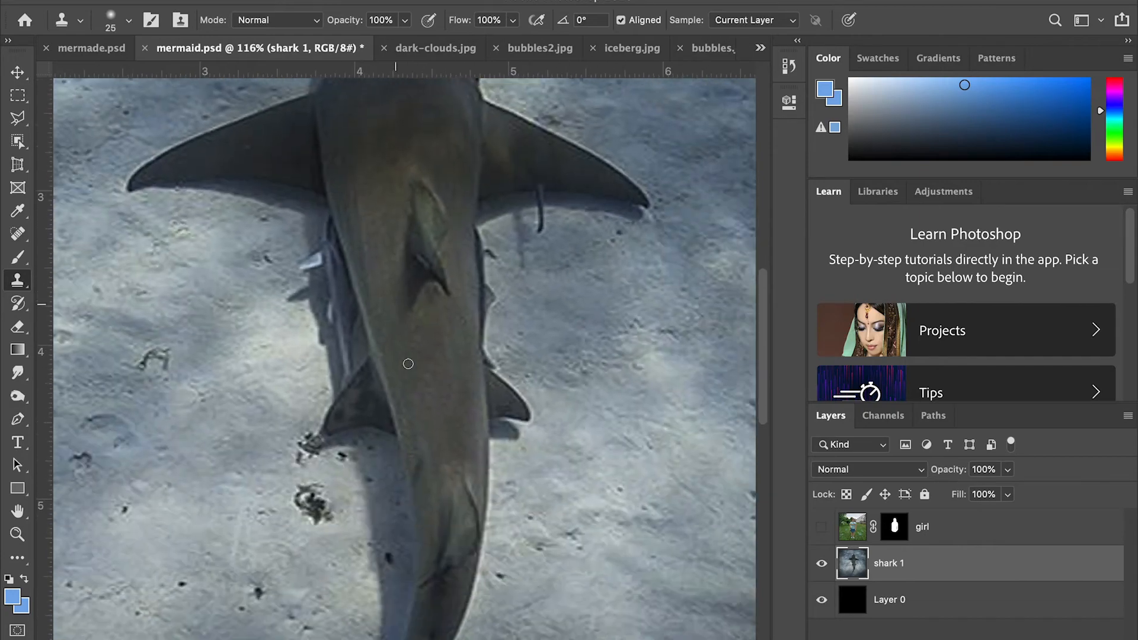
pyautogui.scroll(10, 408, 363)
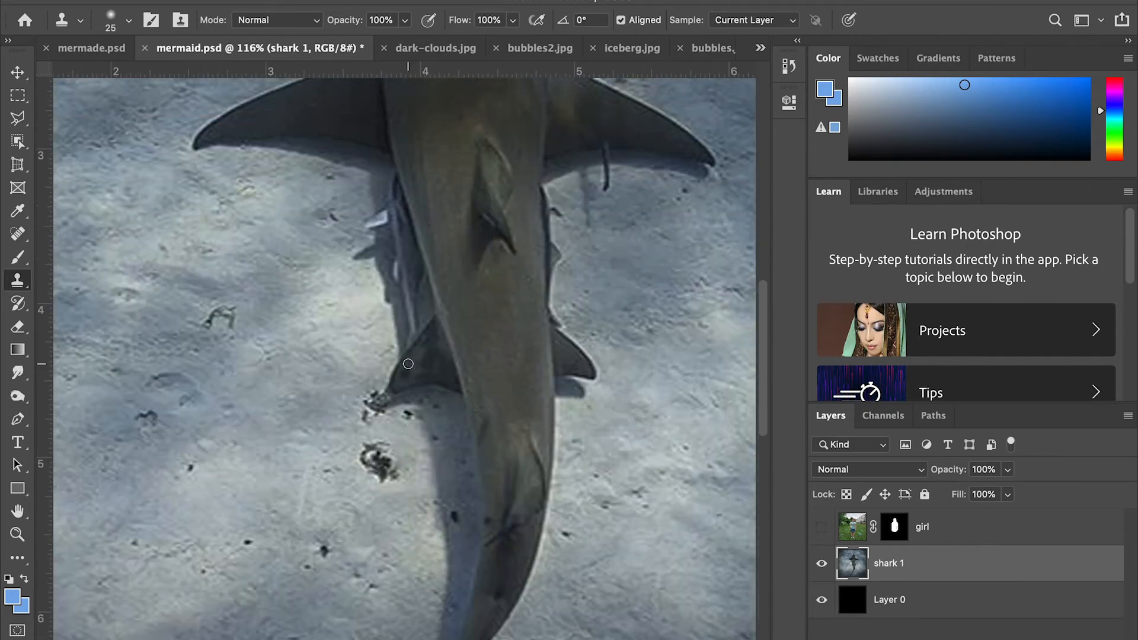
pyautogui.scroll(-3, 455, 339)
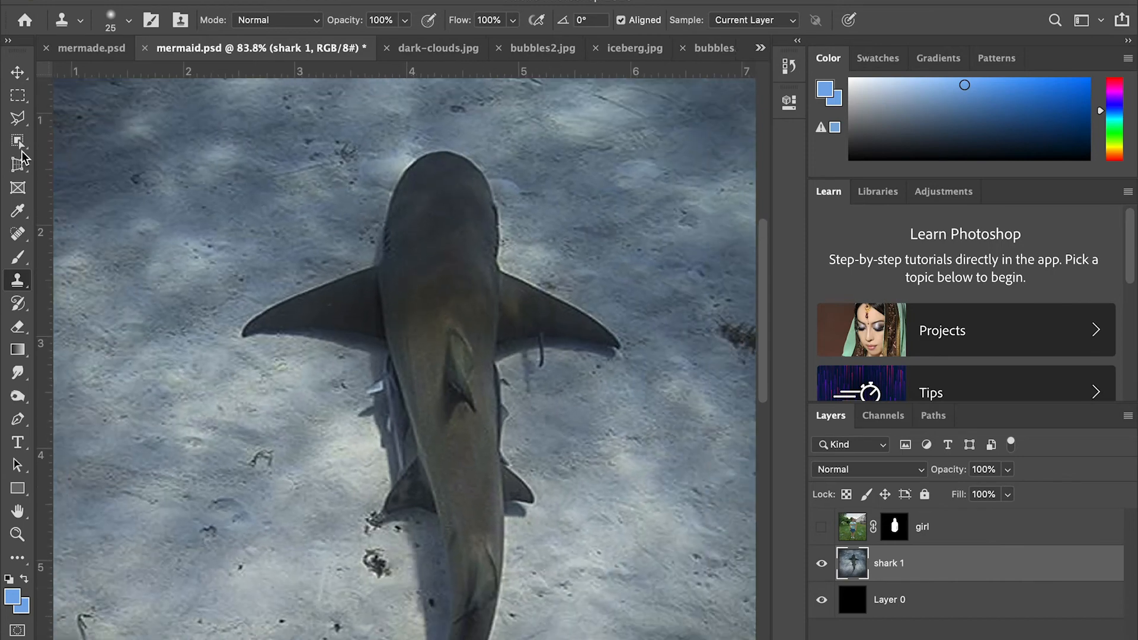
# Step: Try selecting the whole shark with the Object Selection tool in Rectangle mode, and deselect it
pyautogui.moveTo(18, 141); pyautogui.dragTo(102, 146)
pyautogui.scroll(-3, 333, 184)
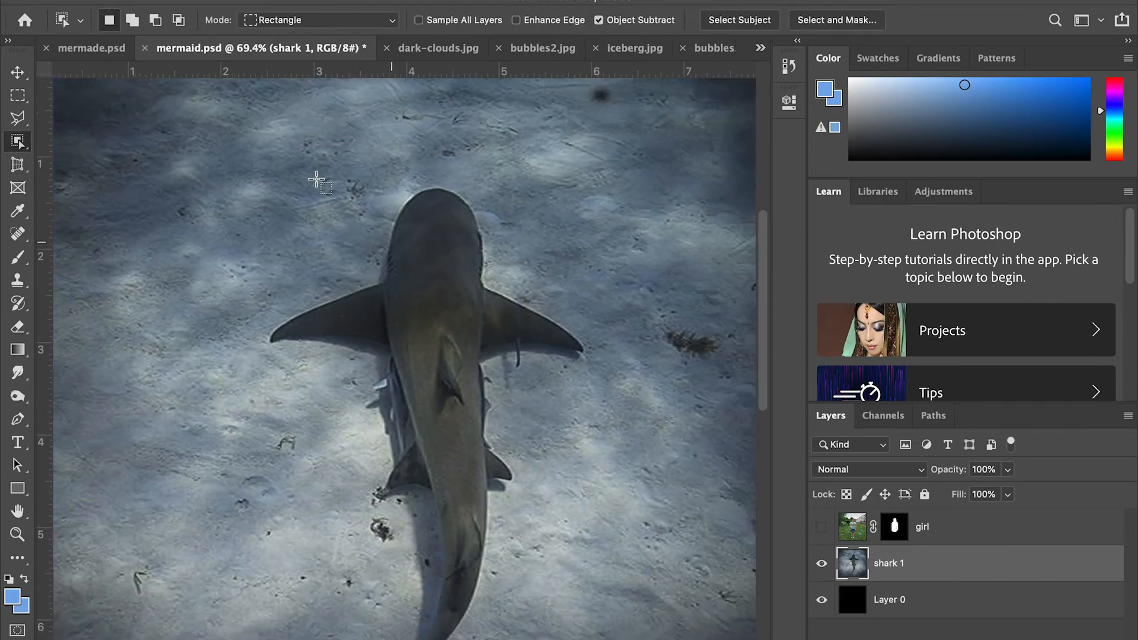
pyautogui.scroll(-3, 326, 198)
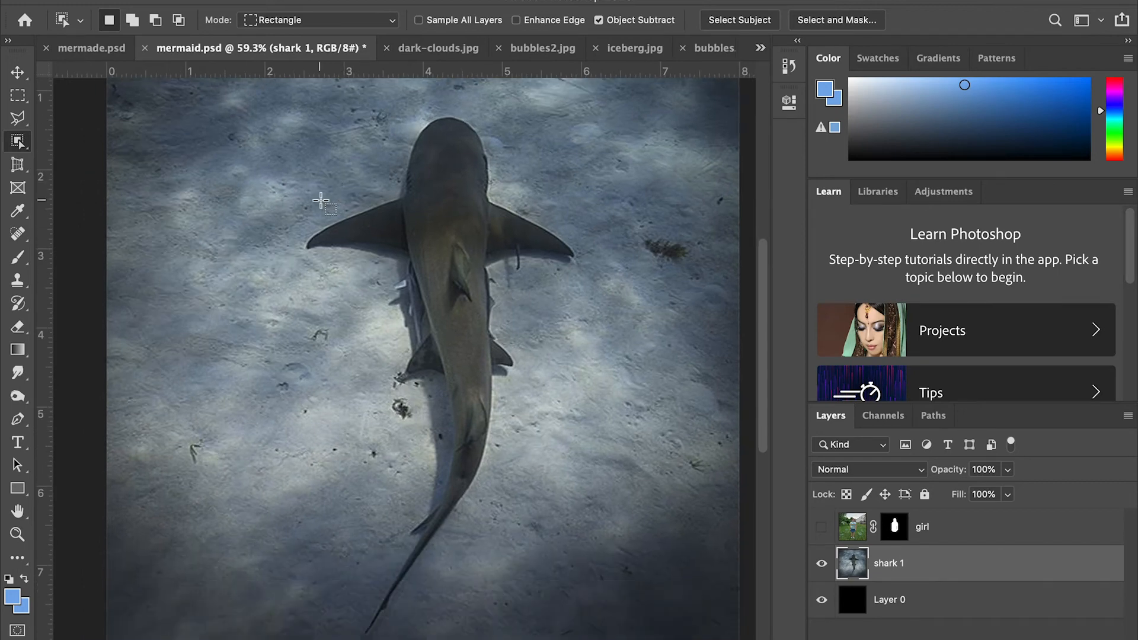
pyautogui.moveTo(309, 106)
pyautogui.mouseDown()
pyautogui.moveTo(579, 394)
pyautogui.moveTo(563, 393)
pyautogui.moveTo(584, 468)
pyautogui.moveTo(571, 603)
pyautogui.moveTo(559, 609)
pyautogui.moveTo(586, 629)
pyautogui.moveTo(578, 637)
pyautogui.mouseUp()
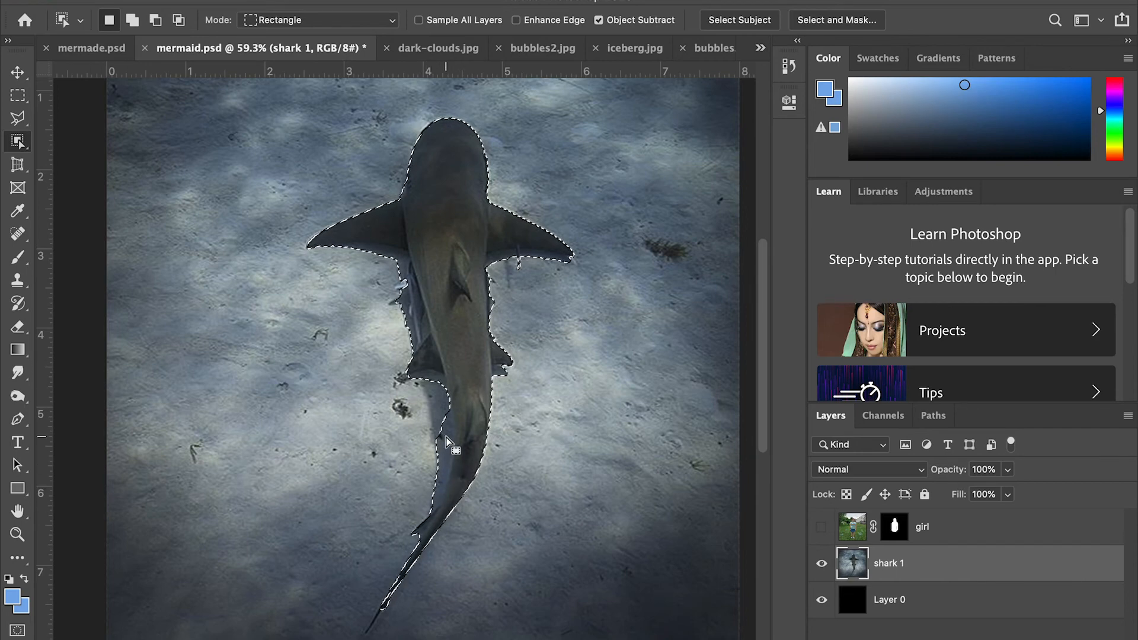
pyautogui.press('super+d')
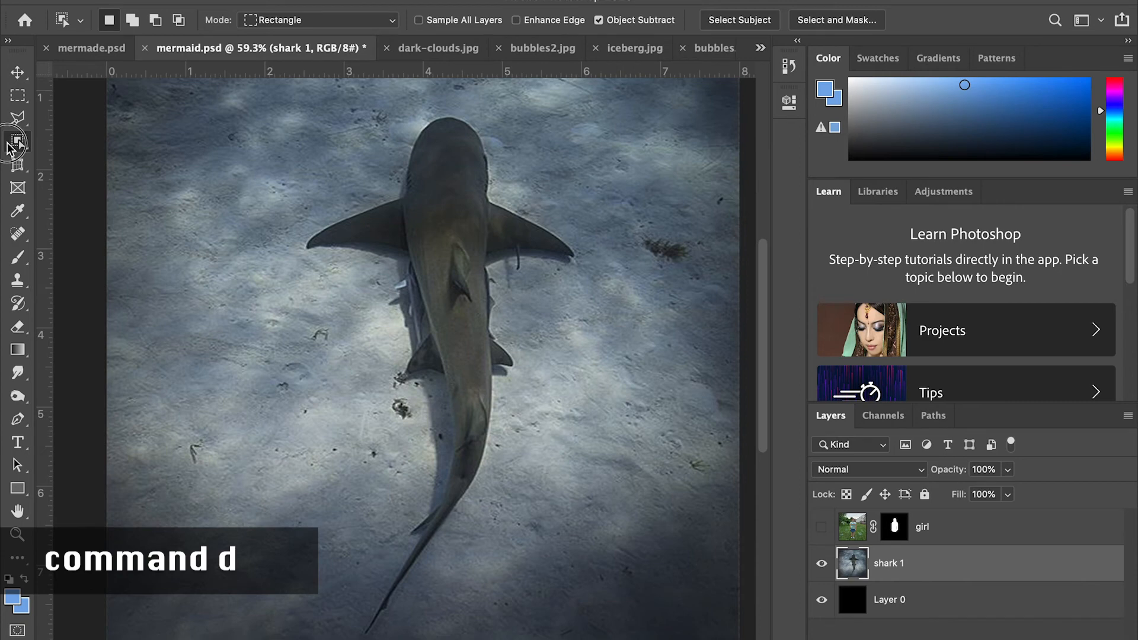
# Step: Select the shark's head using the Quick Selection tool with a brush size of 70
pyautogui.click(11, 148)
pyautogui.click(78, 147)
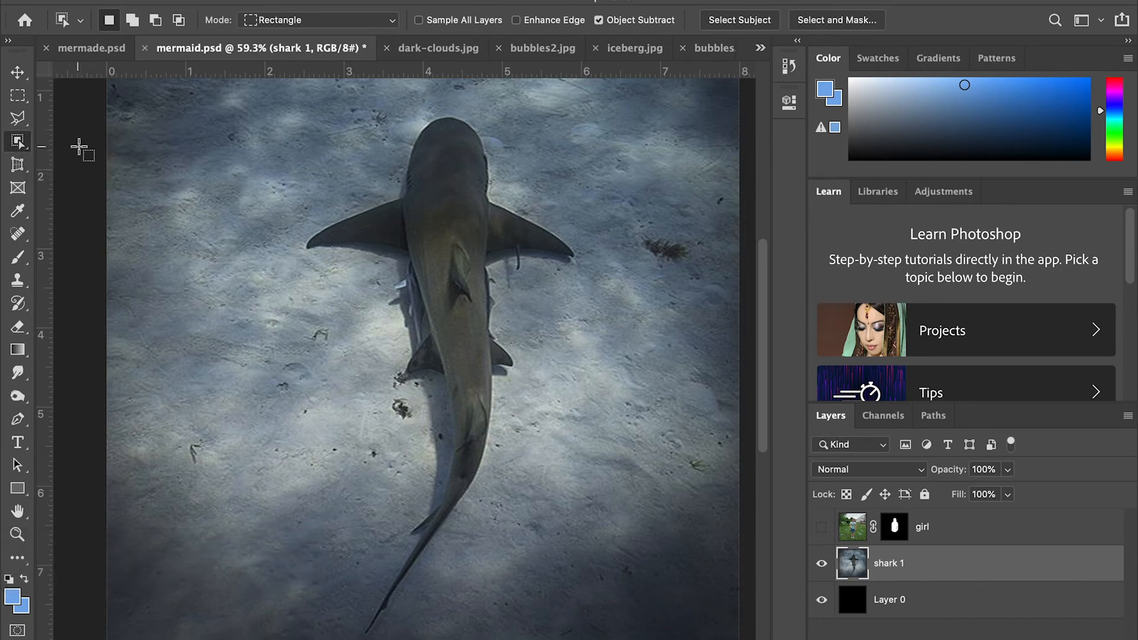
pyautogui.click(33, 153)
pyautogui.click(104, 155)
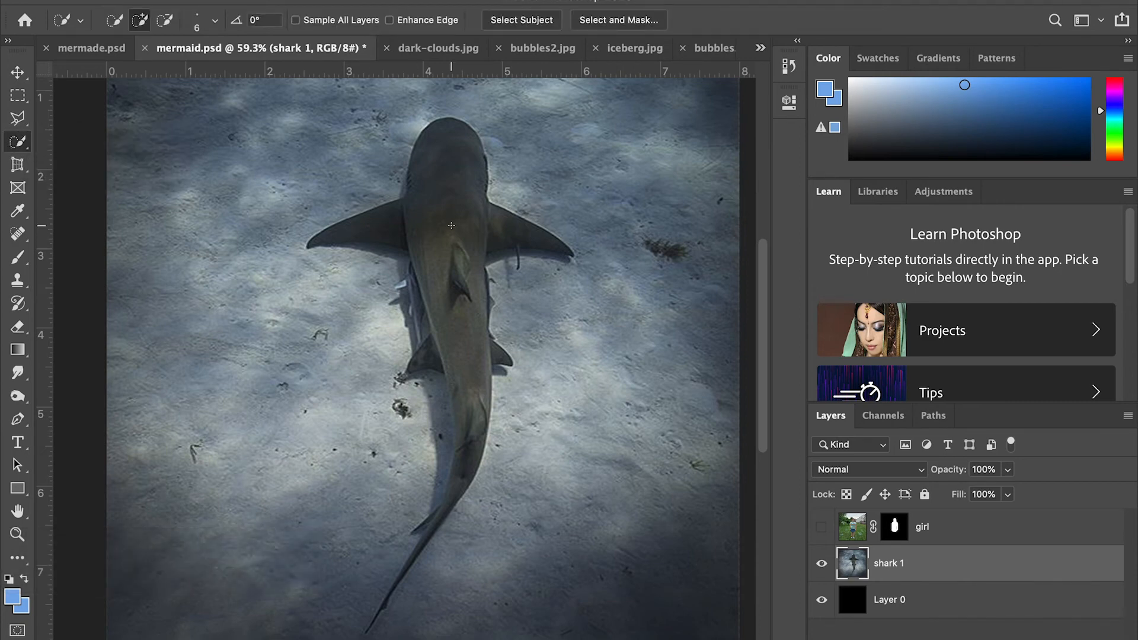
pyautogui.scroll(5, 451, 225)
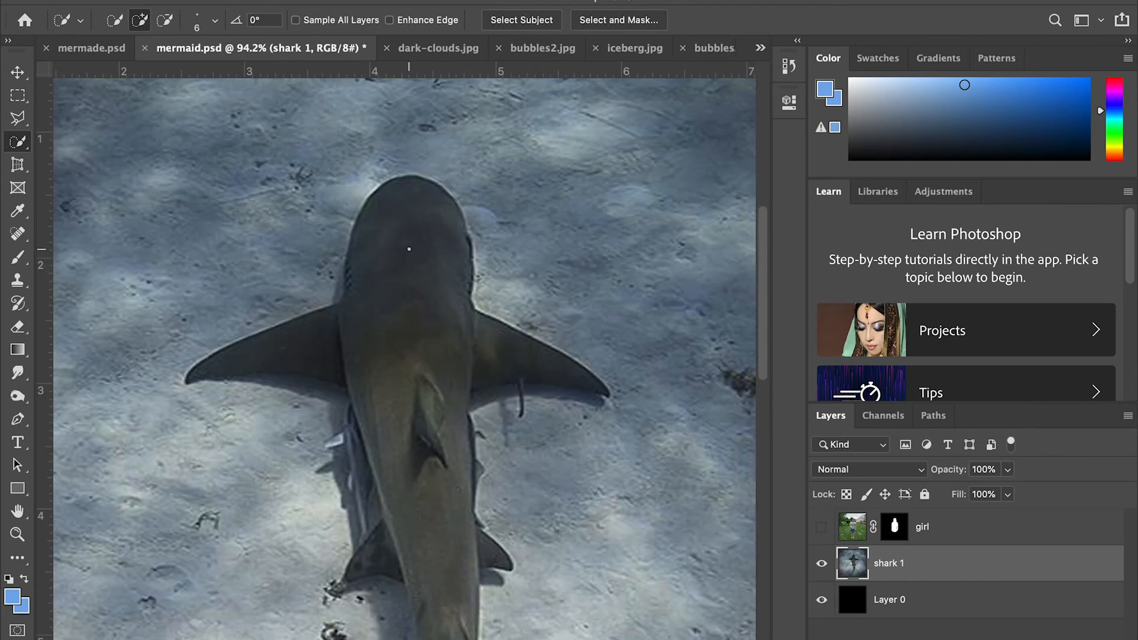
pyautogui.press(']')
pyautogui.press(']')
pyautogui.press(']')
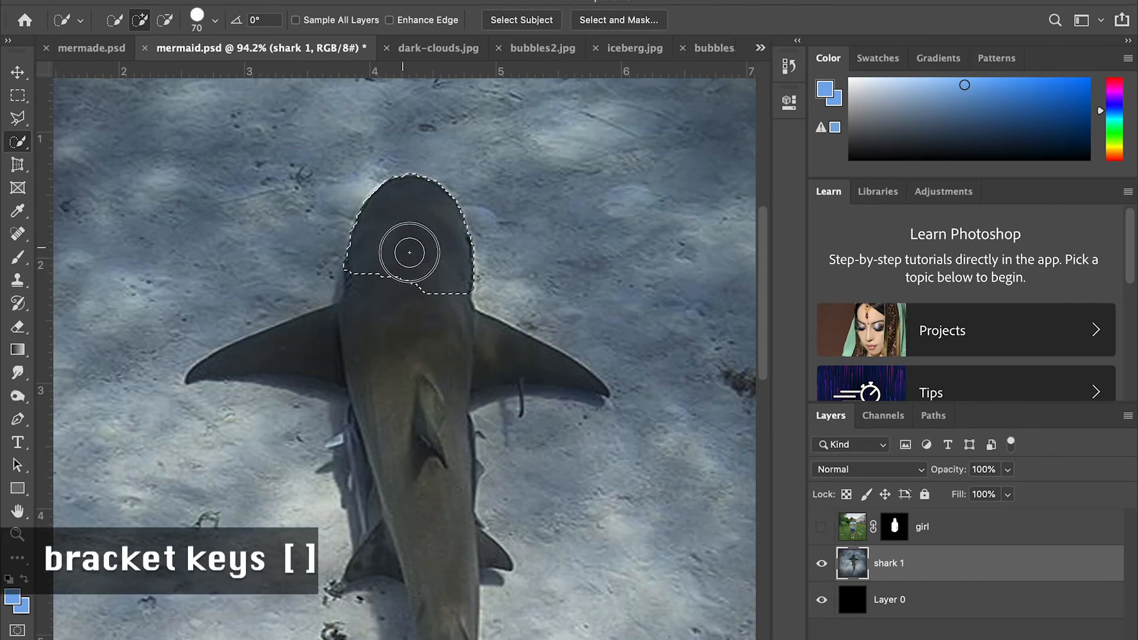
# Step: Try extending the Quick Selection from the shark's head over the pectoral fins, body, pelvic fins and tail
pyautogui.press('[')
pyautogui.press('[')
pyautogui.press('[')
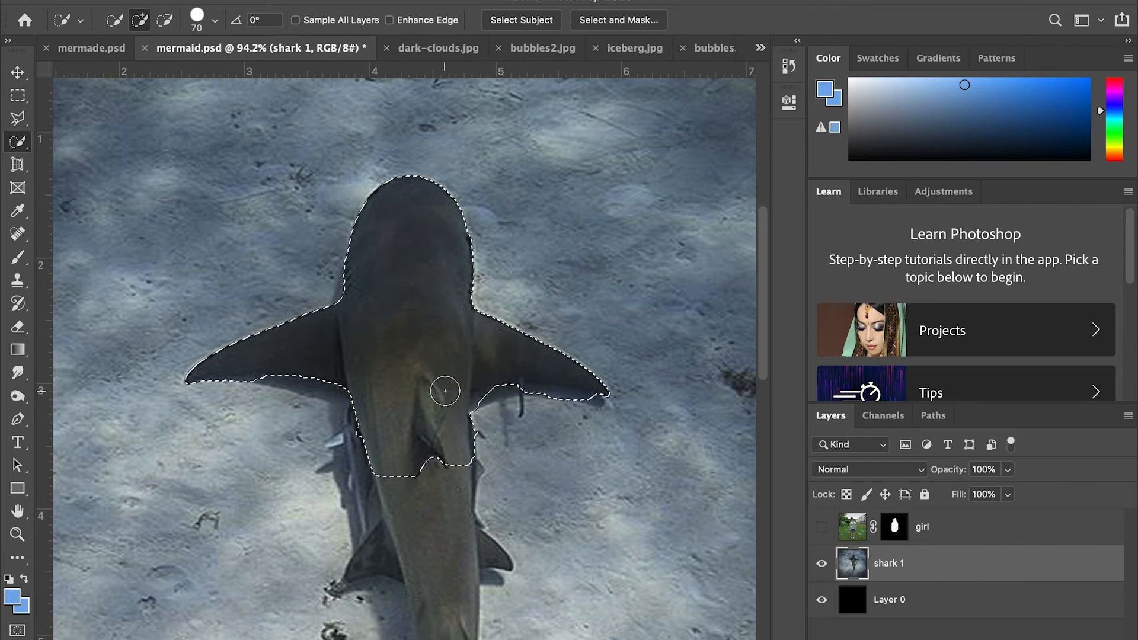
pyautogui.scroll(-5, 445, 391)
pyautogui.scroll(-2, 400, 394)
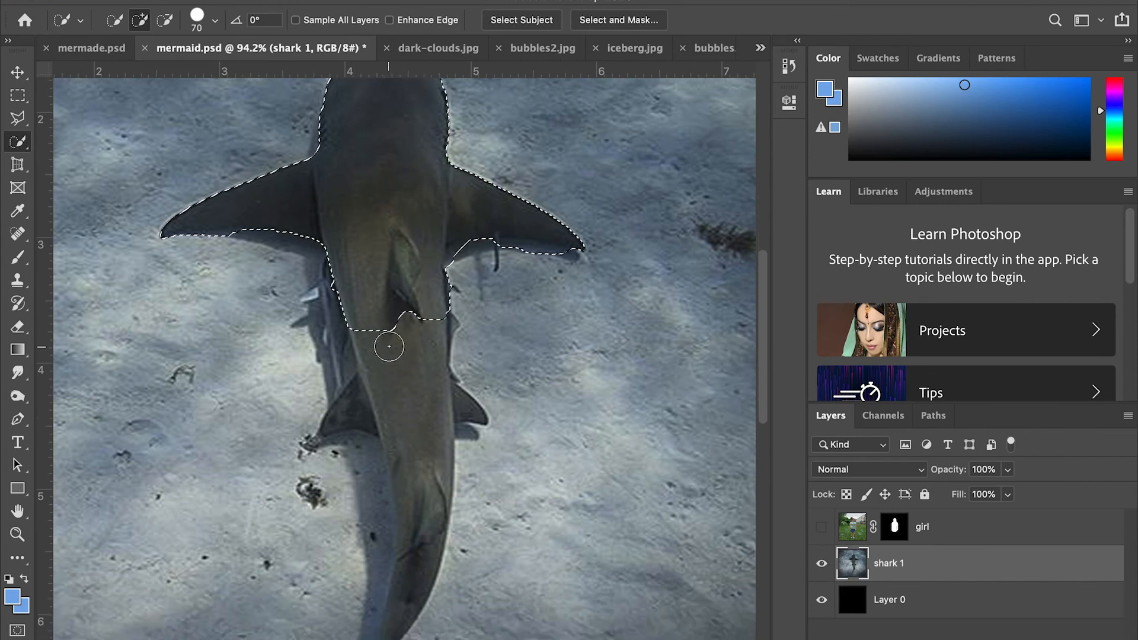
pyautogui.moveTo(384, 337)
pyautogui.mouseDown()
pyautogui.moveTo(386, 325)
pyautogui.moveTo(368, 343)
pyautogui.moveTo(427, 442)
pyautogui.mouseUp()
pyautogui.scroll(-2, 413, 404)
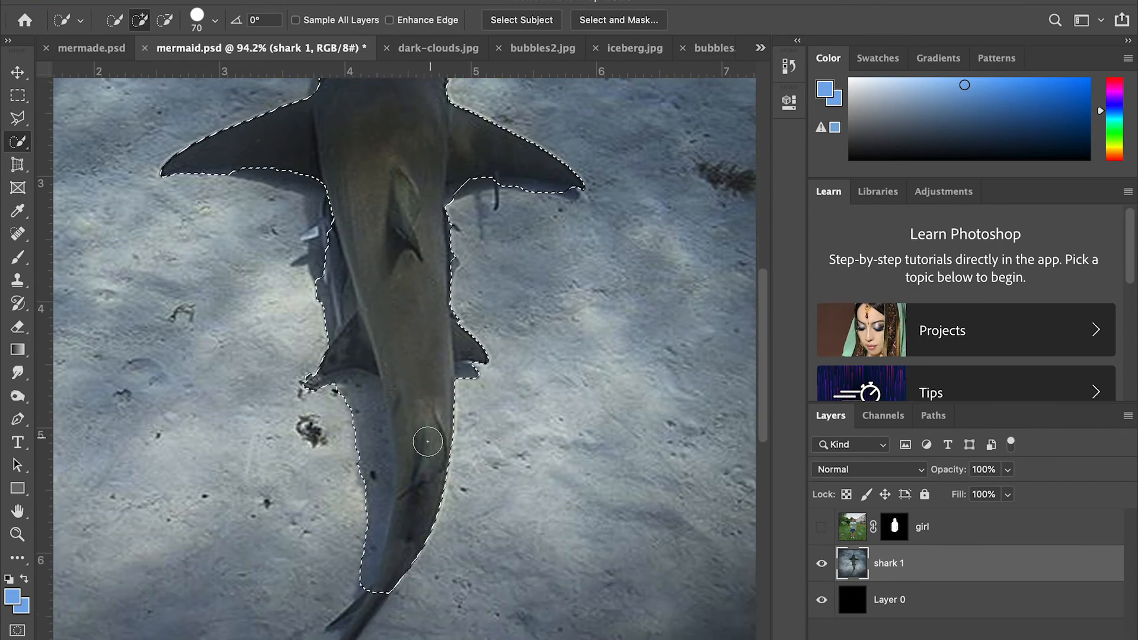
# Step: Try subtracting the shadow along the left-hand side of the tail from the Quick Selection
pyautogui.keyDown('alt'); pyautogui.click(359, 397); pyautogui.keyUp('alt')
pyautogui.moveTo(359, 398)
pyautogui.mouseDown()
pyautogui.moveTo(363, 478)
pyautogui.moveTo(350, 527)
pyautogui.mouseUp()
pyautogui.moveTo(403, 441)
pyautogui.mouseDown()
pyautogui.moveTo(424, 445)
pyautogui.moveTo(395, 564)
pyautogui.mouseUp()
pyautogui.moveTo(419, 487); pyautogui.dragTo(419, 473)
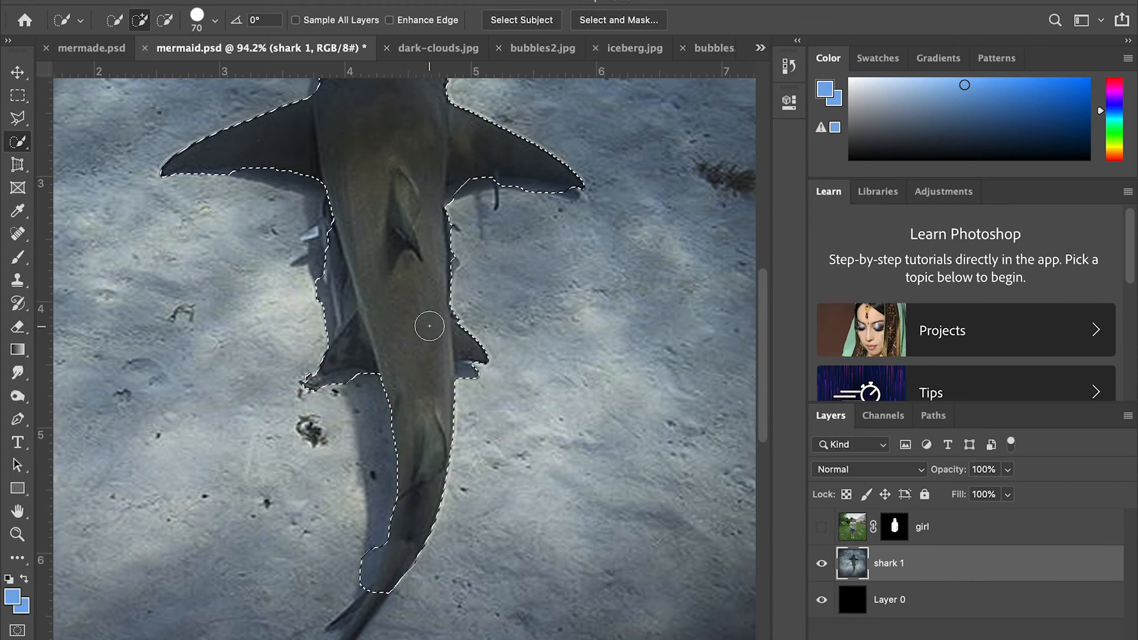
pyautogui.scroll(-6, 430, 326)
pyautogui.scroll(4, 426, 323)
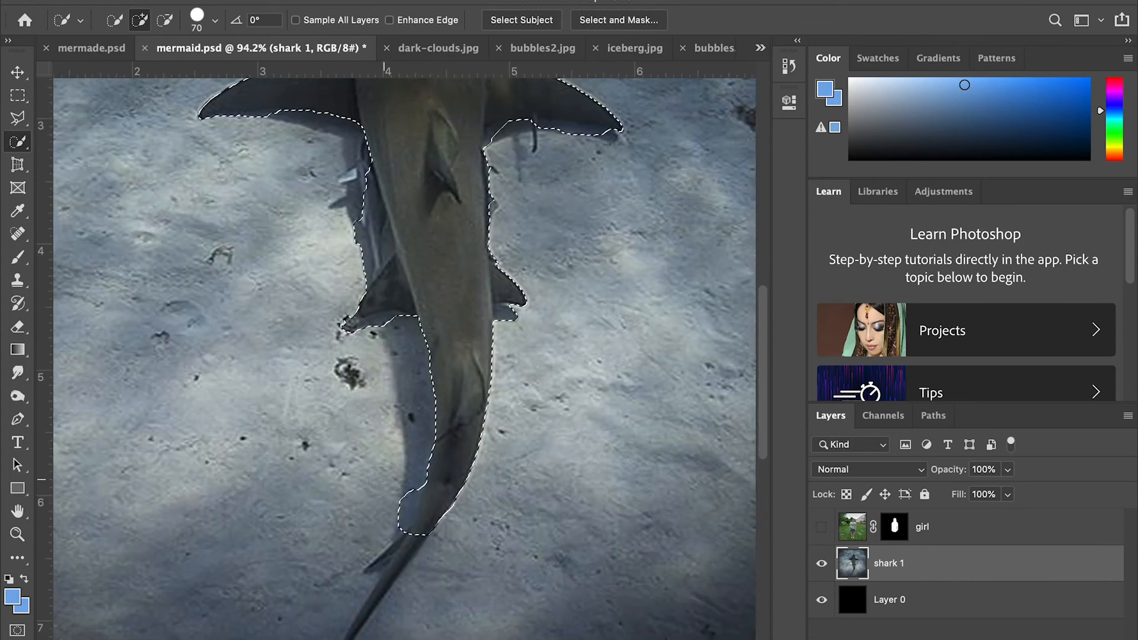
# Step: Deselect everything and reselect only the shark's head, pectoral fins and upper body with the Quick Selection tool
pyautogui.scroll(5, 415, 312)
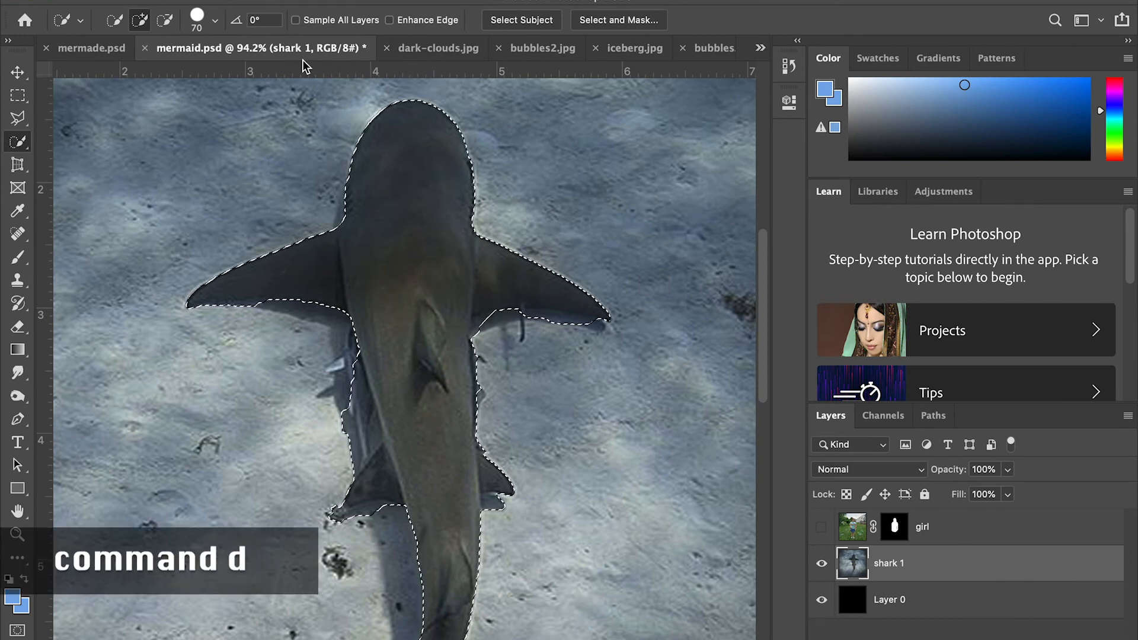
pyautogui.press('super+d')
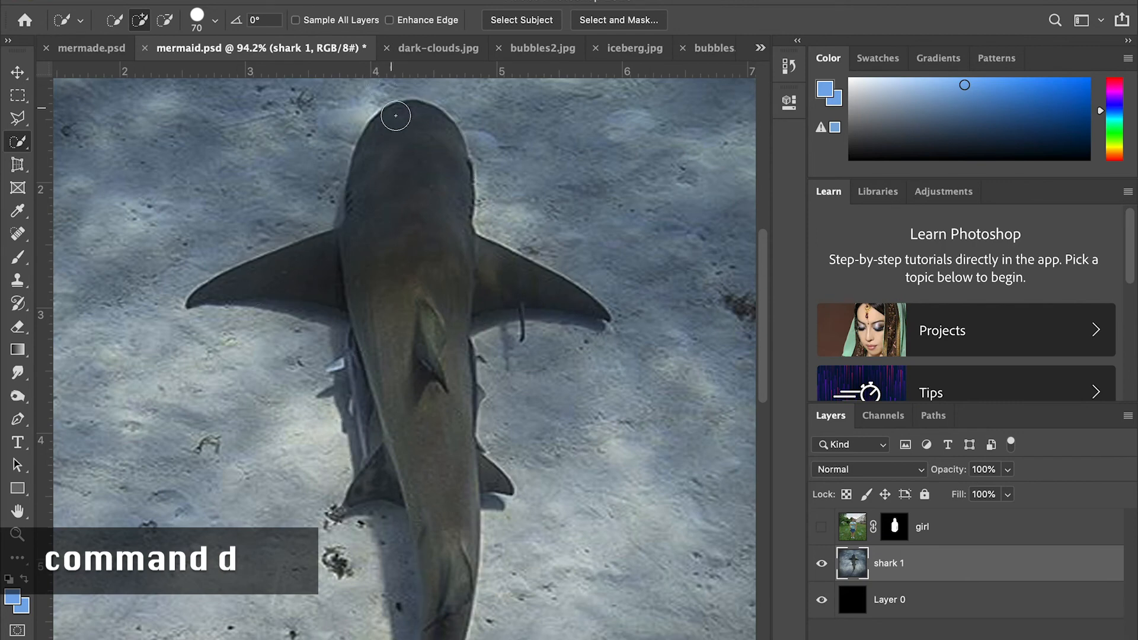
pyautogui.moveTo(399, 158)
pyautogui.mouseDown()
pyautogui.moveTo(422, 182)
pyautogui.moveTo(357, 259)
pyautogui.moveTo(419, 251)
pyautogui.moveTo(464, 271)
pyautogui.mouseUp()
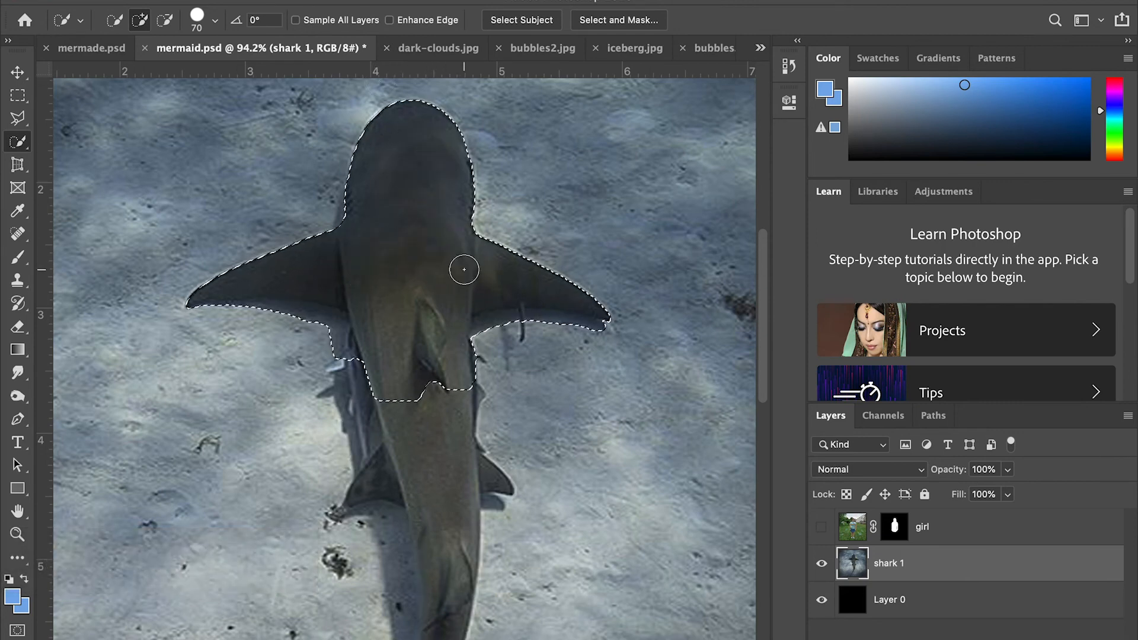
# Step: Subtract the shadow below the left-hand pectoral fin and beside the body from the selection with the Polygonal Lasso tool
pyautogui.click(24, 122)
pyautogui.click(119, 133)
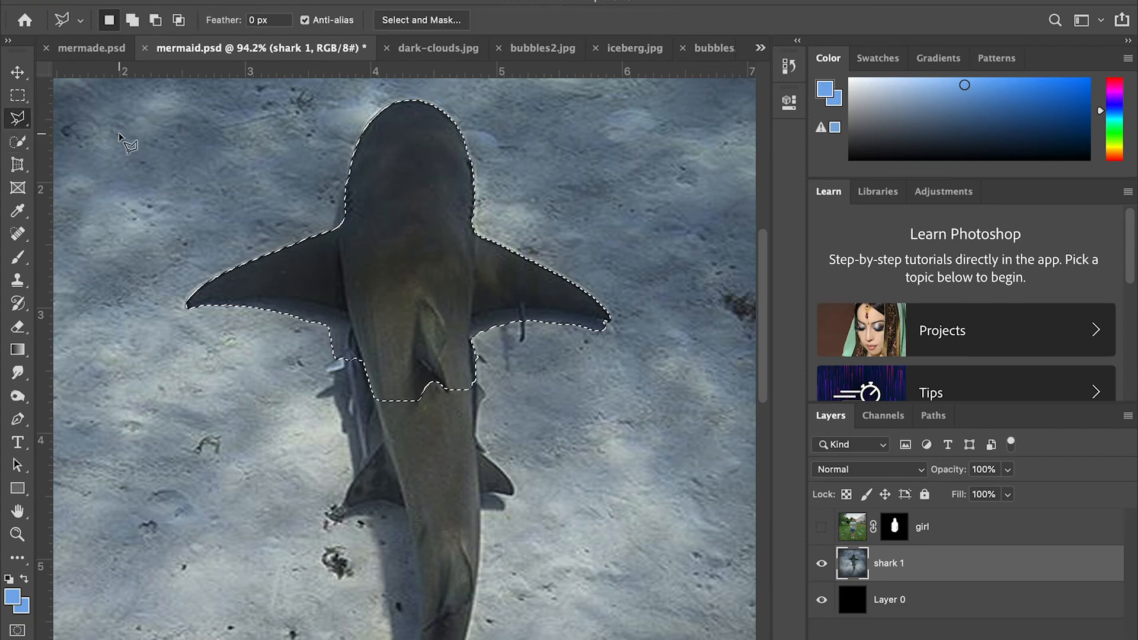
pyautogui.scroll(5, 194, 289)
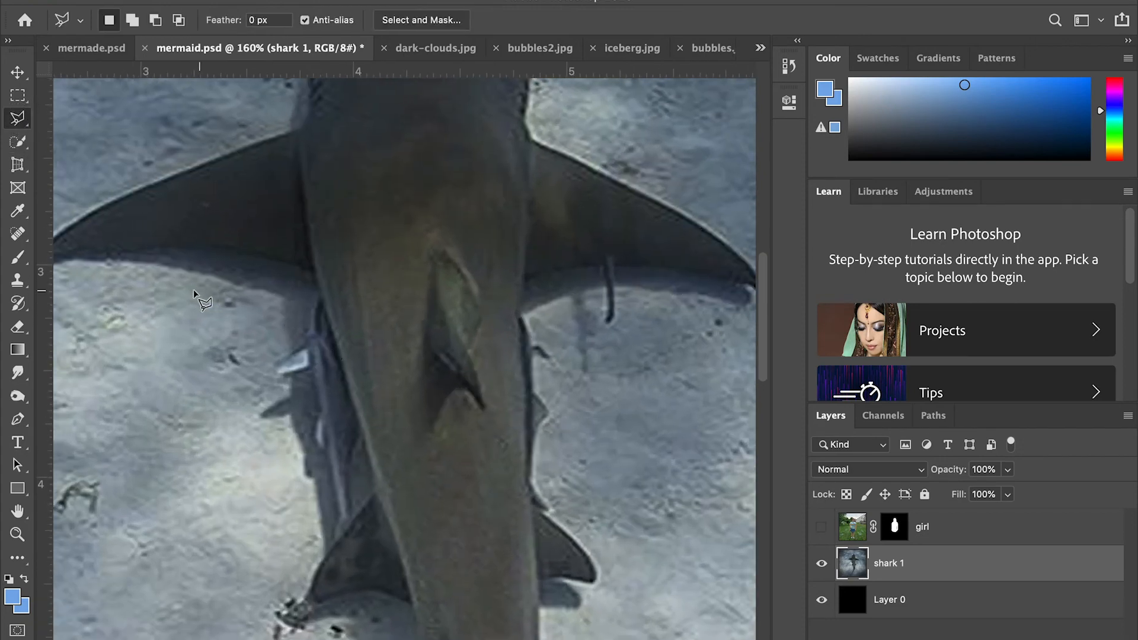
pyautogui.scroll(3, 193, 289)
pyautogui.scroll(3, 193, 288)
pyautogui.hscroll(-2, 194, 288)
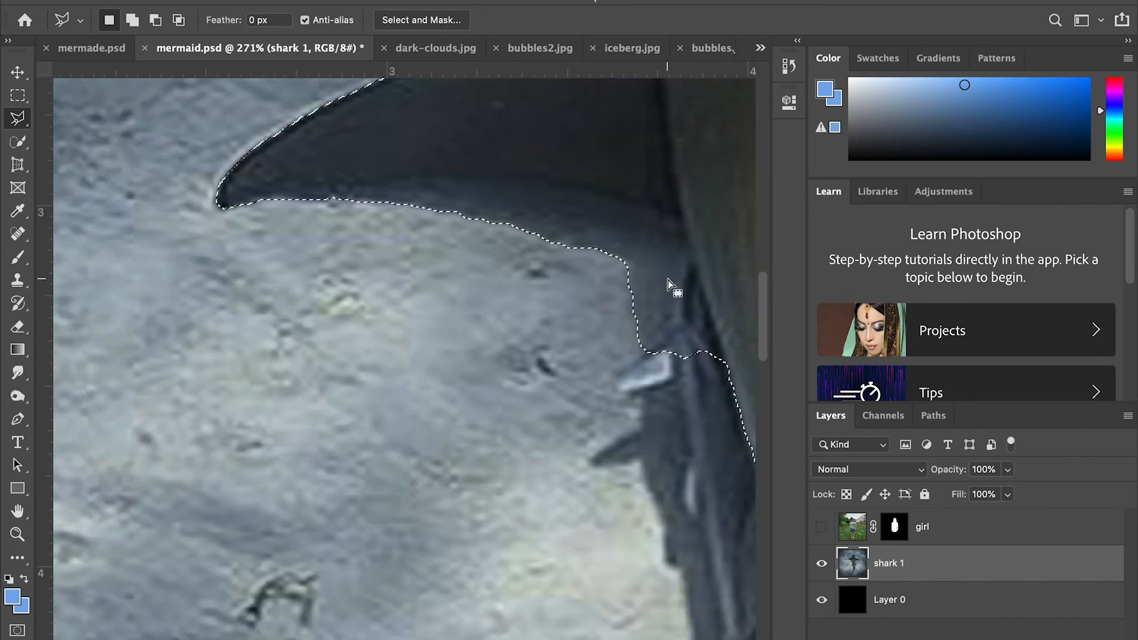
pyautogui.hscroll(2, 671, 283)
pyautogui.press('alt')
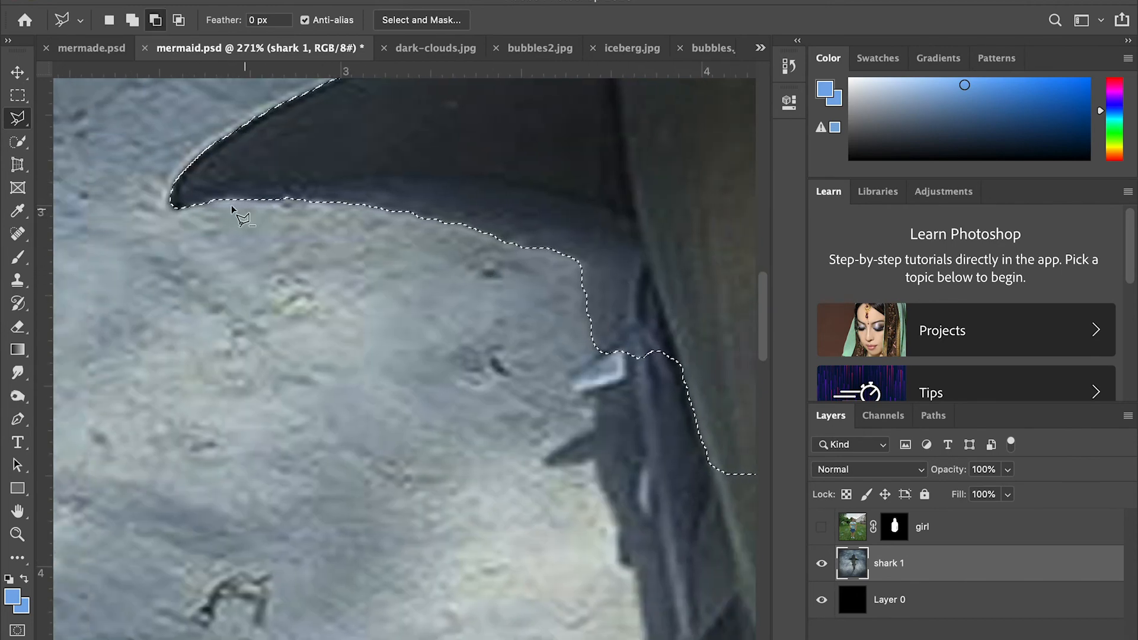
pyautogui.click(172, 207)
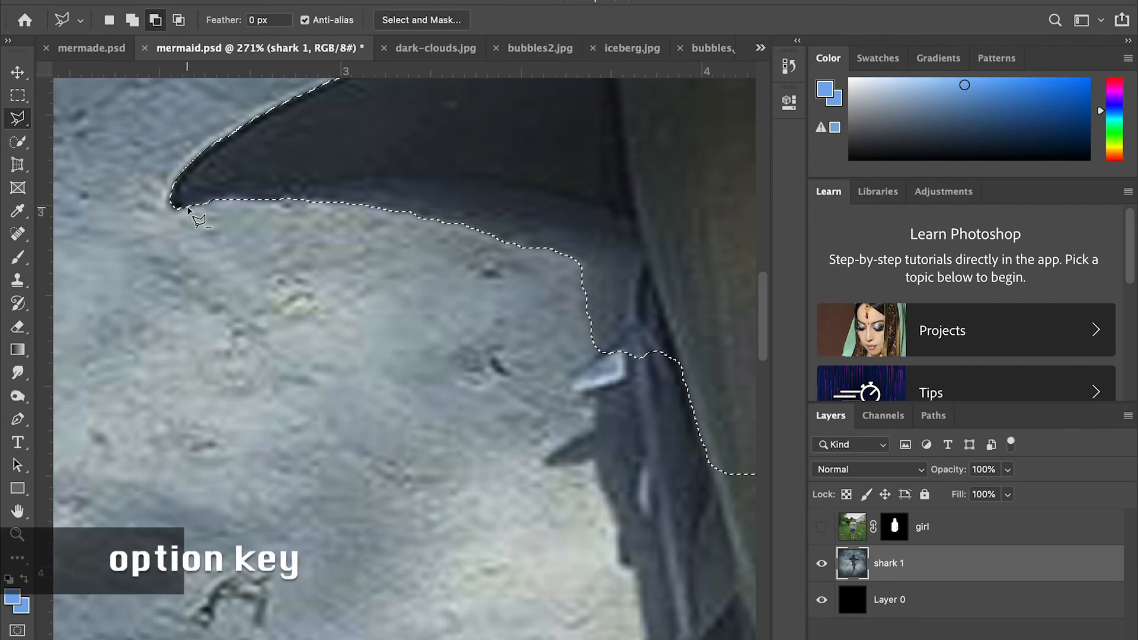
pyautogui.click(224, 192)
pyautogui.click(353, 175)
pyautogui.click(494, 179)
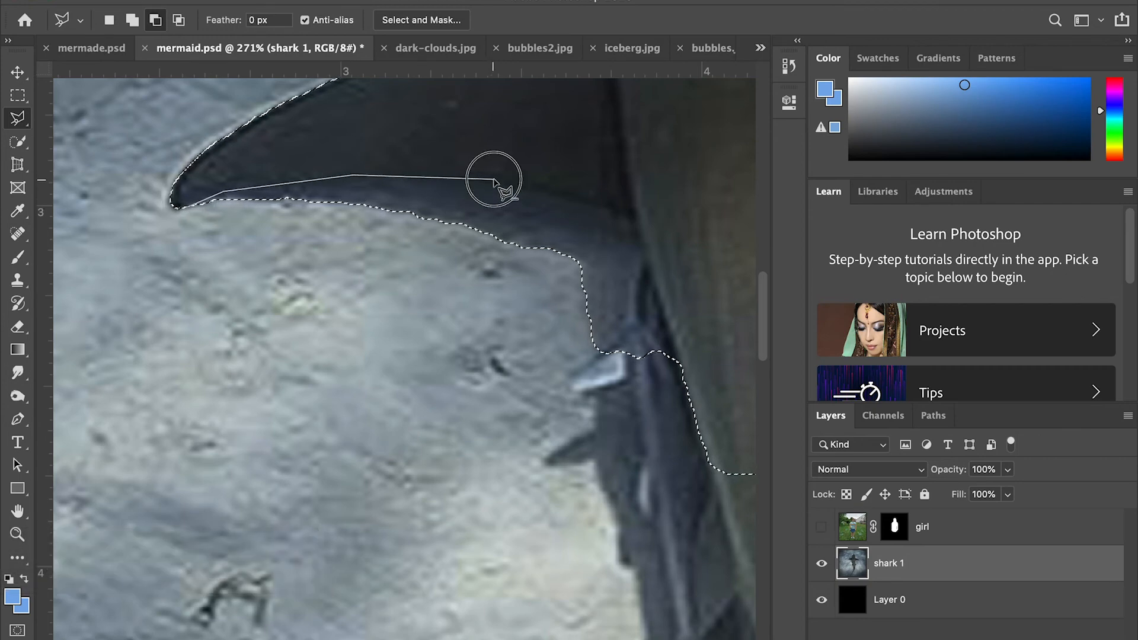
pyautogui.click(604, 205)
pyautogui.click(640, 238)
pyautogui.click(717, 489)
pyautogui.click(524, 514)
pyautogui.doubleClick(386, 300)
# Step: Subtract the shadow strip below the right-hand pectoral fin from the selection with the Polygonal Lasso
pyautogui.hscroll(10, 513, 255)
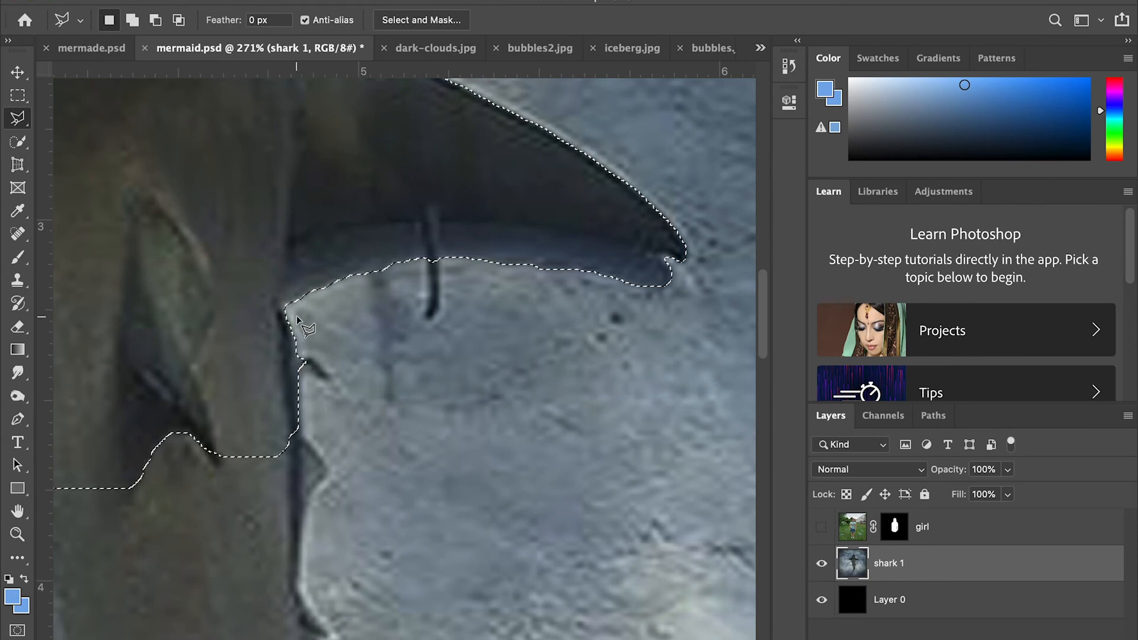
pyautogui.press('alt')
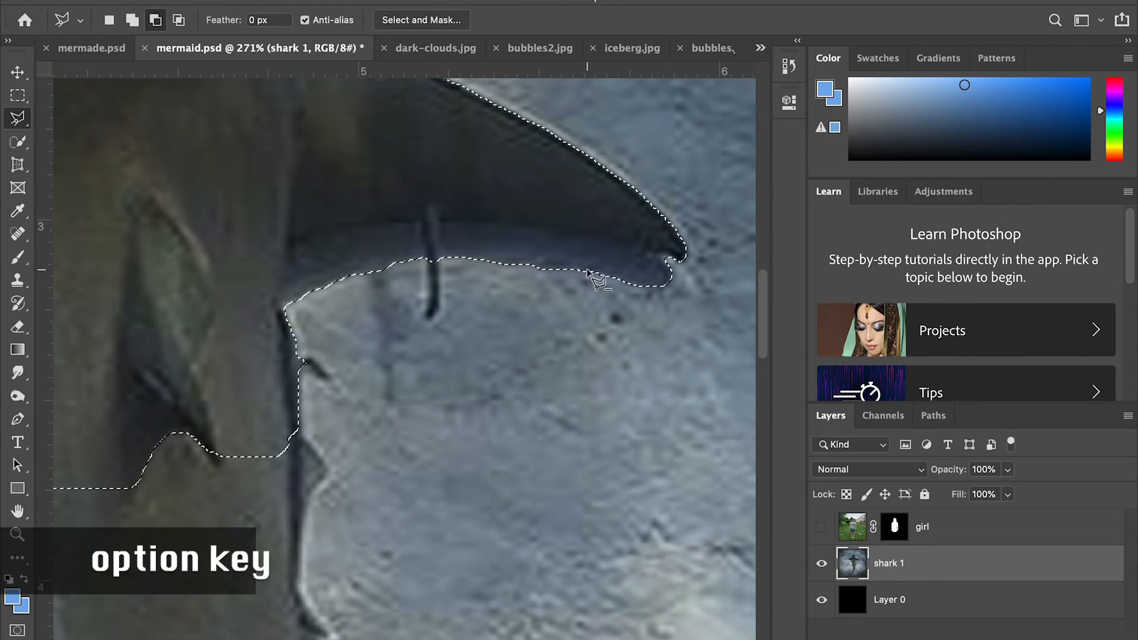
pyautogui.click(666, 257)
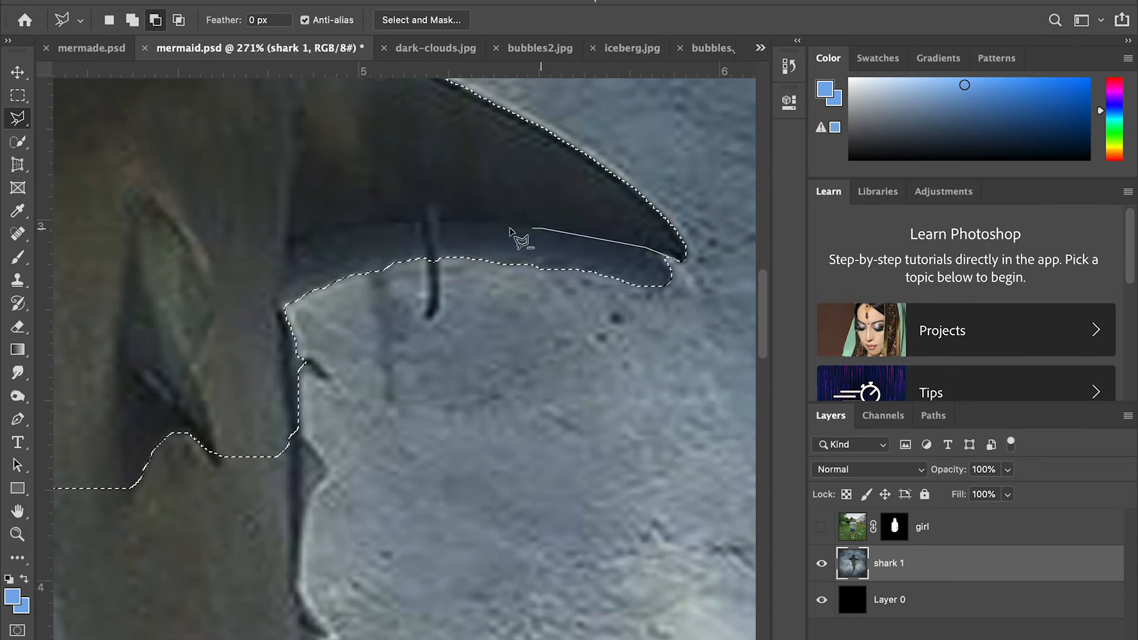
pyautogui.click(444, 221)
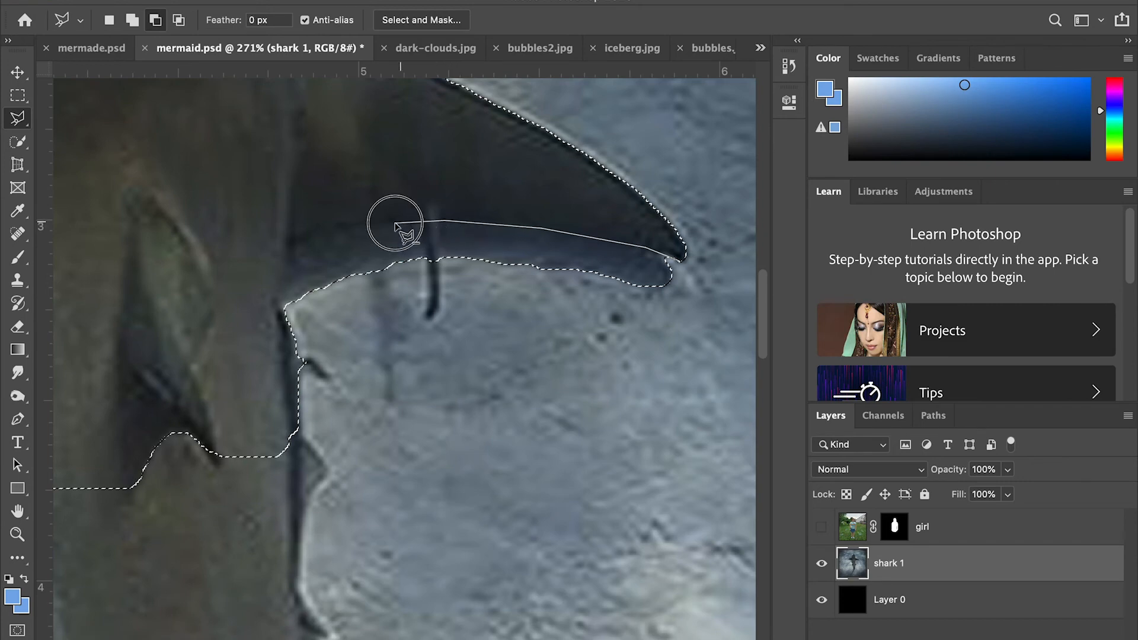
pyautogui.click(318, 230)
pyautogui.click(293, 241)
pyautogui.click(286, 304)
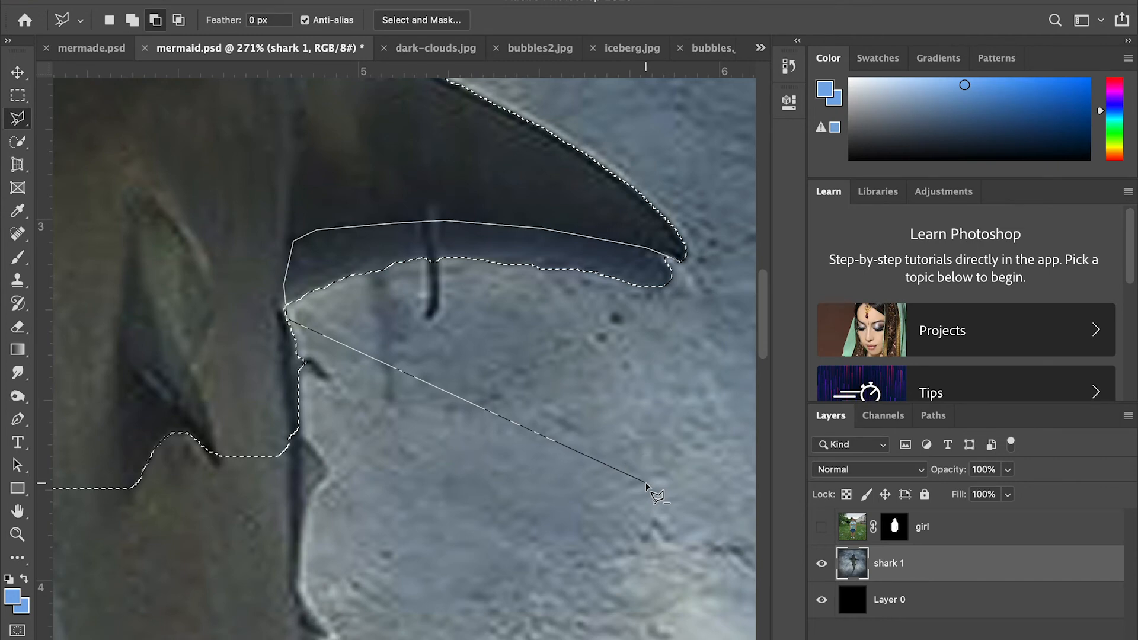
pyautogui.click(681, 259)
# Step: Start a Polygonal Lasso outline in add mode, tracing the body's left-hand edge and around the left-hand pelvic fin
pyautogui.scroll(-5, 429, 455)
pyautogui.hscroll(-7, 429, 455)
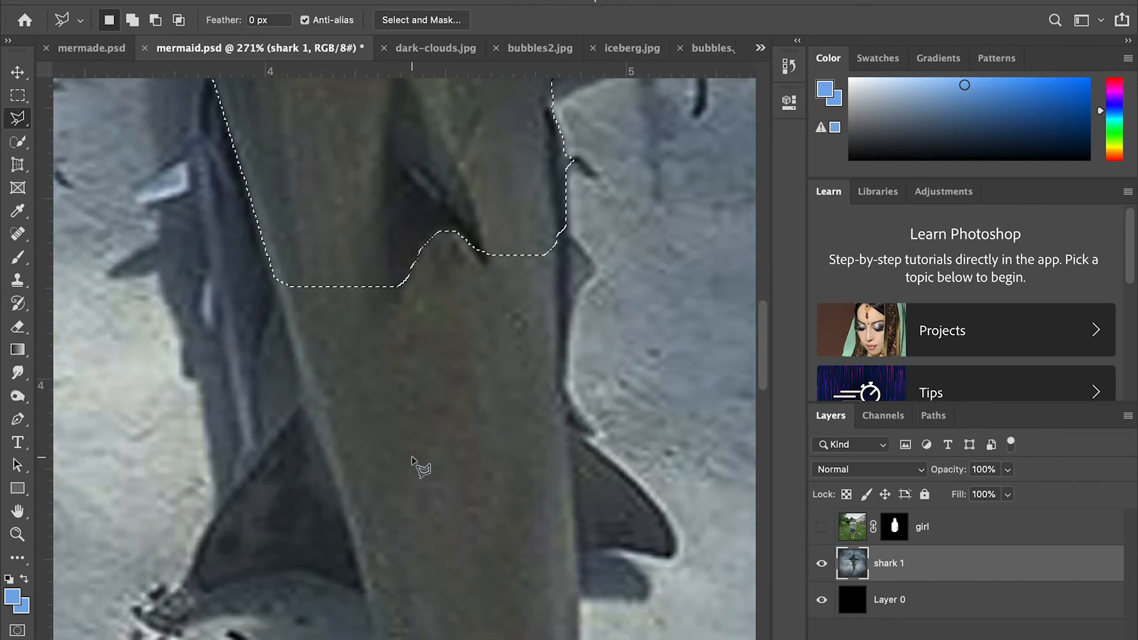
pyautogui.press('shift')
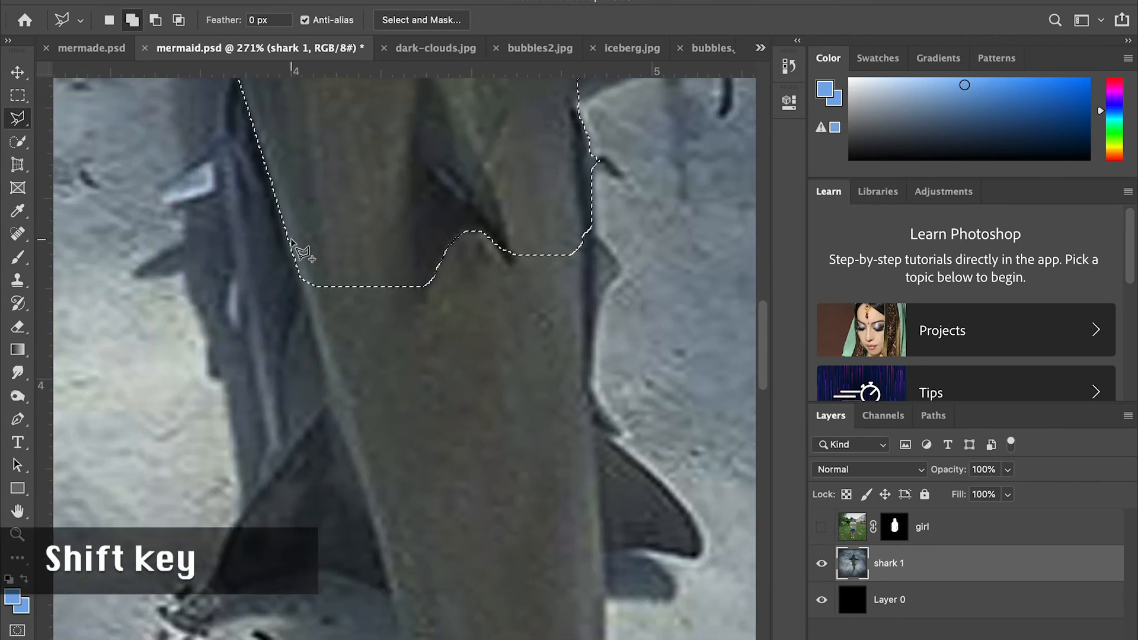
pyautogui.click(293, 221)
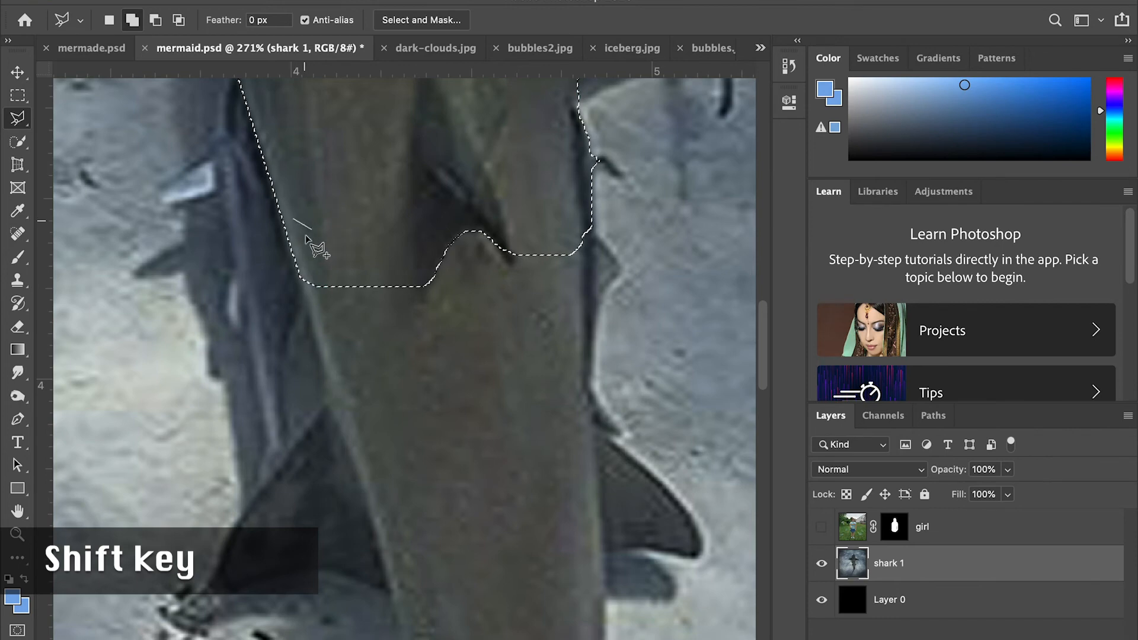
pyautogui.click(300, 279)
pyautogui.click(317, 335)
pyautogui.click(329, 391)
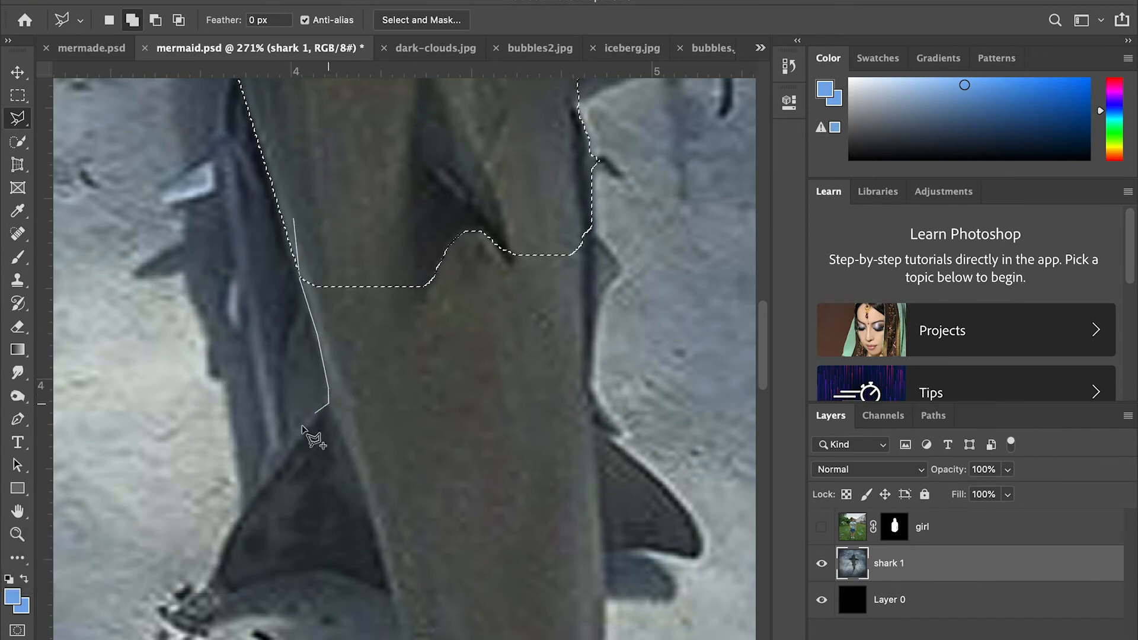
pyautogui.click(290, 444)
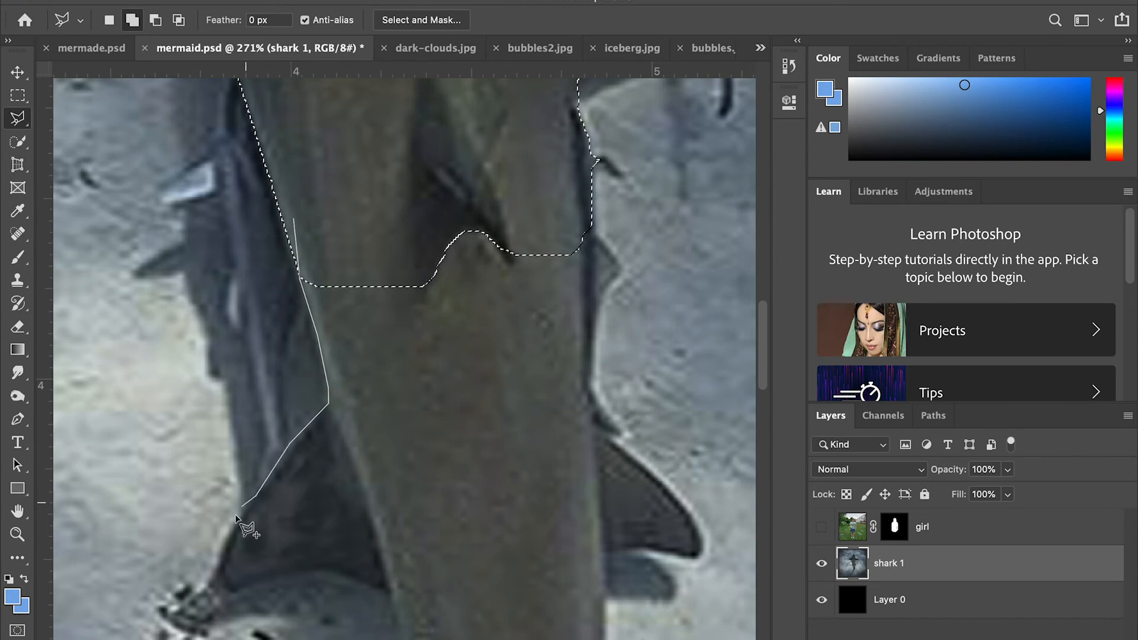
pyautogui.click(227, 532)
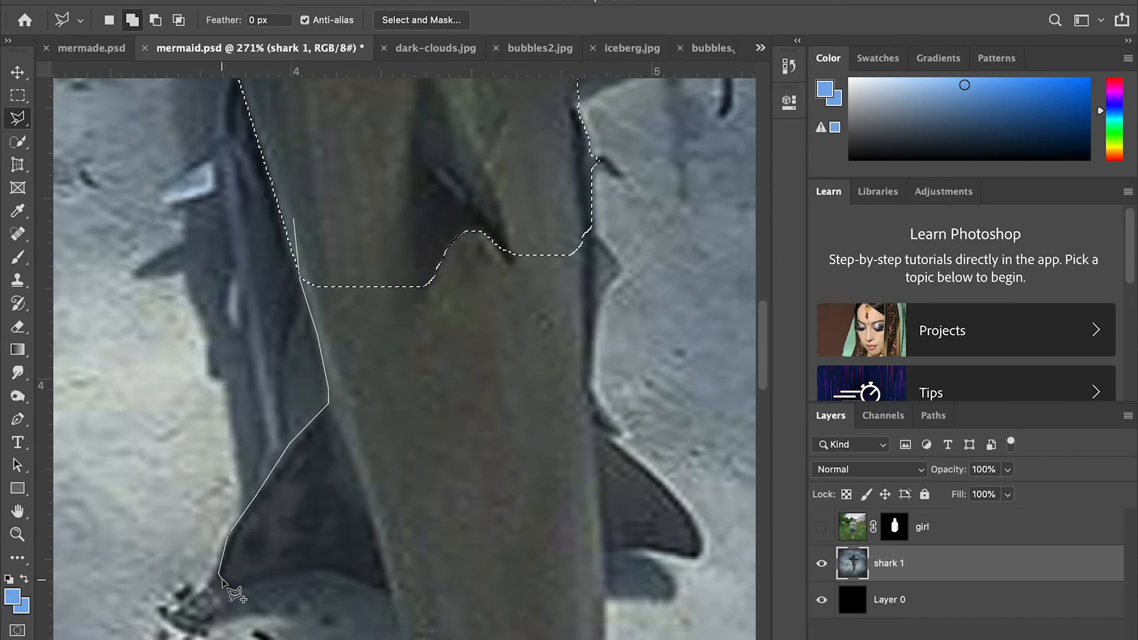
pyautogui.click(231, 592)
pyautogui.click(301, 572)
pyautogui.click(336, 572)
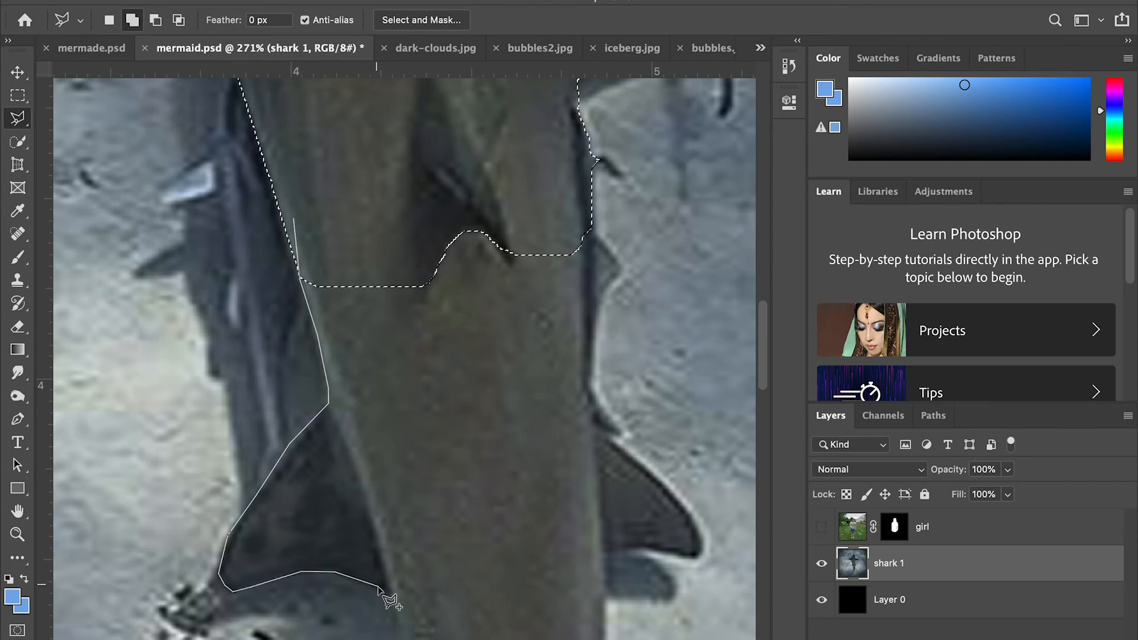
pyautogui.click(383, 590)
pyautogui.click(396, 600)
# Step: Continue the lasso outline down the tail's left-hand edge, excluding the shadow, and around the small pointed fin lobe
pyautogui.scroll(-7, 396, 600)
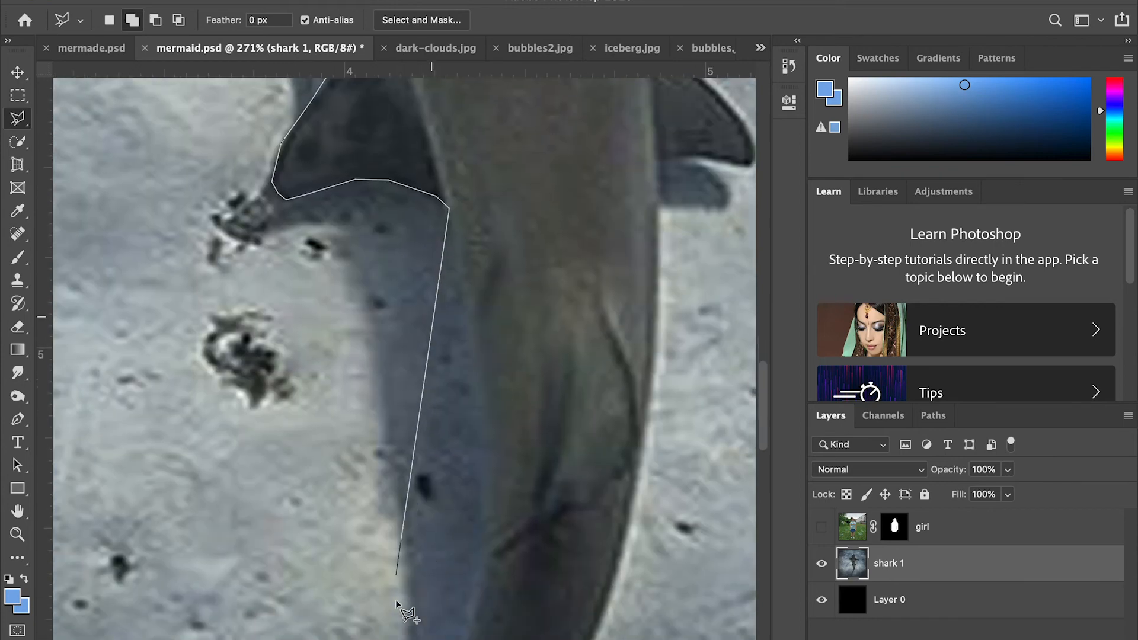
pyautogui.click(468, 291)
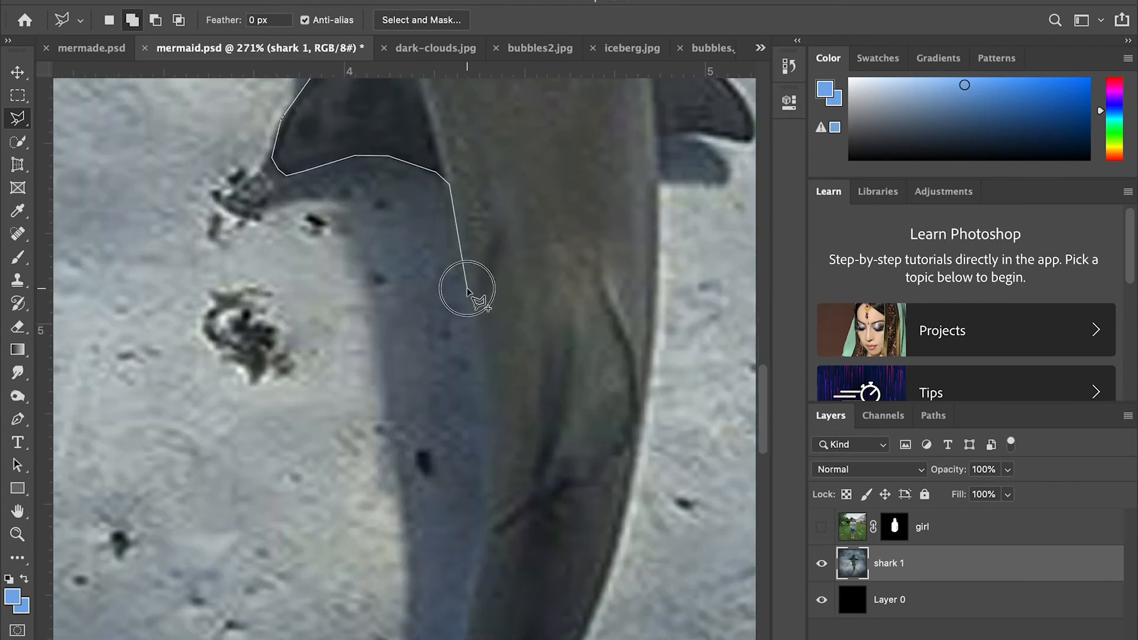
pyautogui.click(483, 404)
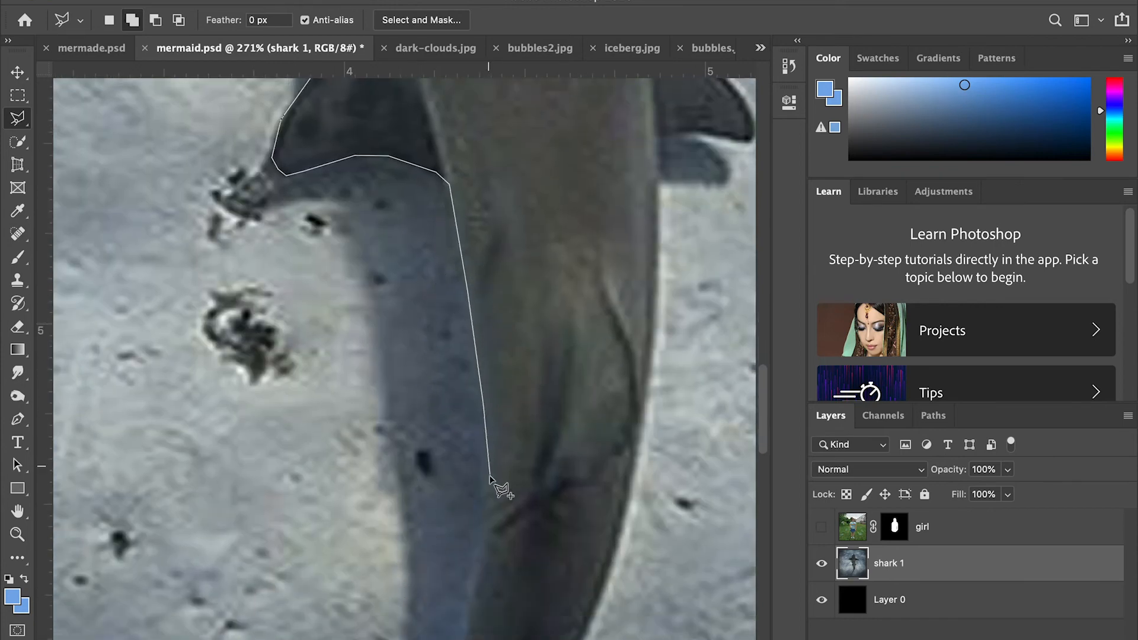
pyautogui.scroll(-3, 479, 568)
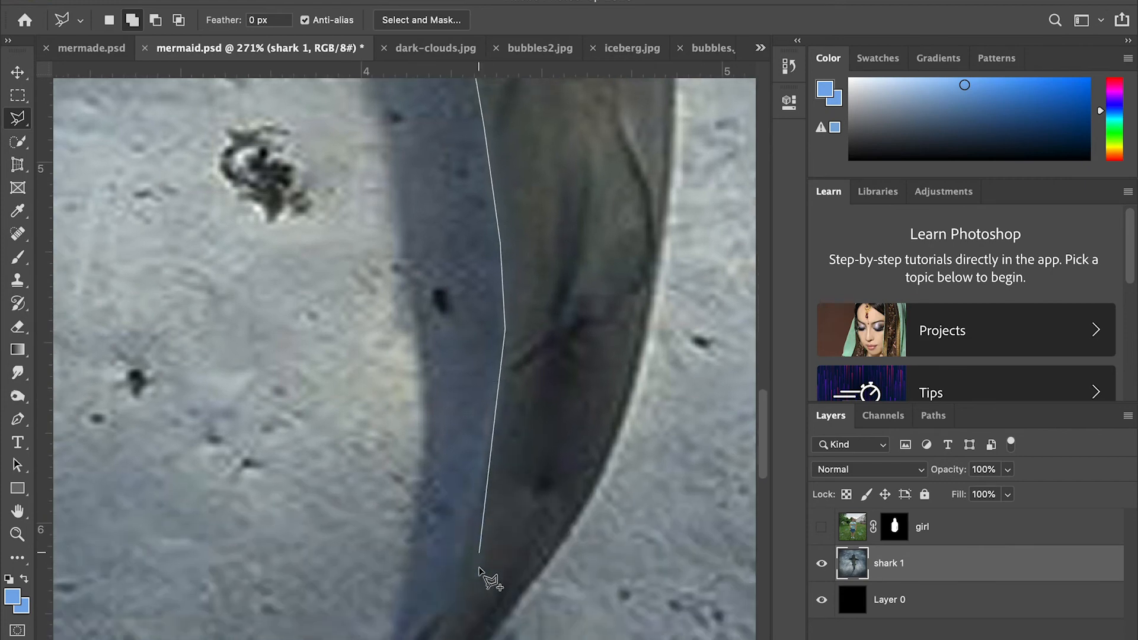
pyautogui.click(482, 495)
pyautogui.scroll(-3, 474, 504)
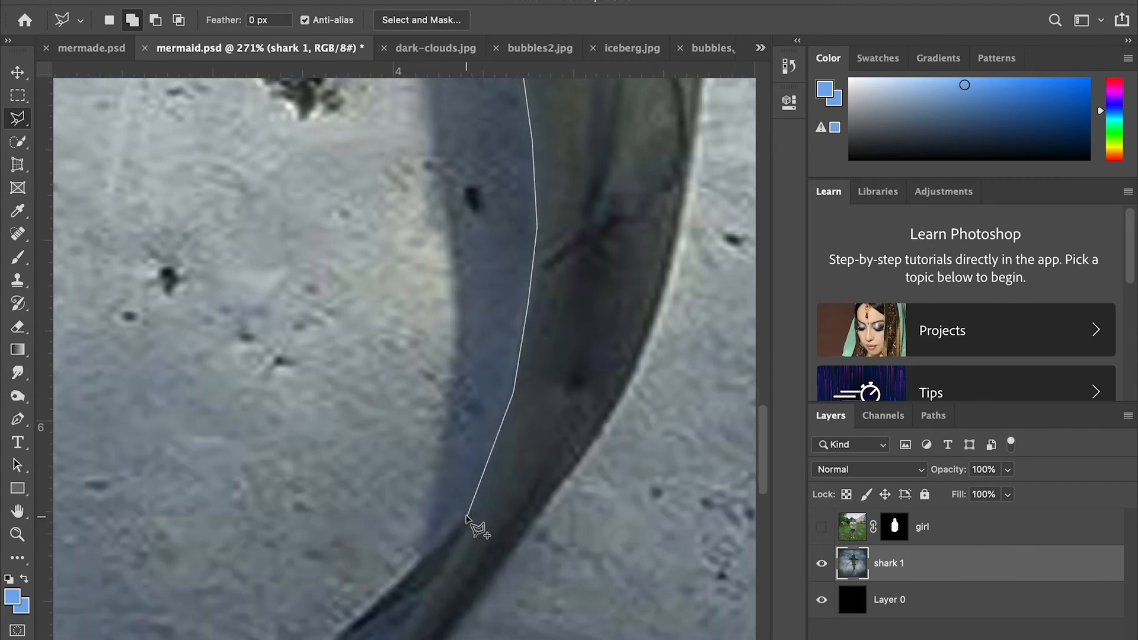
pyautogui.click(413, 564)
pyautogui.scroll(-3, 414, 564)
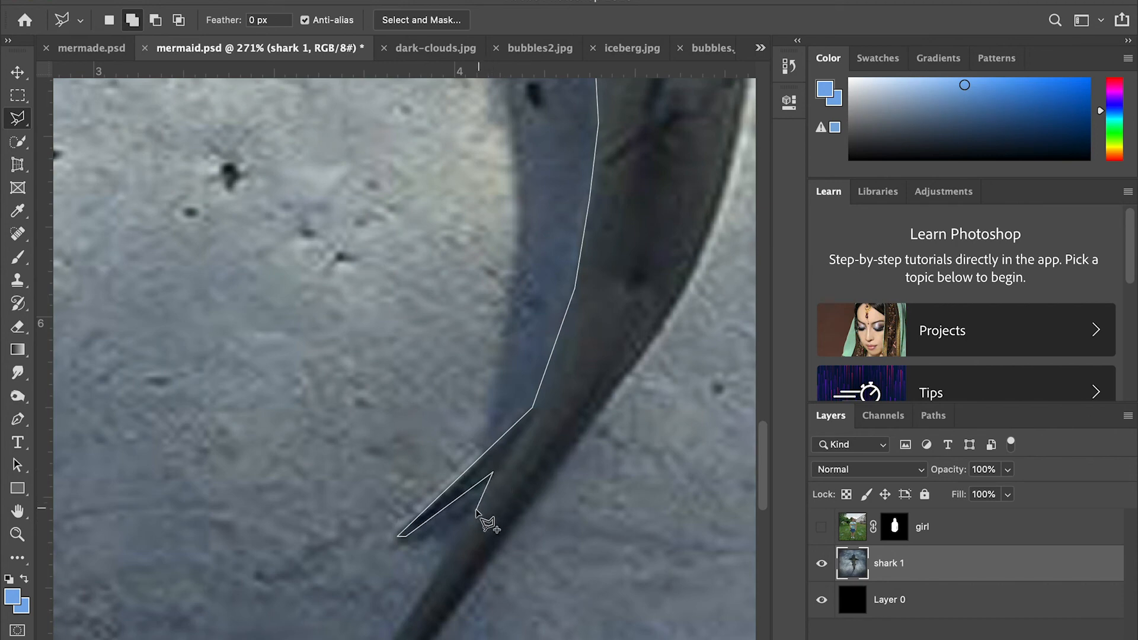
# Step: Continue the Polygonal Lasso outline down the tail's left-hand edge below the small fin lobe and around the tail tip
pyautogui.scroll(-5, 441, 543)
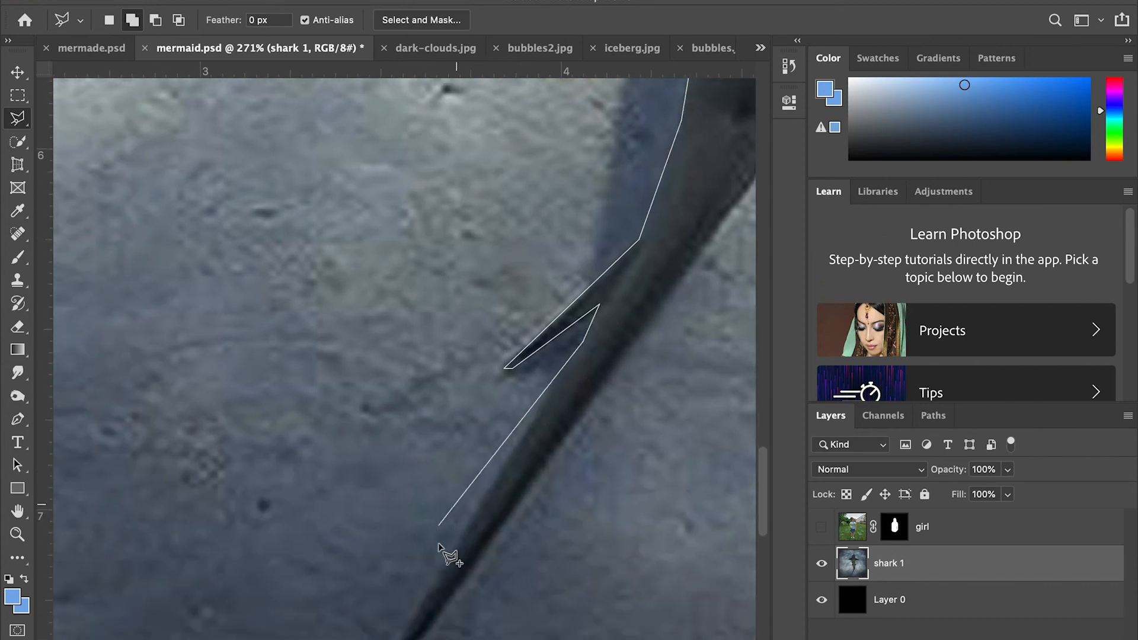
pyautogui.click(468, 534)
pyautogui.scroll(-3, 468, 533)
pyautogui.scroll(-5, 433, 545)
pyautogui.hscroll(-4, 432, 545)
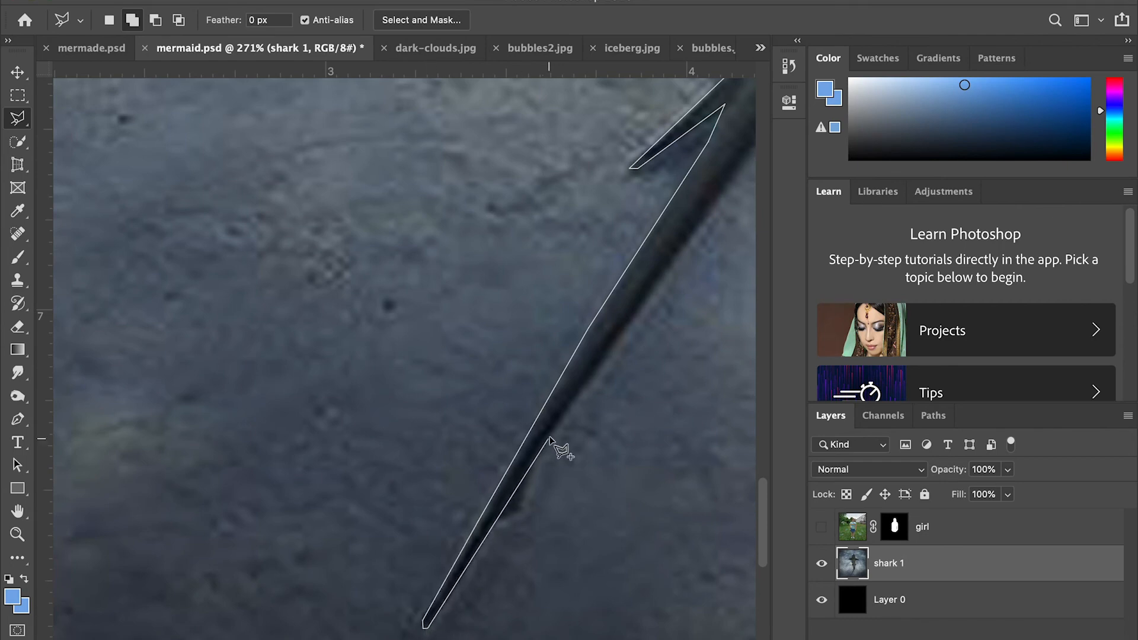
# Step: Trace the lasso outline back up the tail's right-hand edge from the tip along its curve toward the body
pyautogui.scroll(10, 552, 436)
pyautogui.hscroll(7, 552, 436)
pyautogui.click(580, 458)
pyautogui.scroll(6, 578, 458)
pyautogui.hscroll(9, 578, 459)
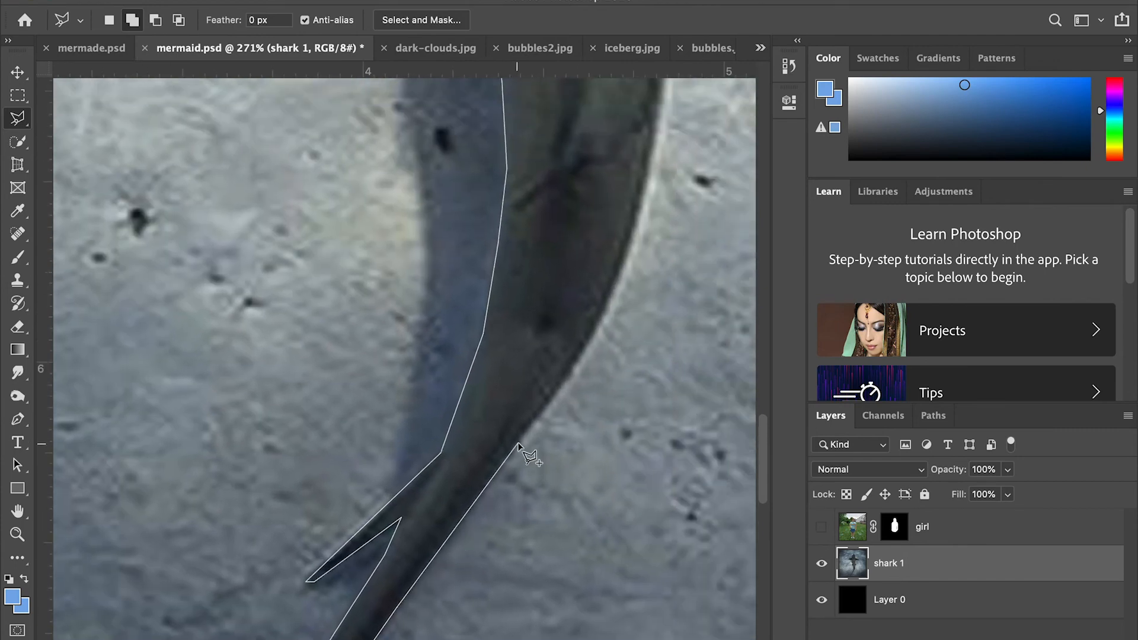
pyautogui.click(574, 364)
pyautogui.scroll(6, 575, 364)
pyautogui.hscroll(3, 575, 364)
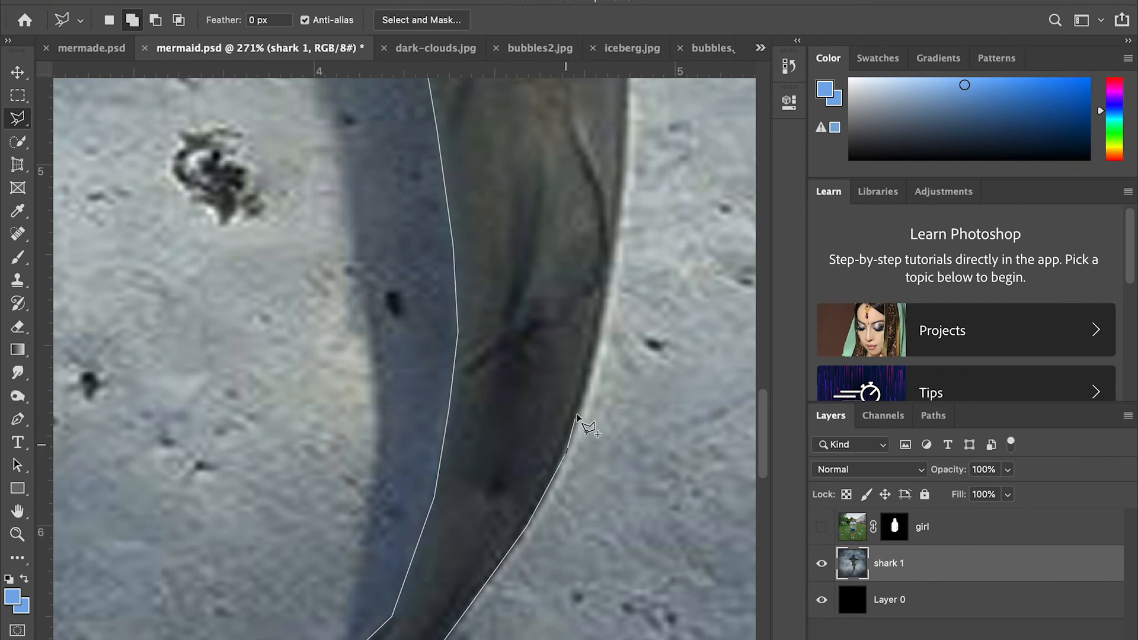
pyautogui.click(597, 343)
pyautogui.scroll(6, 598, 342)
pyautogui.hscroll(2, 598, 342)
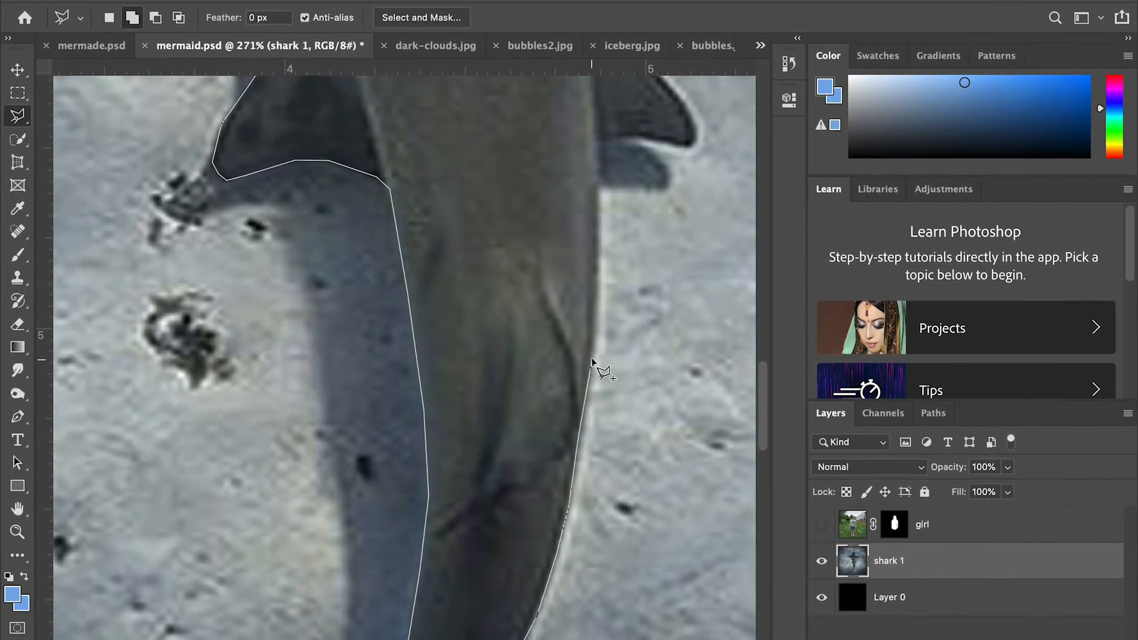
# Step: Extend the lasso outline up the body's right-hand edge and around the right-hand pelvic fin, leaving out the shadow below it
pyautogui.click(599, 280)
pyautogui.click(597, 227)
pyautogui.scroll(1, 600, 205)
pyautogui.scroll(1, 600, 205)
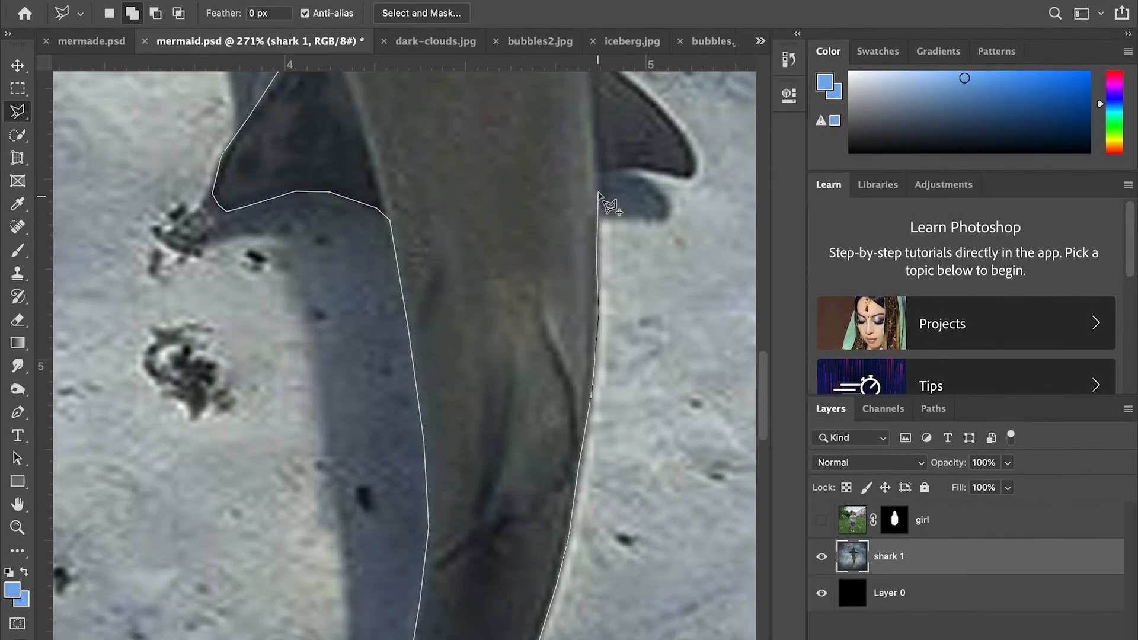
pyautogui.click(597, 172)
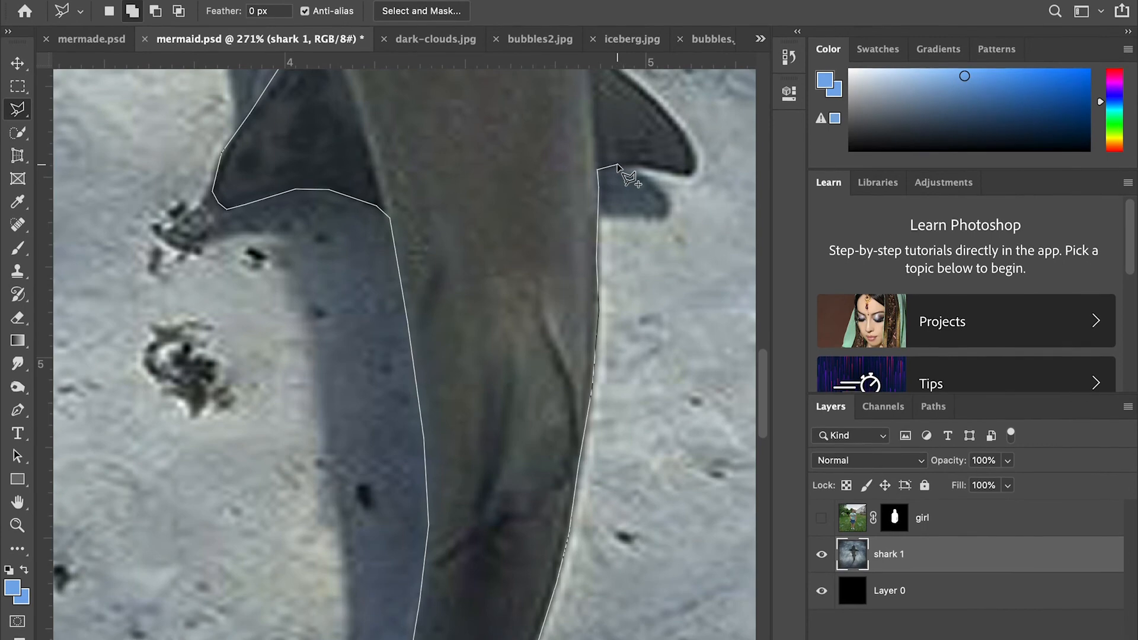
pyautogui.click(685, 174)
pyautogui.click(695, 156)
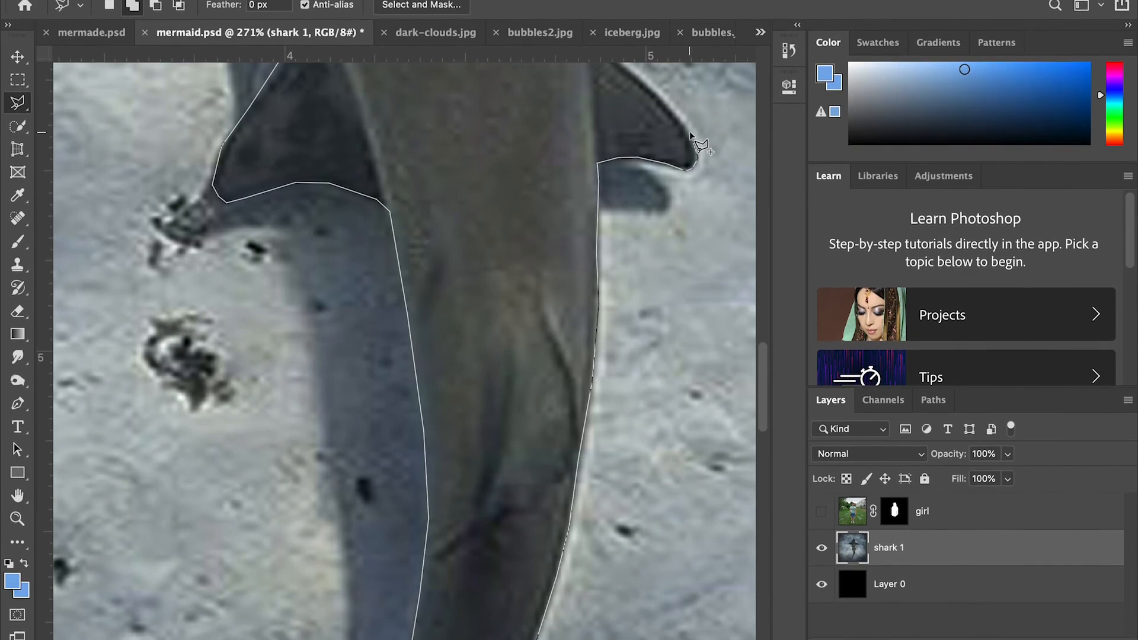
pyautogui.scroll(5, 689, 134)
pyautogui.hscroll(3, 689, 133)
pyautogui.click(576, 191)
pyautogui.click(541, 165)
pyautogui.click(533, 151)
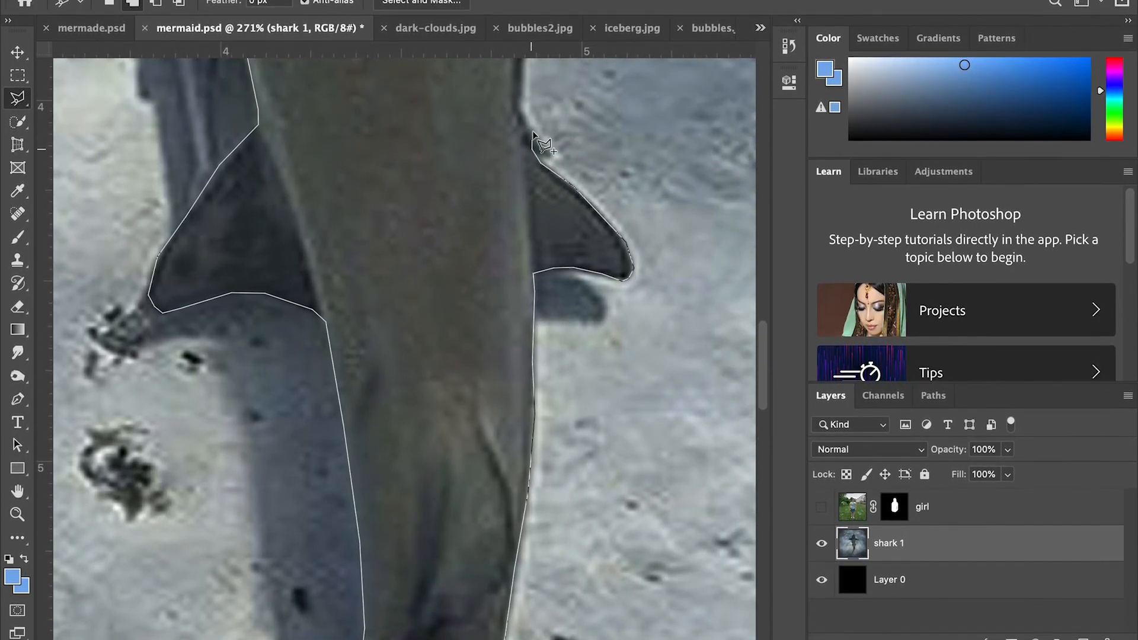
# Step: Carry the outline up into the existing selection and close it at its starting point, adding the tail and pelvic fins
pyautogui.scroll(6, 532, 133)
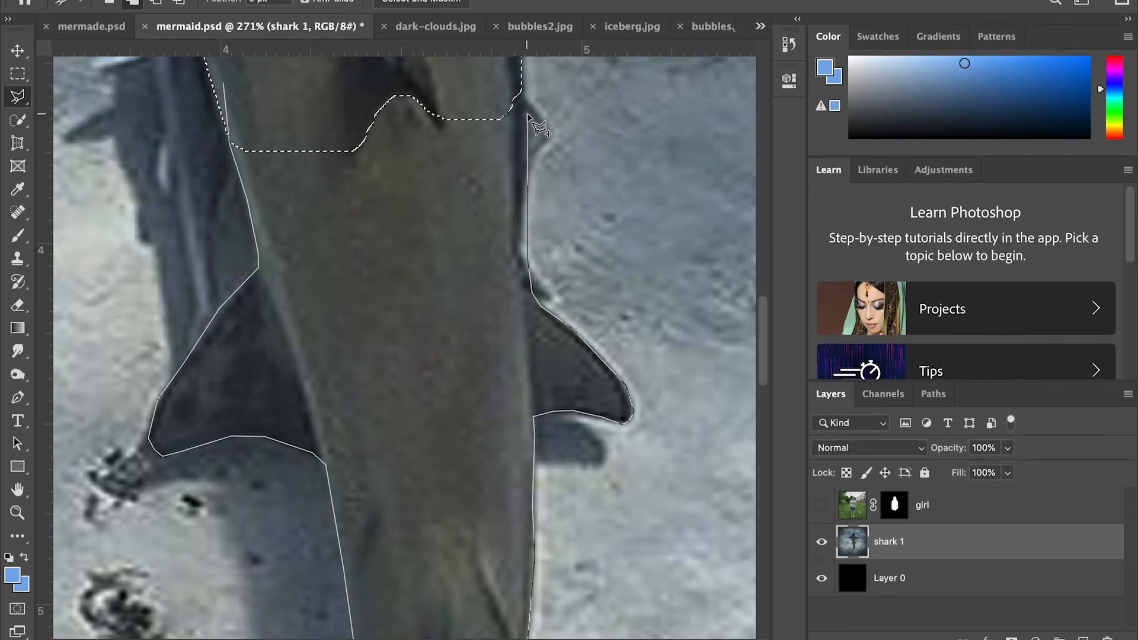
pyautogui.click(521, 241)
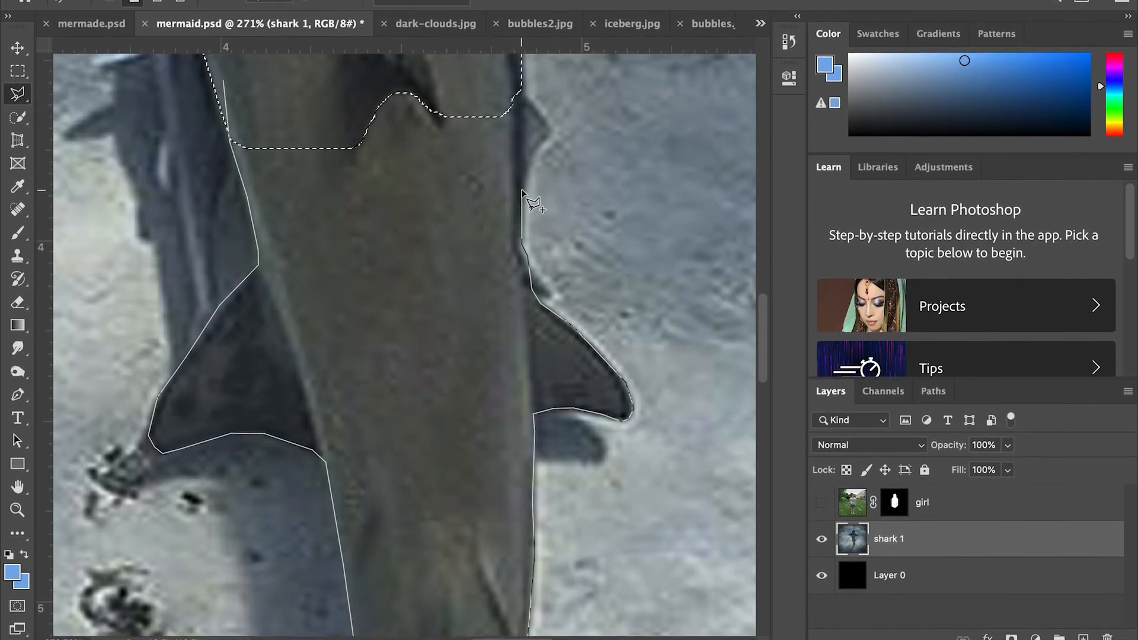
pyautogui.click(521, 104)
pyautogui.click(520, 92)
pyautogui.scroll(4, 519, 79)
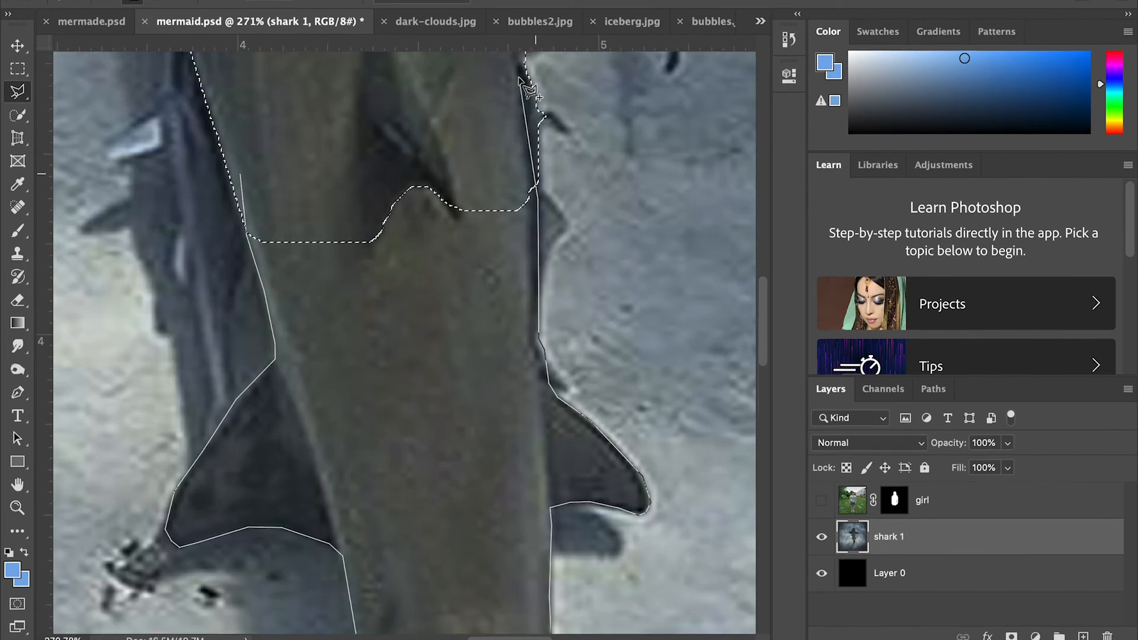
pyautogui.click(535, 102)
pyautogui.click(241, 173)
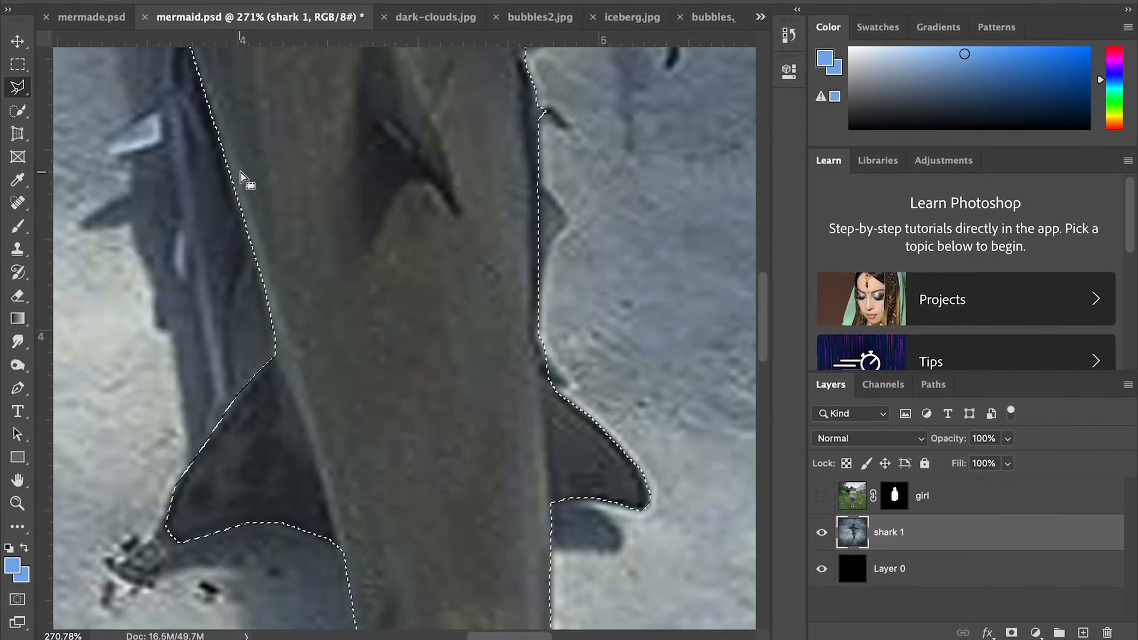
# Step: Add a layer mask to the shark 1 layer from the finished shark selection
pyautogui.scroll(-6, 328, 280)
pyautogui.scroll(-5, 327, 275)
pyautogui.scroll(8, 327, 276)
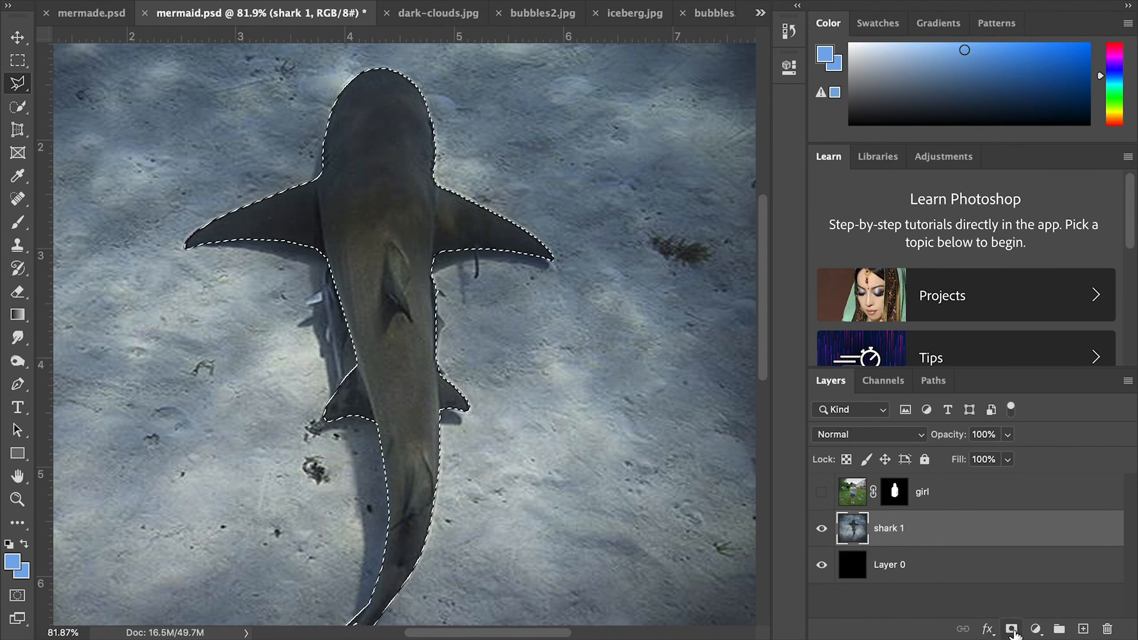
pyautogui.click(1011, 629)
# Step: Paint black with the Brush on the shark mask to remove stray bumps along the body's right-hand edge
pyautogui.moveTo(455, 276); pyautogui.dragTo(517, 290)
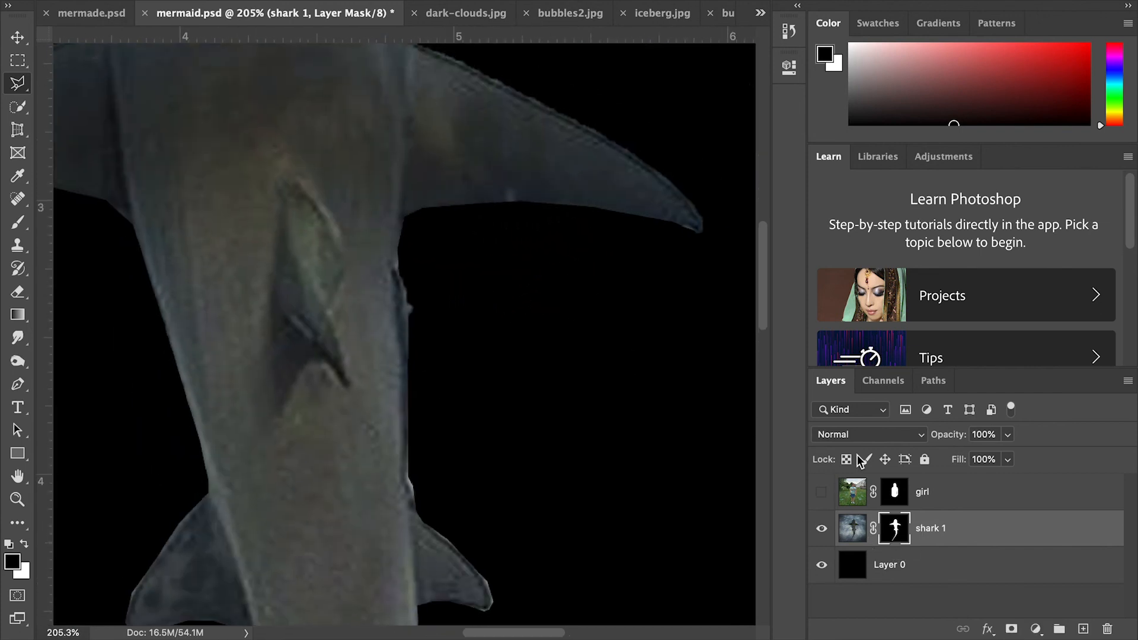
pyautogui.press('b')
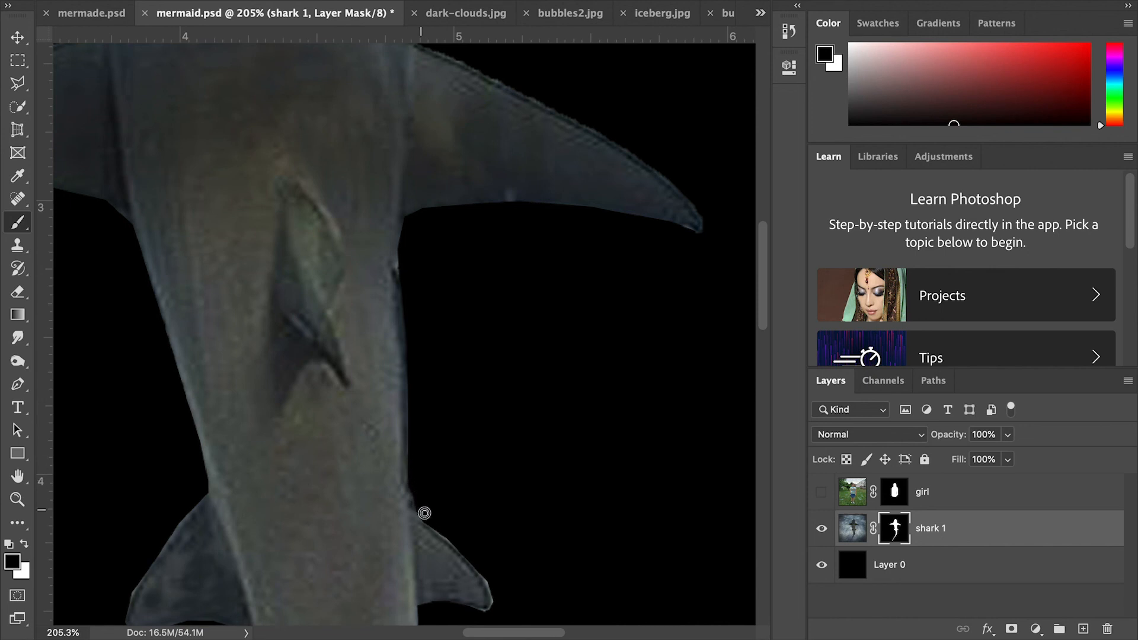
pyautogui.scroll(-3, 518, 562)
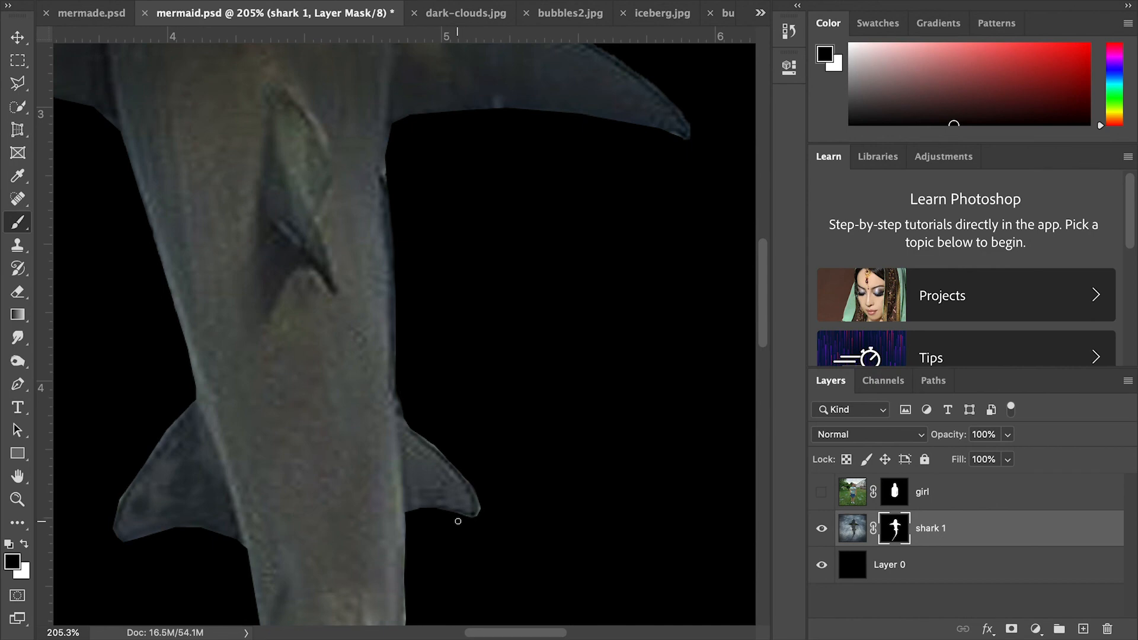
# Step: Inspect the masked shark's edges closely along the tail, head, pectoral fins and pelvic fins
pyautogui.scroll(-15, 458, 521)
pyautogui.scroll(20, 454, 515)
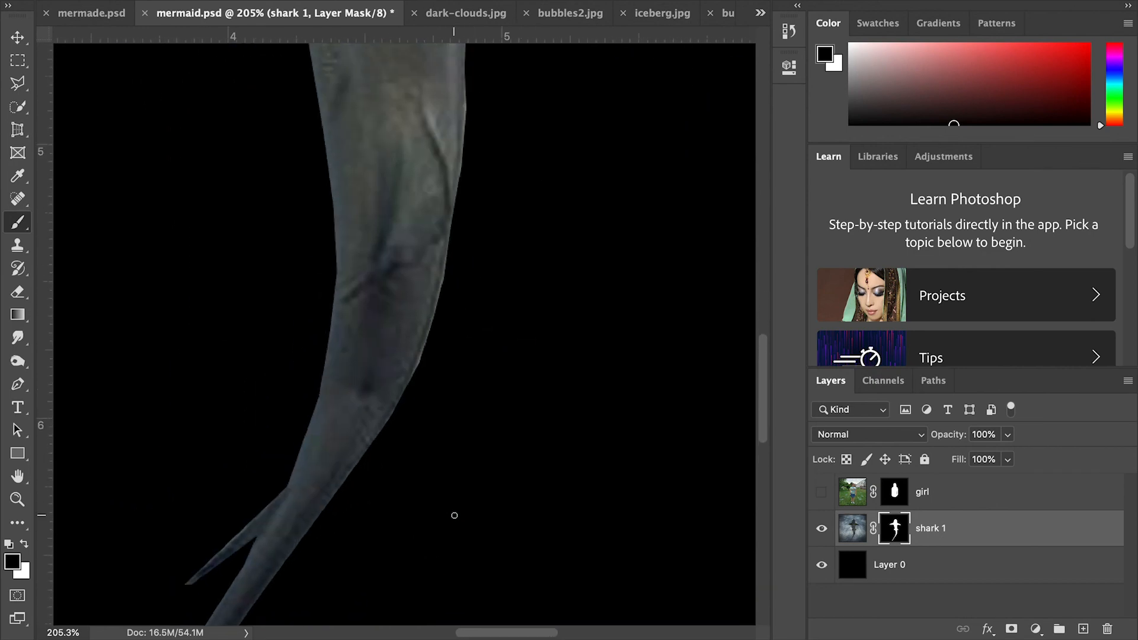
pyautogui.hscroll(-5, 454, 515)
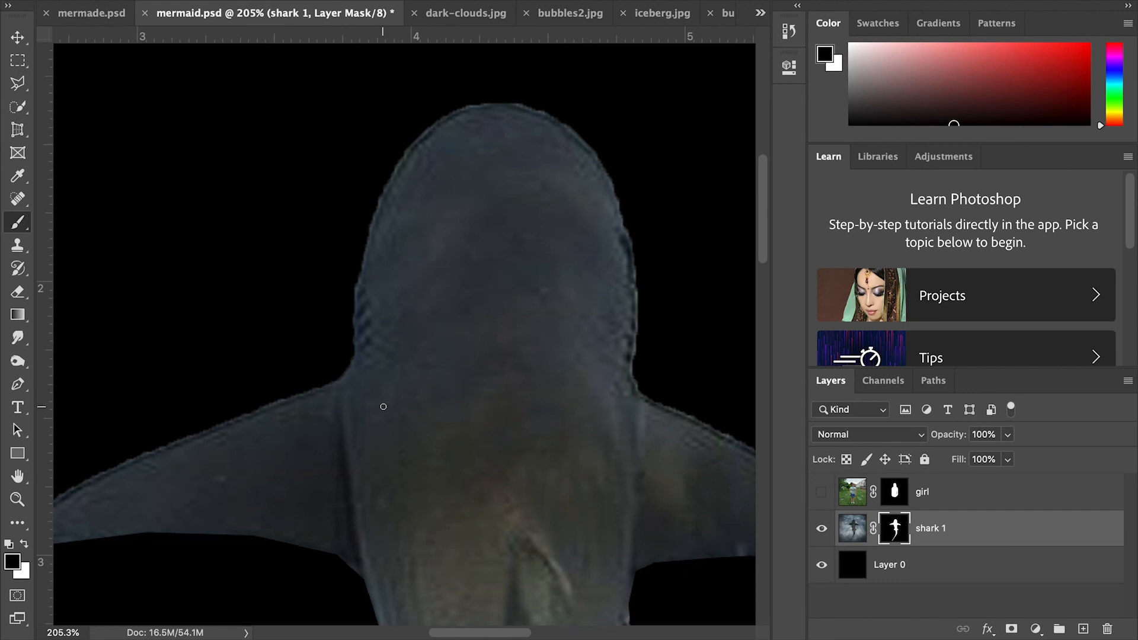
pyautogui.scroll(-18, 625, 382)
pyautogui.hscroll(5, 625, 382)
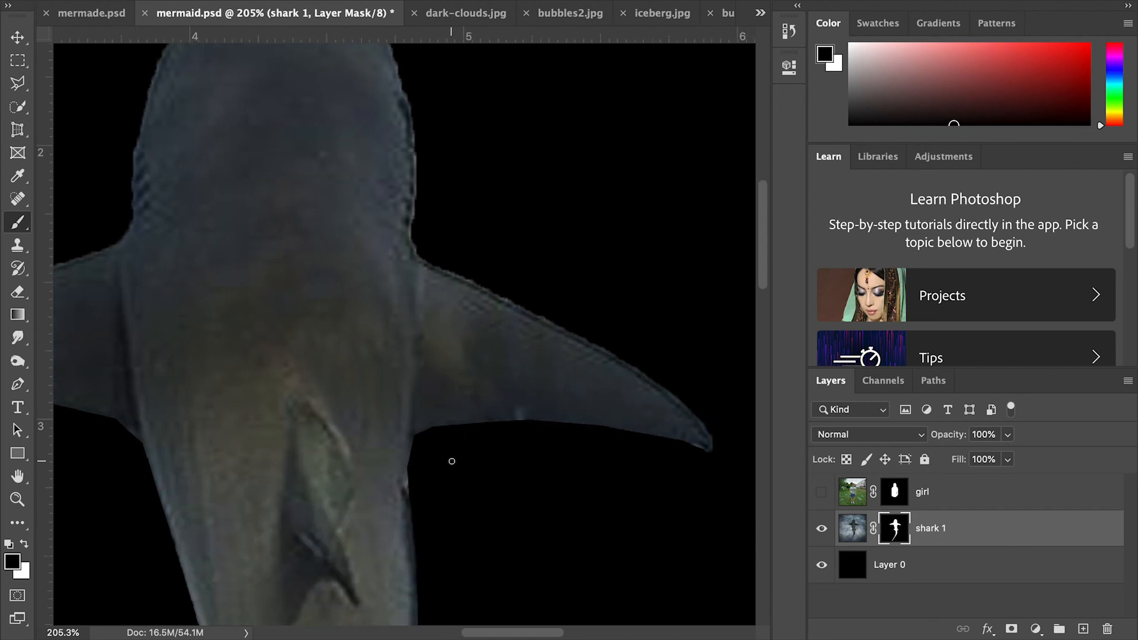
pyautogui.scroll(5, 253, 457)
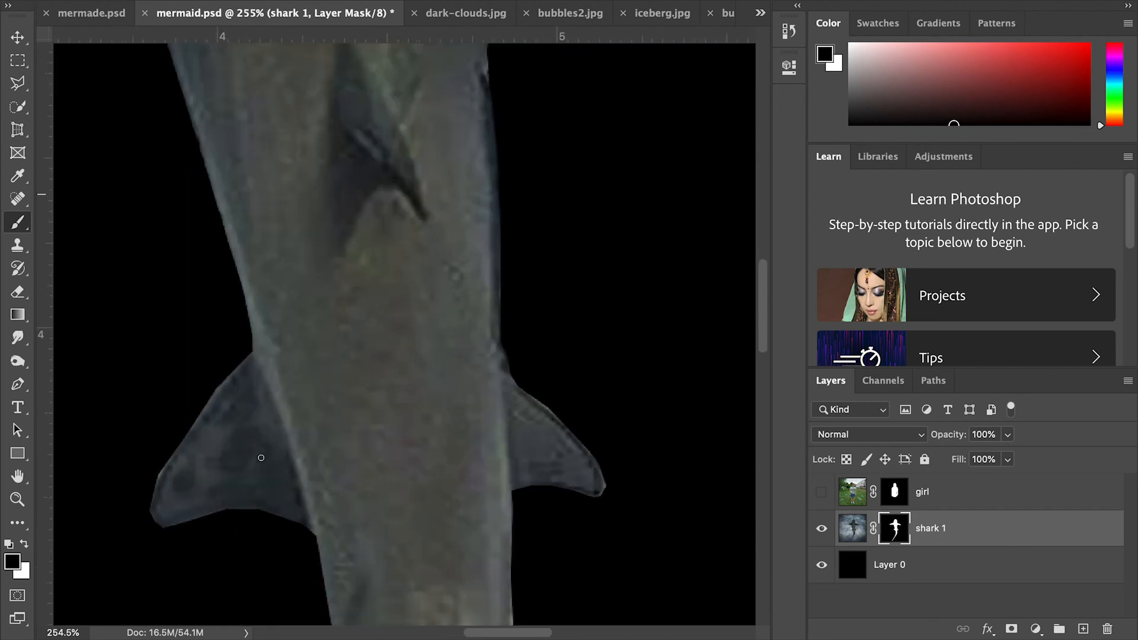
pyautogui.scroll(-4, 259, 451)
pyautogui.hscroll(-3, 259, 451)
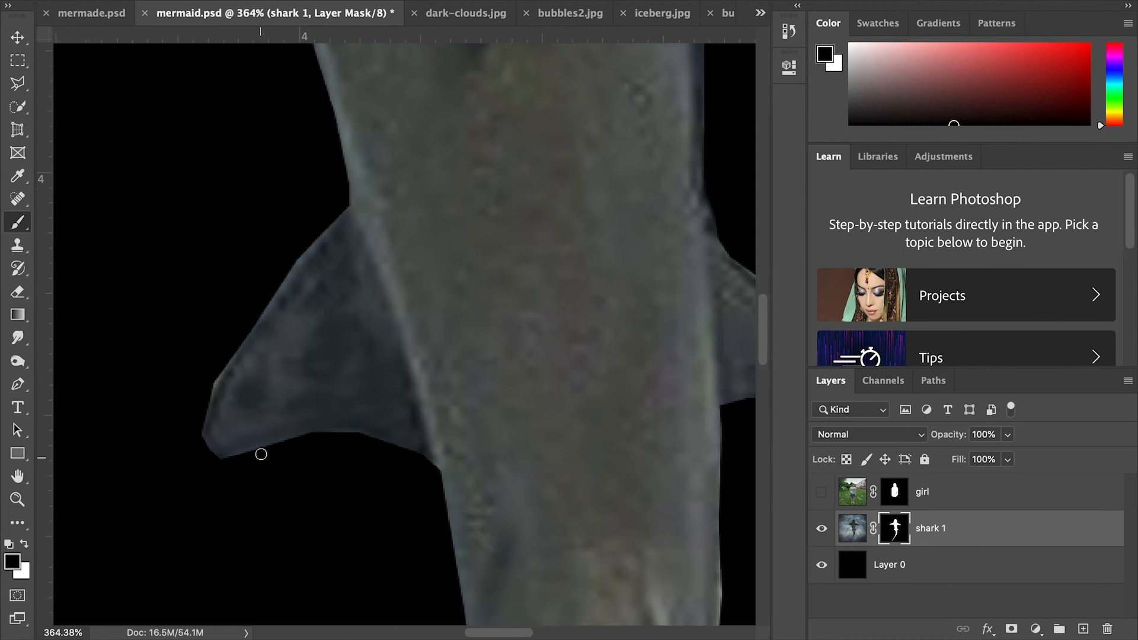
# Step: Open the shark 1 layer mask in Select and Mask and set Feather to 1.9 px
pyautogui.doubleClick(895, 529)
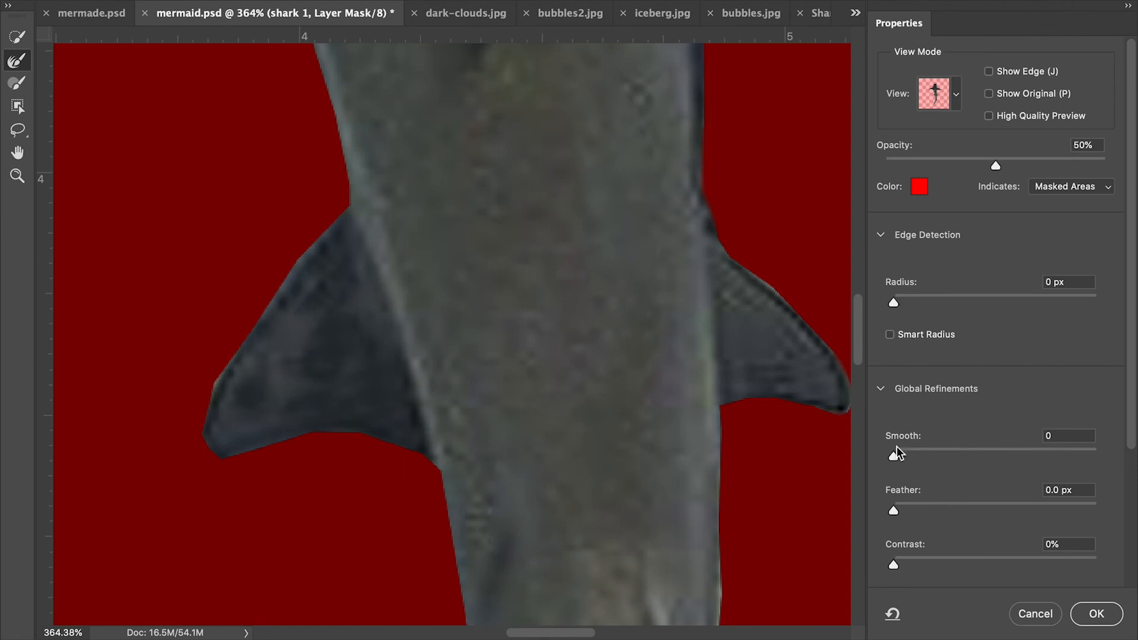
pyautogui.moveTo(900, 510); pyautogui.dragTo(914, 509)
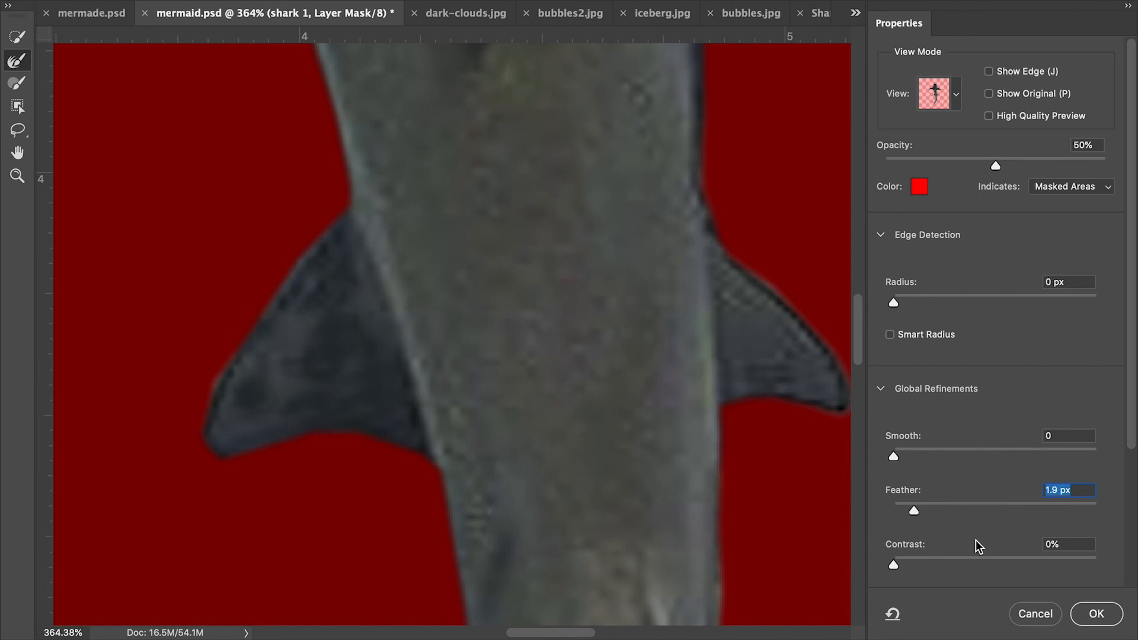
pyautogui.scroll(-5, 986, 507)
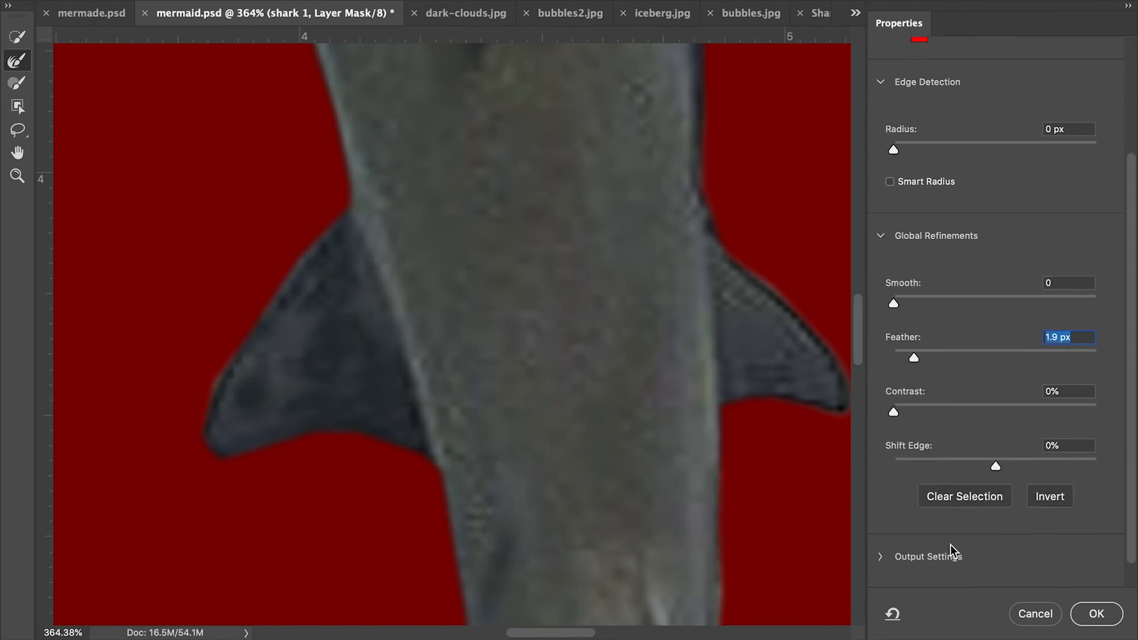
pyautogui.scroll(2, 933, 465)
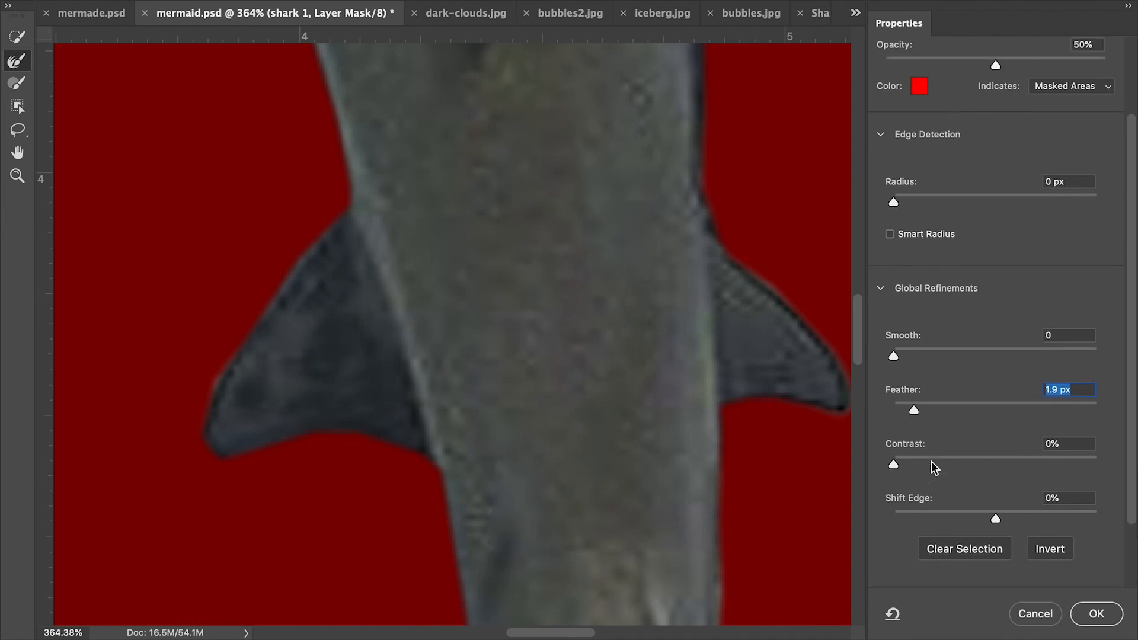
pyautogui.scroll(-2, 931, 444)
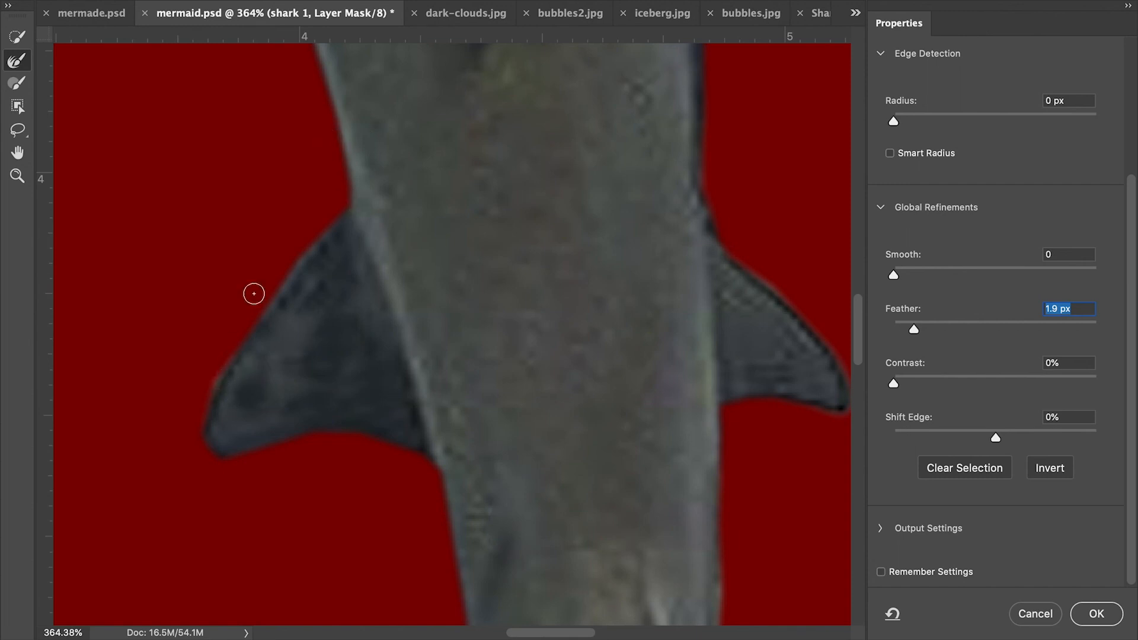
# Step: Try stronger inward edge shifts on the shark mask and settle on a Shift Edge of -22%
pyautogui.moveTo(972, 439); pyautogui.dragTo(905, 436)
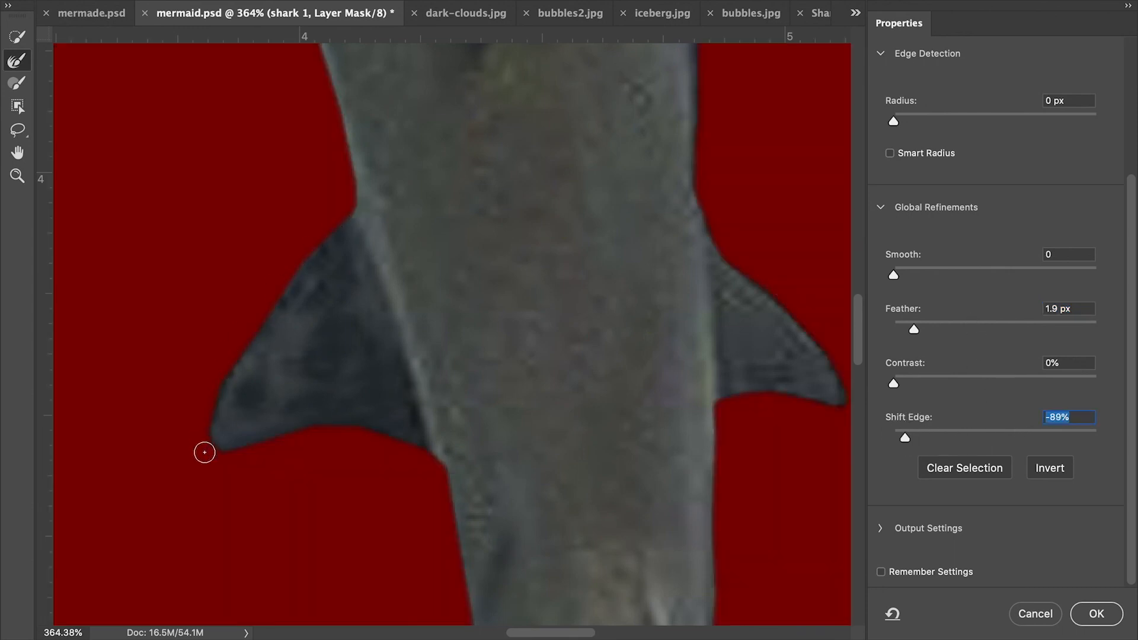
pyautogui.moveTo(905, 437); pyautogui.dragTo(946, 431)
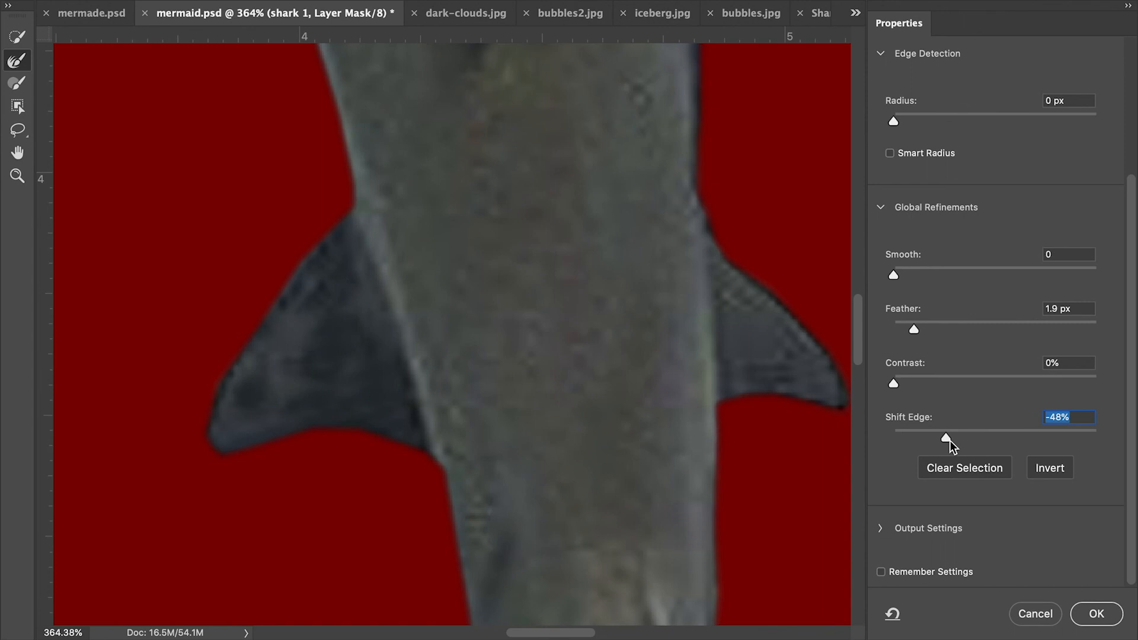
pyautogui.moveTo(949, 436); pyautogui.dragTo(940, 438)
# Step: Try a Smooth value of 17 on the shark mask and check the edges down to the tail's small fin lobe
pyautogui.moveTo(924, 274); pyautogui.dragTo(927, 274)
pyautogui.scroll(-10, 723, 402)
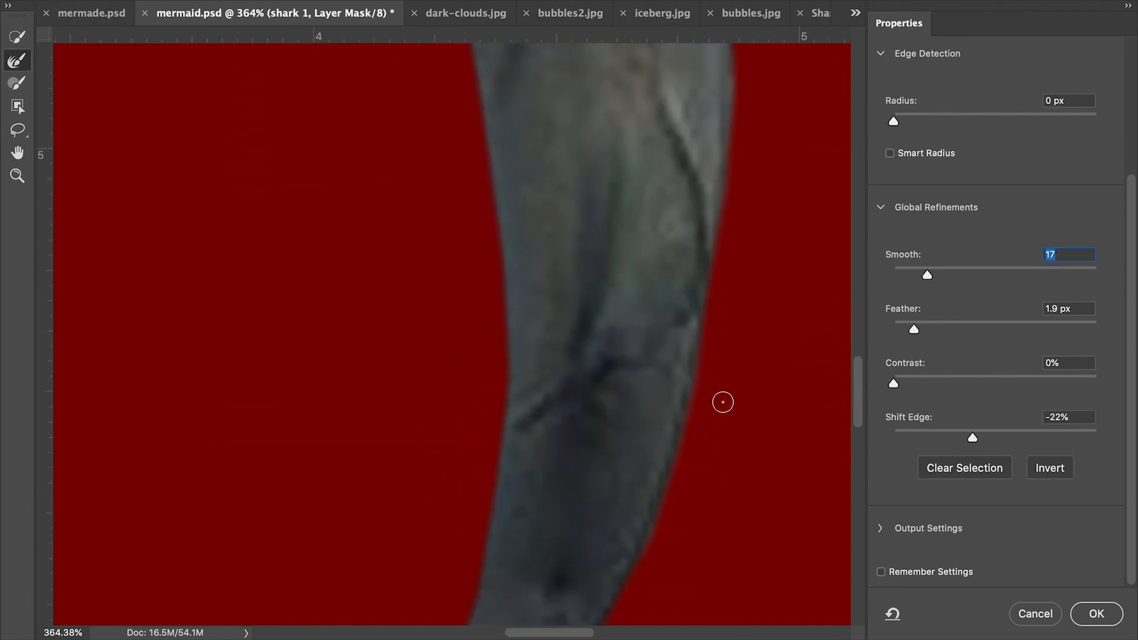
pyautogui.scroll(-10, 723, 402)
pyautogui.hscroll(-3, 681, 401)
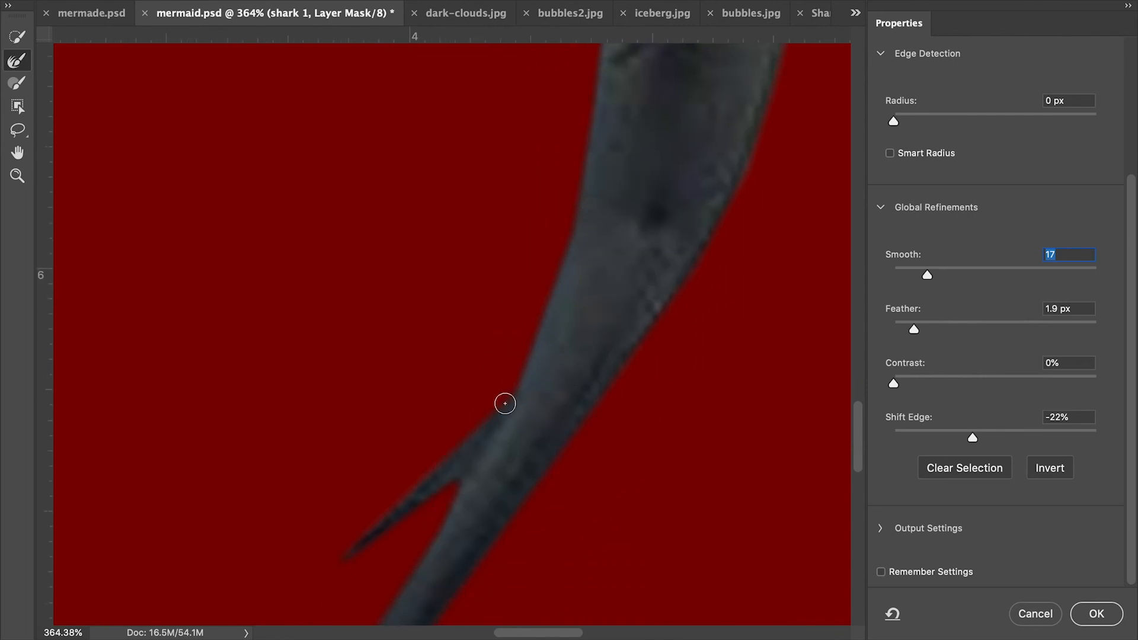
pyautogui.scroll(-6, 496, 470)
pyautogui.hscroll(-2, 496, 471)
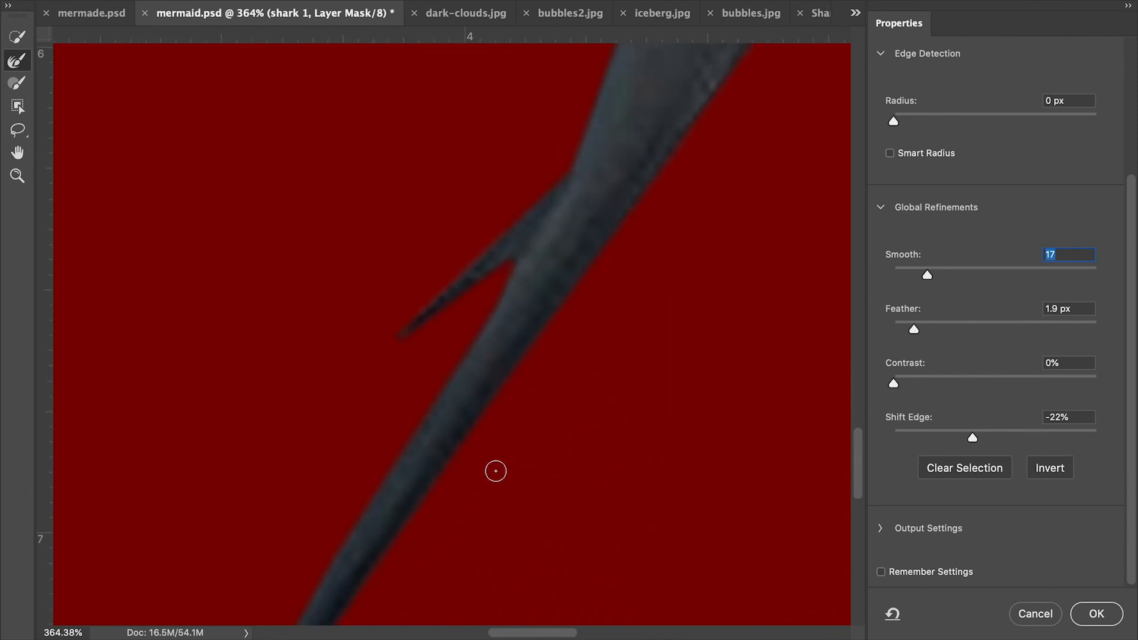
pyautogui.scroll(4, 496, 471)
pyautogui.hscroll(1, 497, 472)
# Step: Set Smooth to 34, check the edges around the pelvic fins, and apply the mask refinements
pyautogui.click(962, 273)
pyautogui.scroll(20, 745, 254)
pyautogui.hscroll(7, 744, 254)
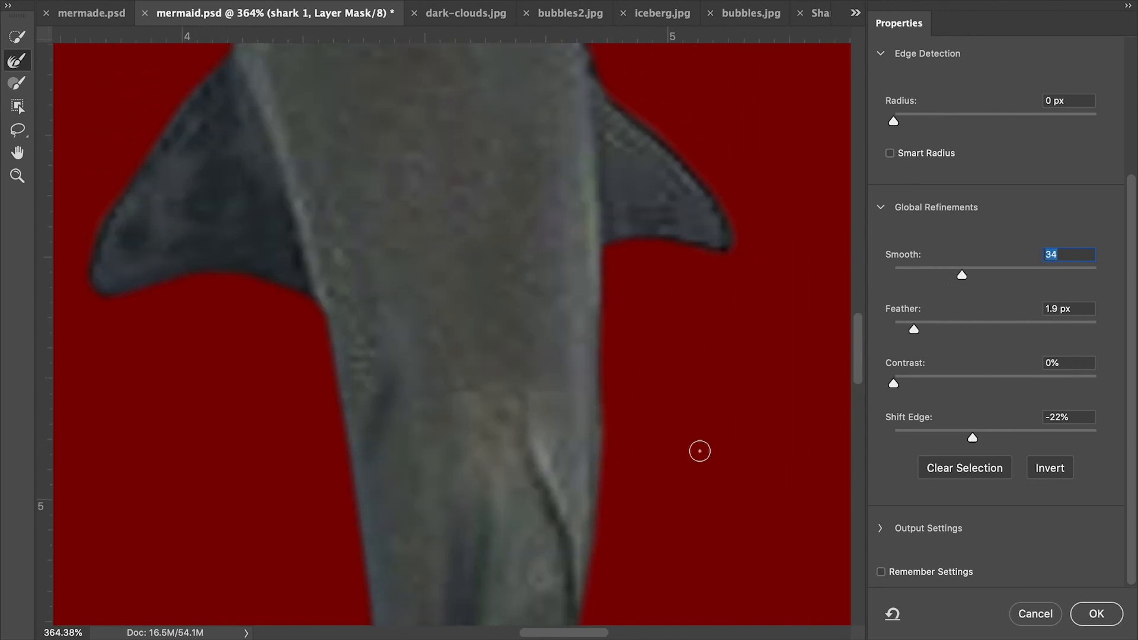
pyautogui.click(1096, 615)
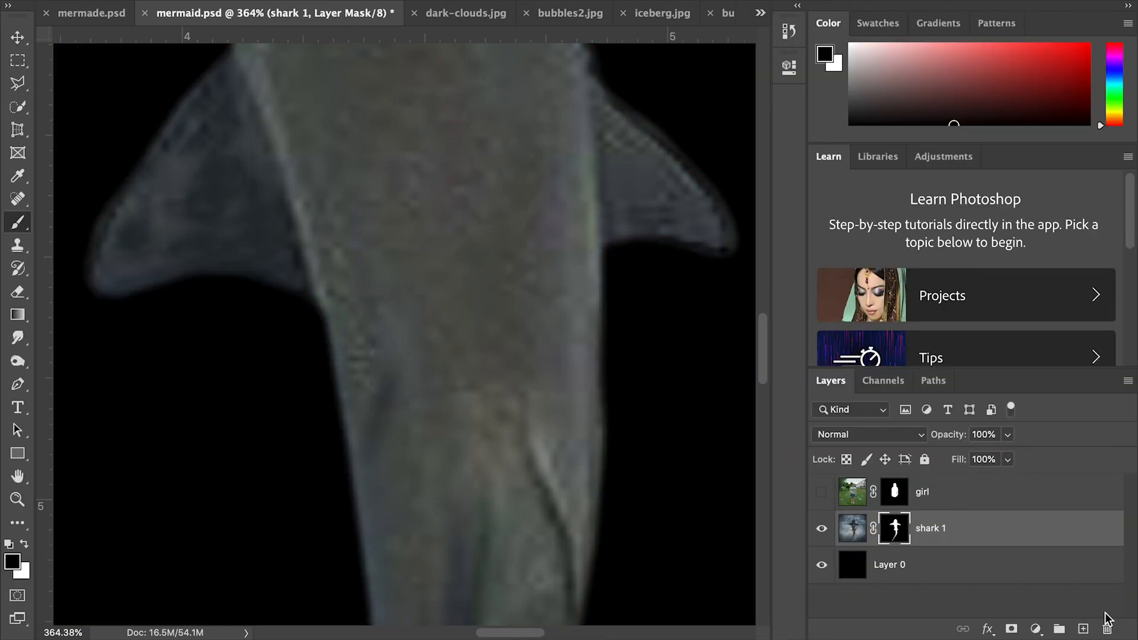
# Step: Show the girl layer again and make the shark 1 layer's image active instead of its mask
pyautogui.scroll(3, 573, 306)
pyautogui.hscroll(1, 573, 307)
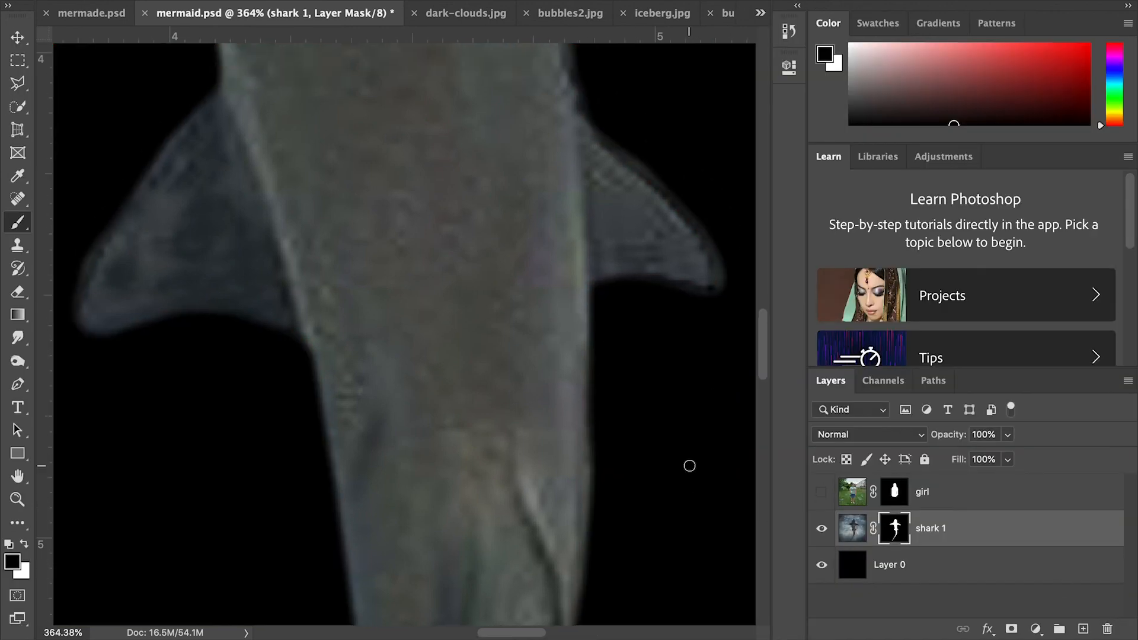
pyautogui.scroll(-6, 681, 473)
pyautogui.scroll(-4, 682, 472)
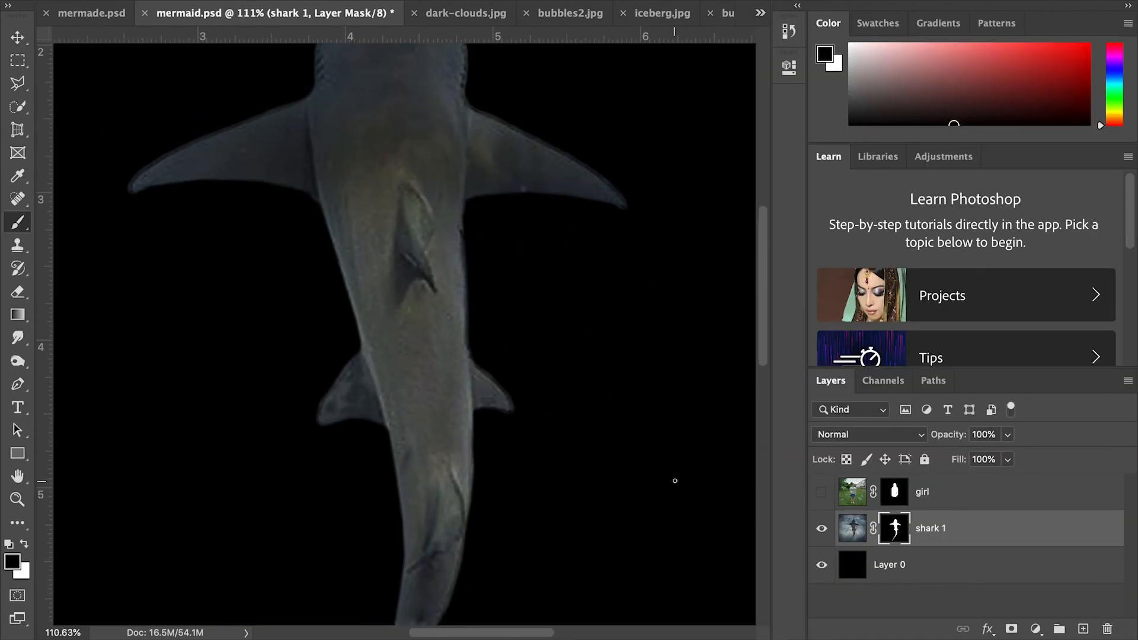
pyautogui.scroll(5, 666, 483)
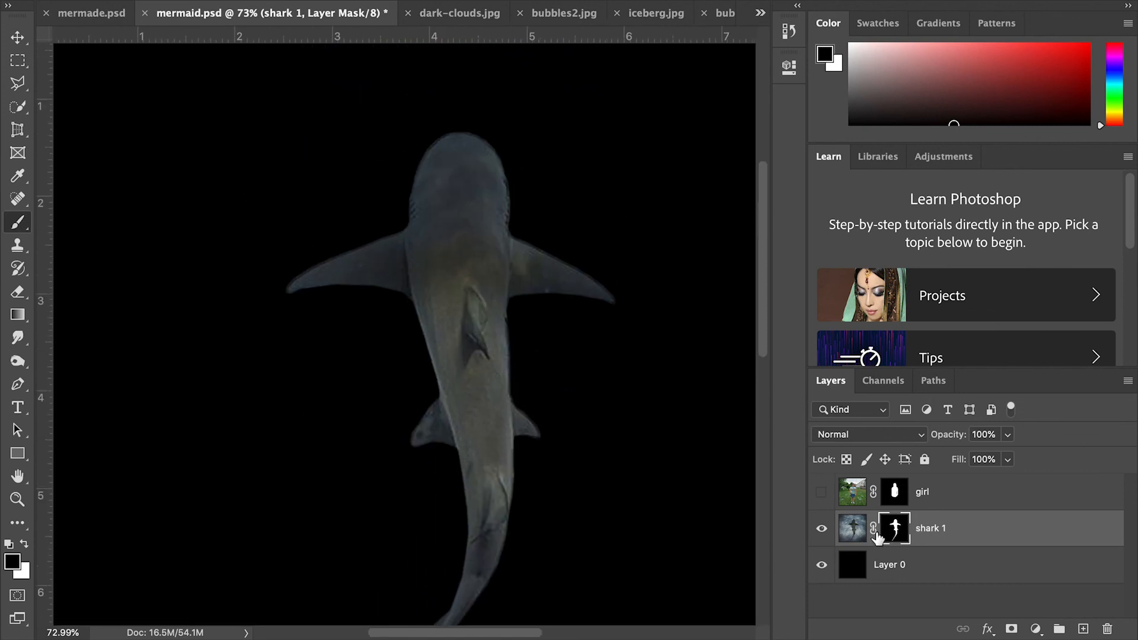
pyautogui.click(821, 492)
pyautogui.click(854, 530)
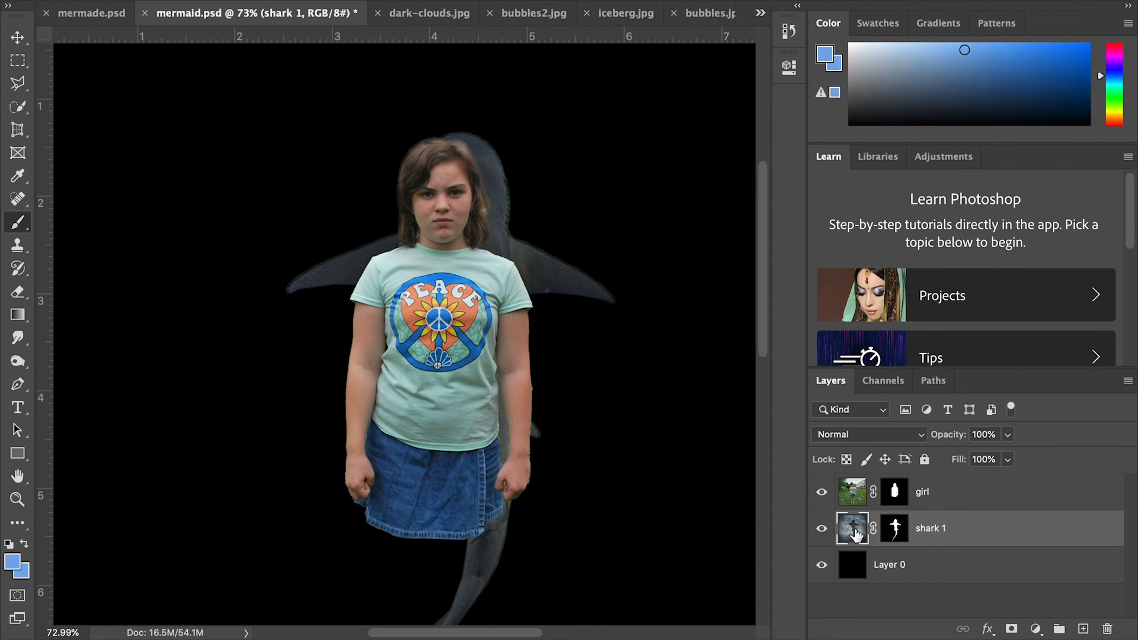